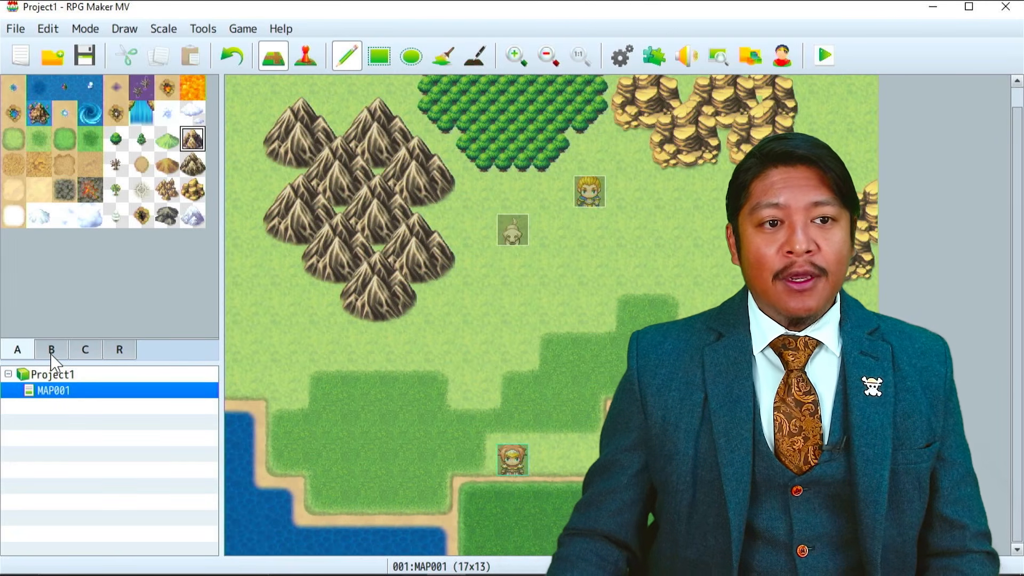
Examine the A and B tile sets, the map and event editing modes, and the available ground tiles.
click(51, 356)
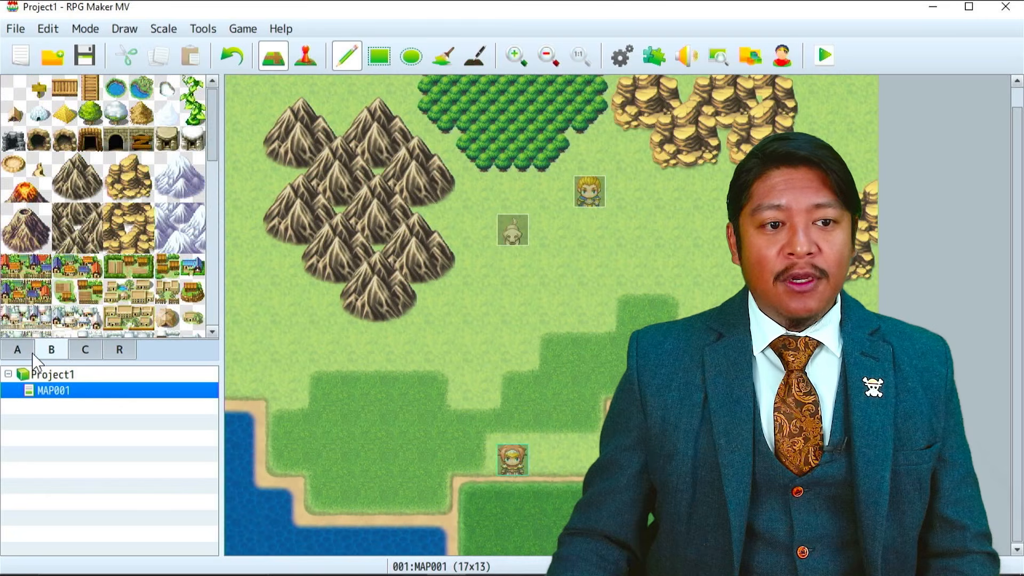
click(18, 354)
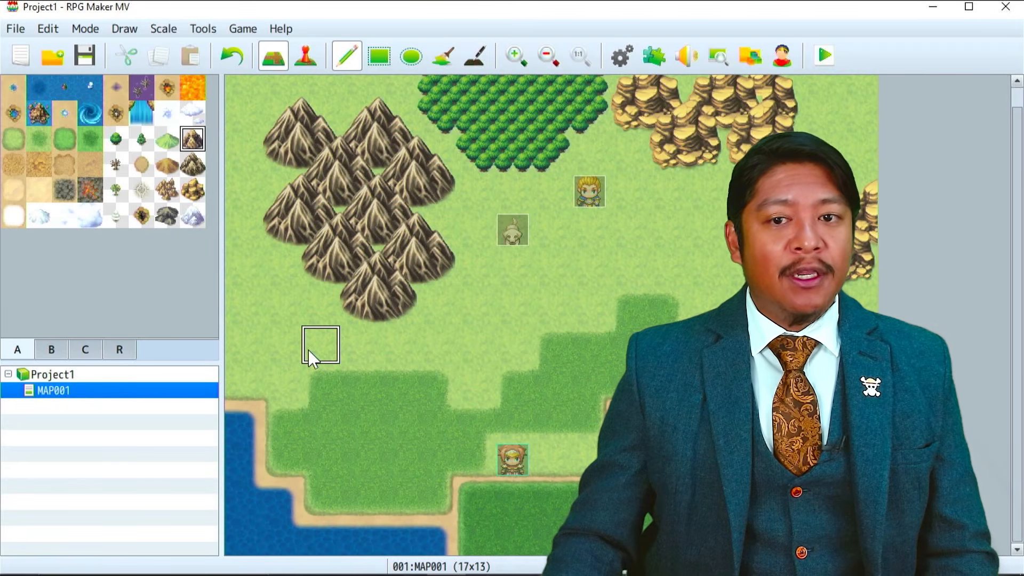
click(301, 56)
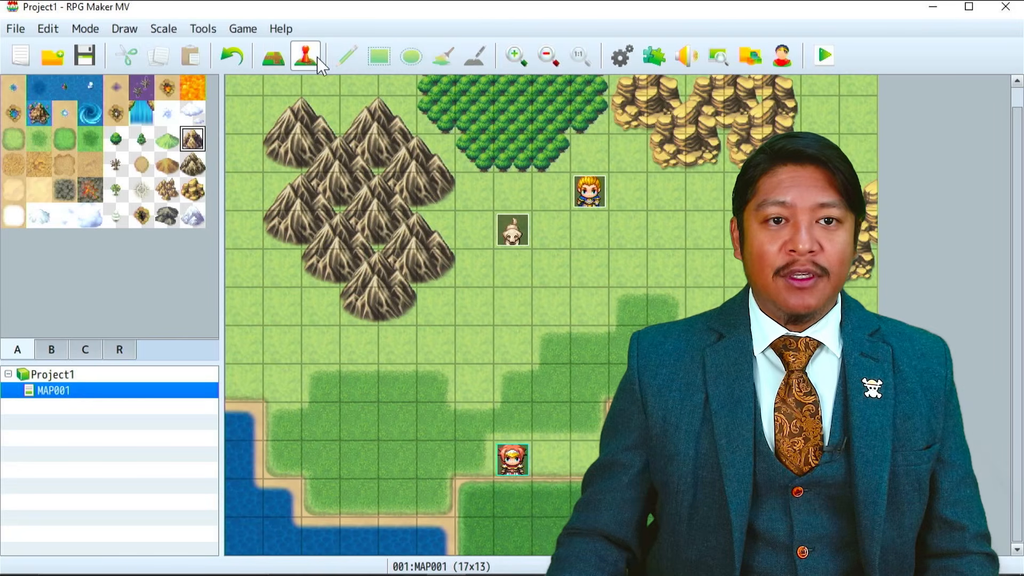
click(279, 62)
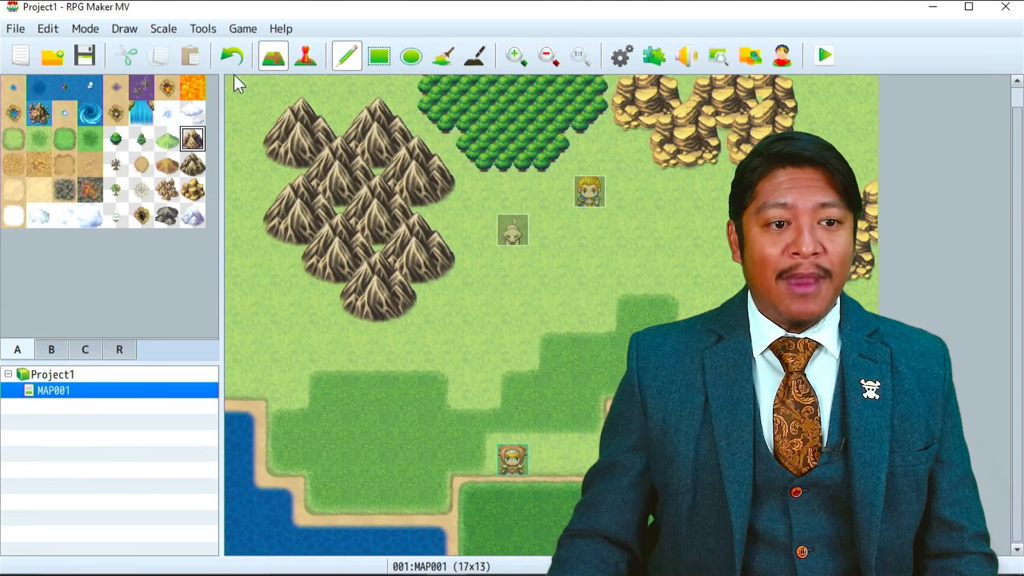
click(51, 349)
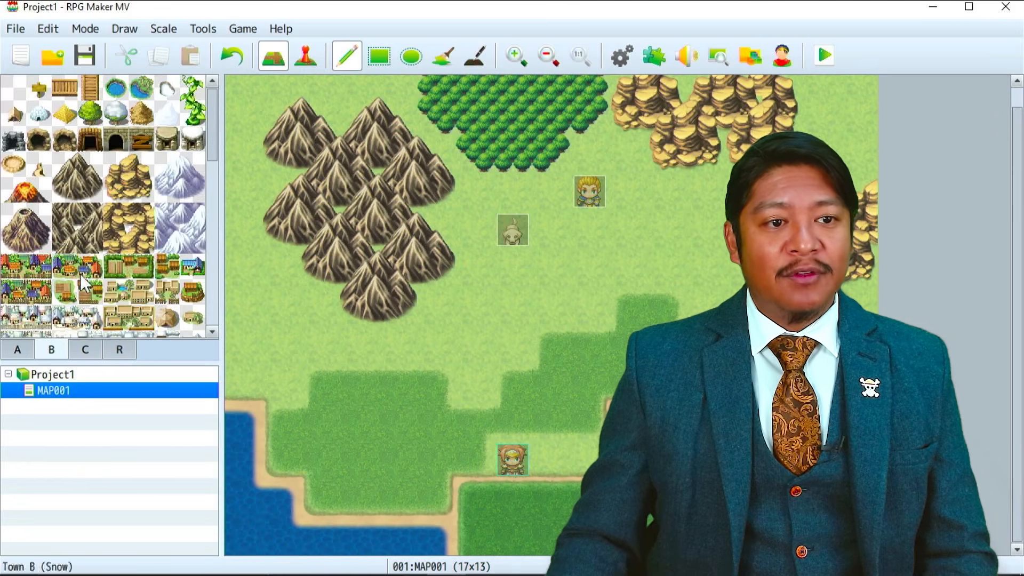
scroll(80, 275, down, 10)
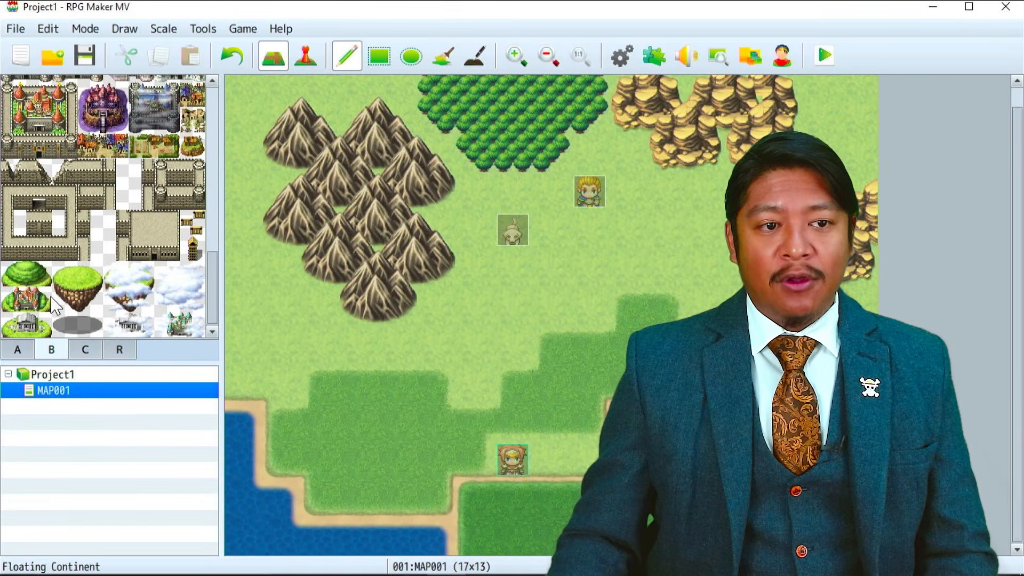
scroll(54, 298, up, 8)
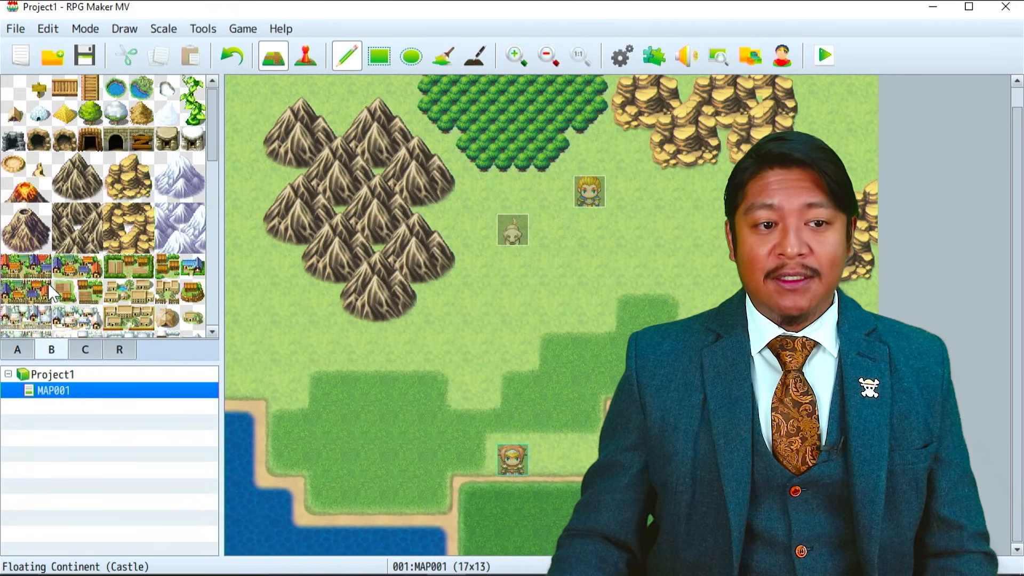
click(20, 353)
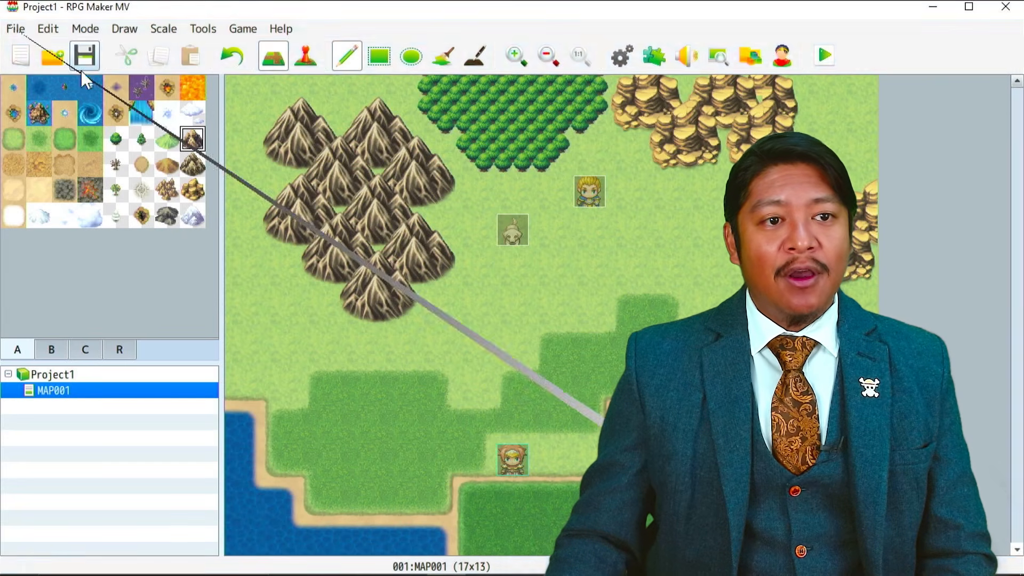
click(16, 142)
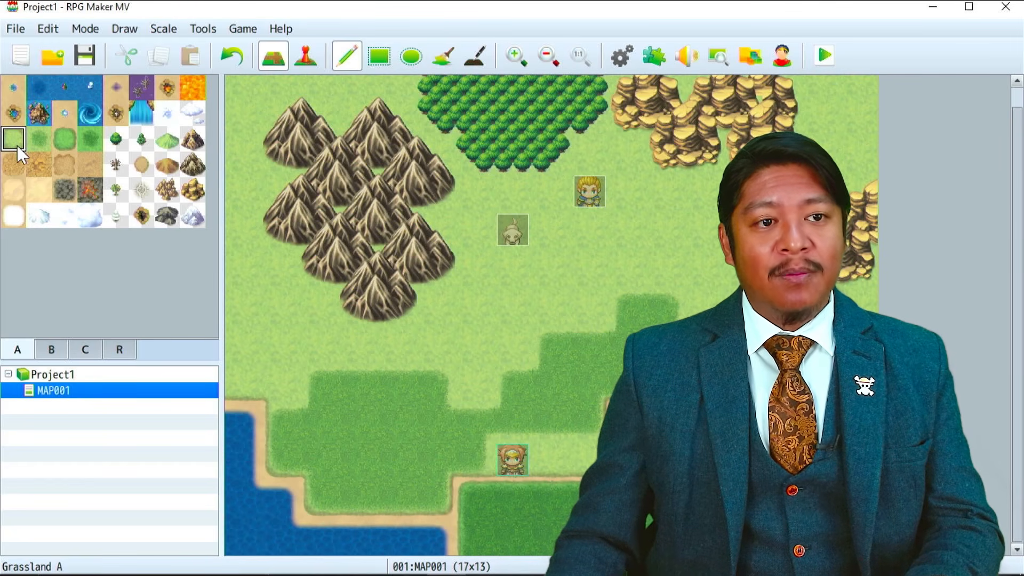
click(59, 139)
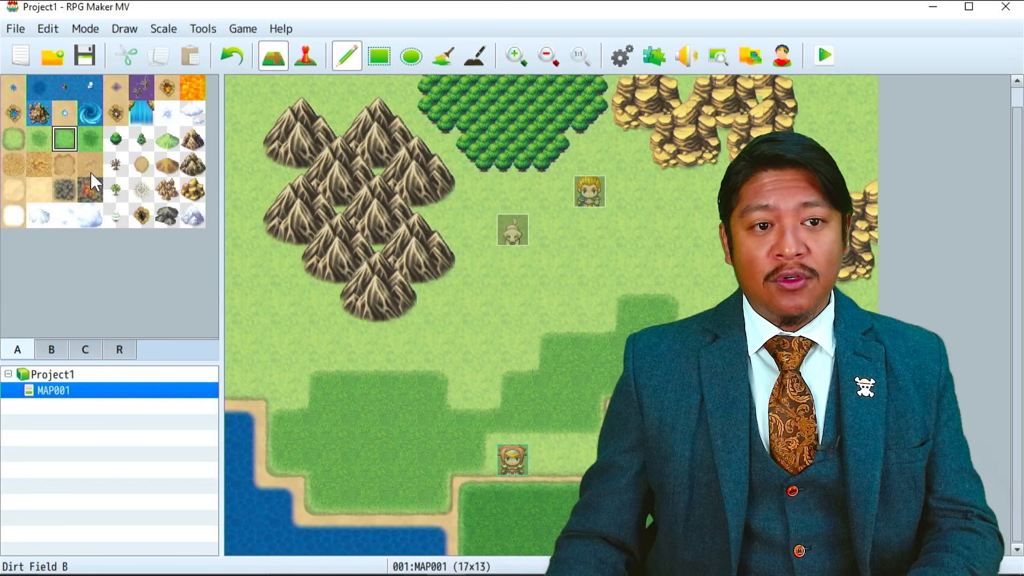
click(73, 169)
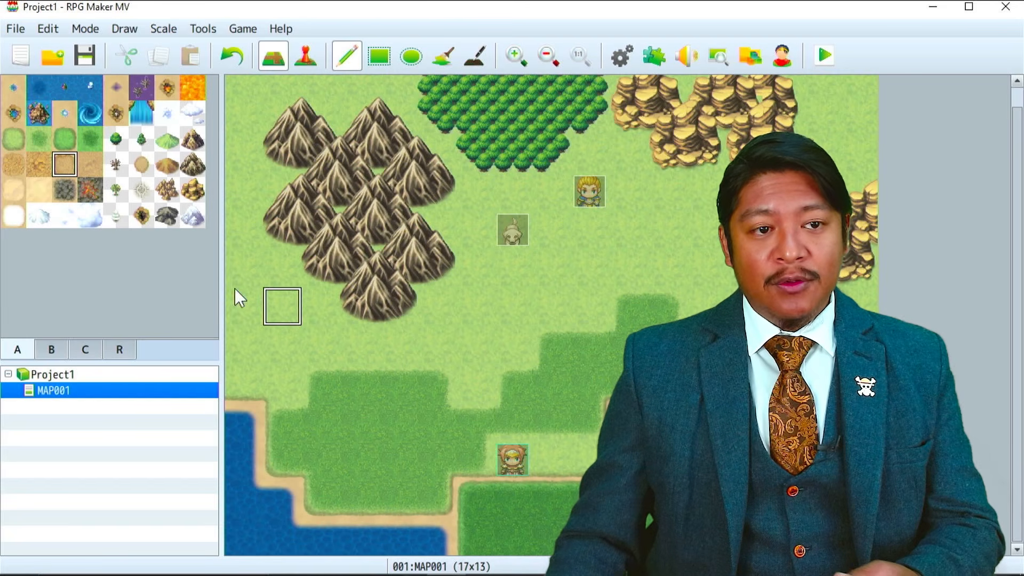
Paint deep-water tiles over the grass and shoreline in the map's southwest to enlarge the lake northward.
click(39, 90)
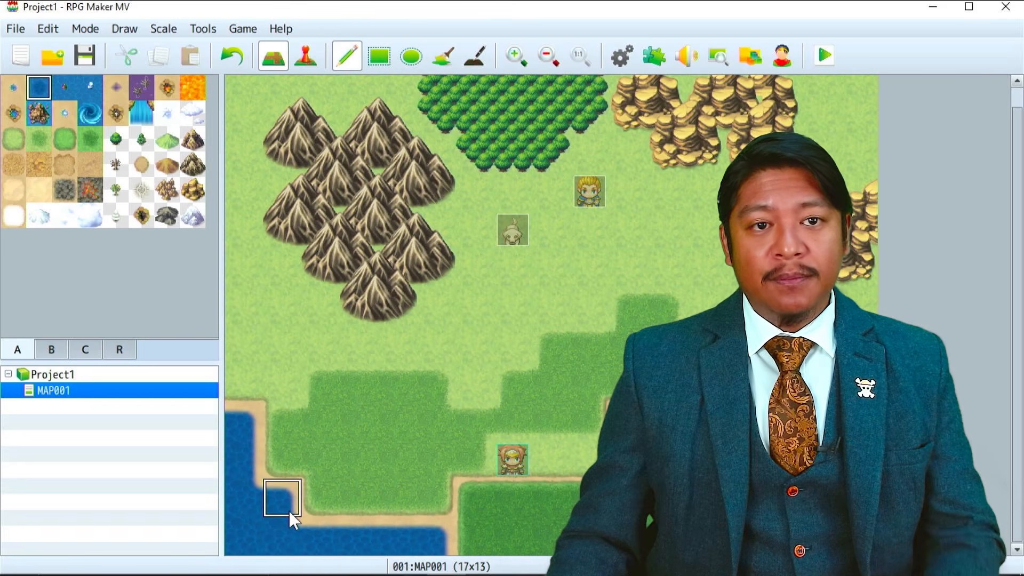
drag(304, 507, 382, 415)
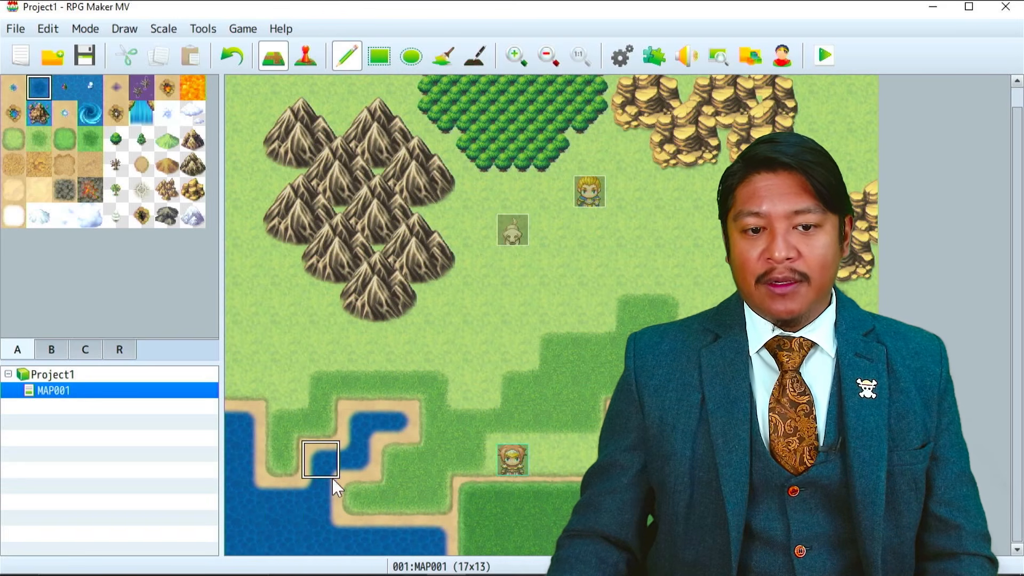
mouse_move(331, 478)
mouse_down()
mouse_move(411, 395)
mouse_move(361, 410)
mouse_move(355, 501)
mouse_move(434, 421)
mouse_up()
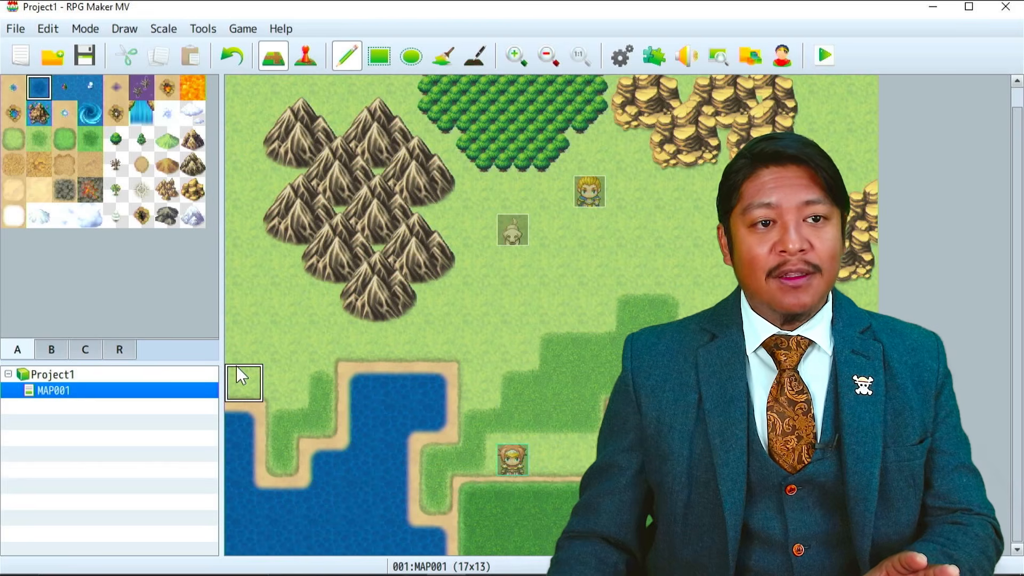
mouse_move(233, 391)
mouse_down()
mouse_move(290, 499)
mouse_move(325, 452)
mouse_move(270, 425)
mouse_move(320, 426)
mouse_move(322, 389)
mouse_up()
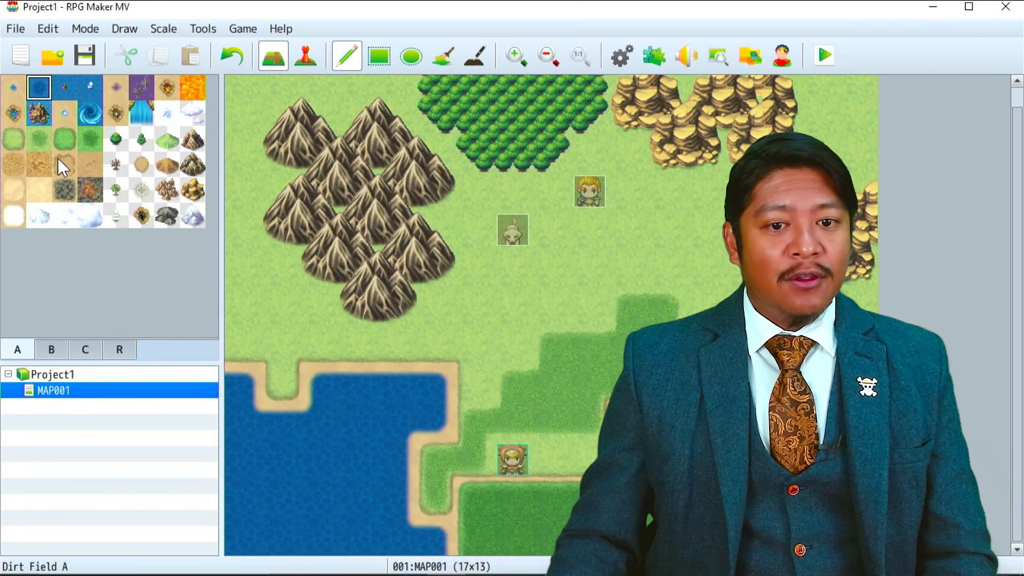
Paint Grassland A over the darker grass east of the lake.
click(14, 142)
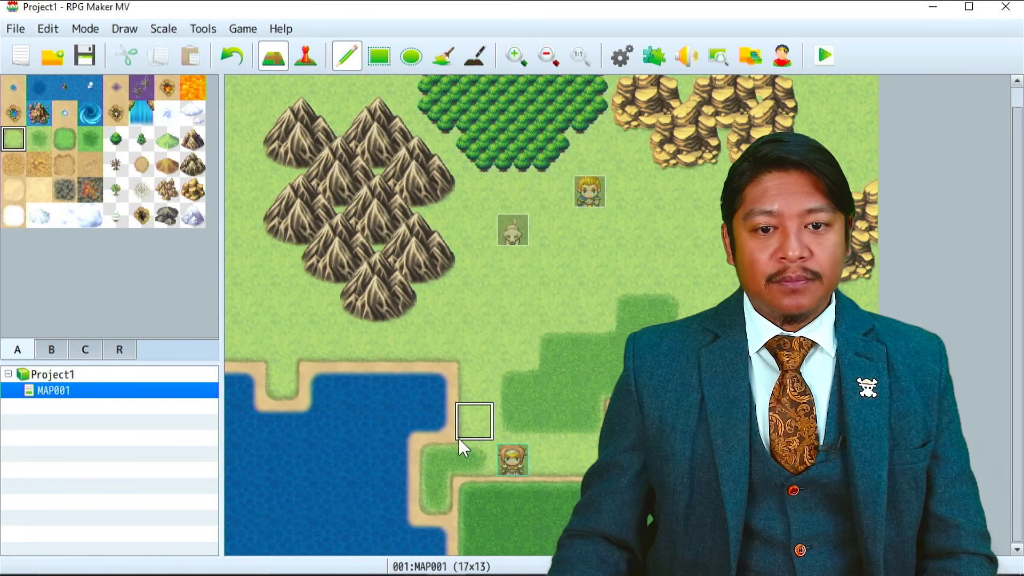
mouse_move(459, 438)
mouse_down()
mouse_move(550, 389)
mouse_move(549, 414)
mouse_move(594, 354)
mouse_move(649, 319)
mouse_up()
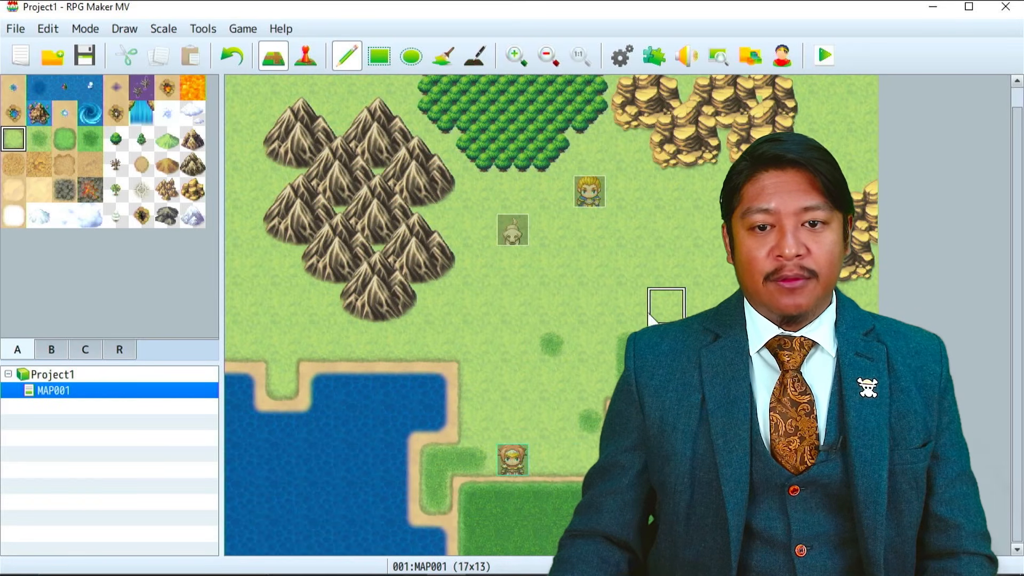
click(562, 340)
click(593, 420)
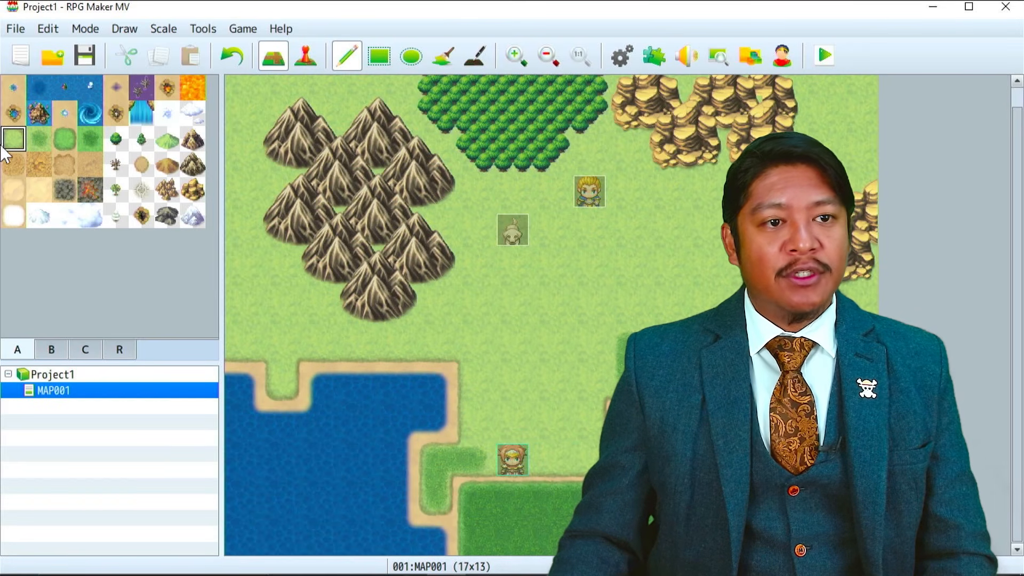
Paint a small patch of darker grass in the open grassland northeast of the lake.
click(39, 138)
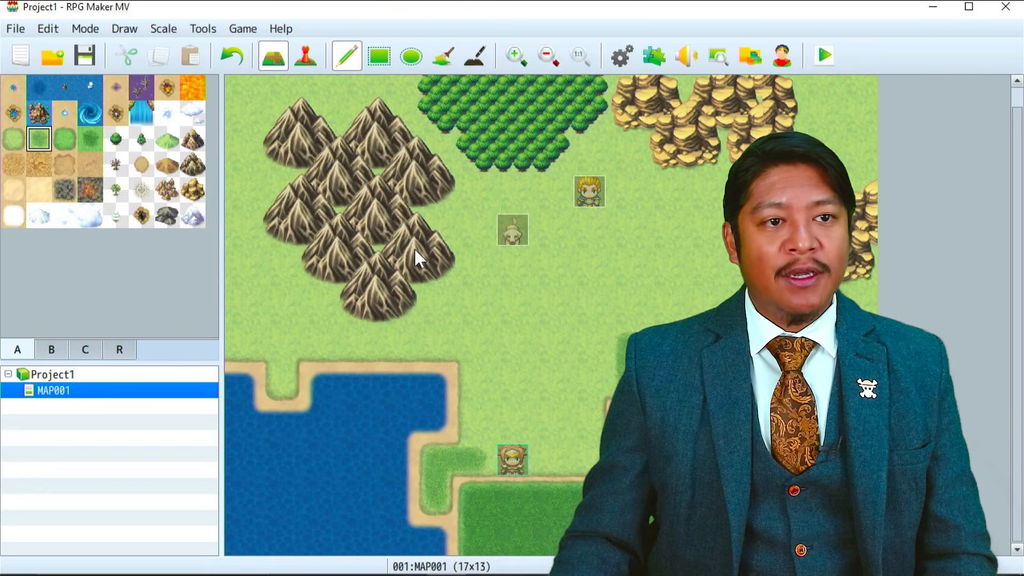
click(552, 359)
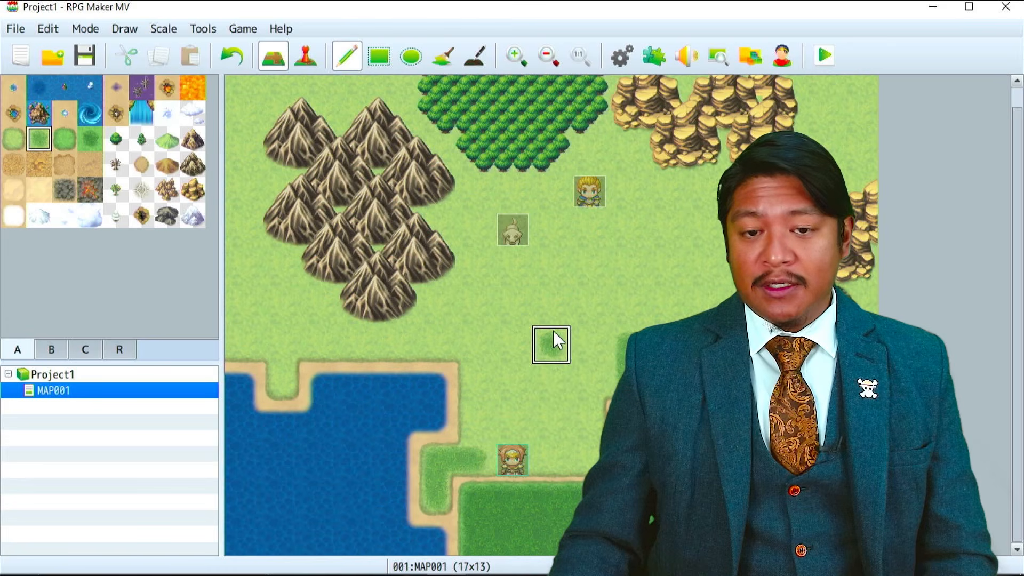
click(553, 315)
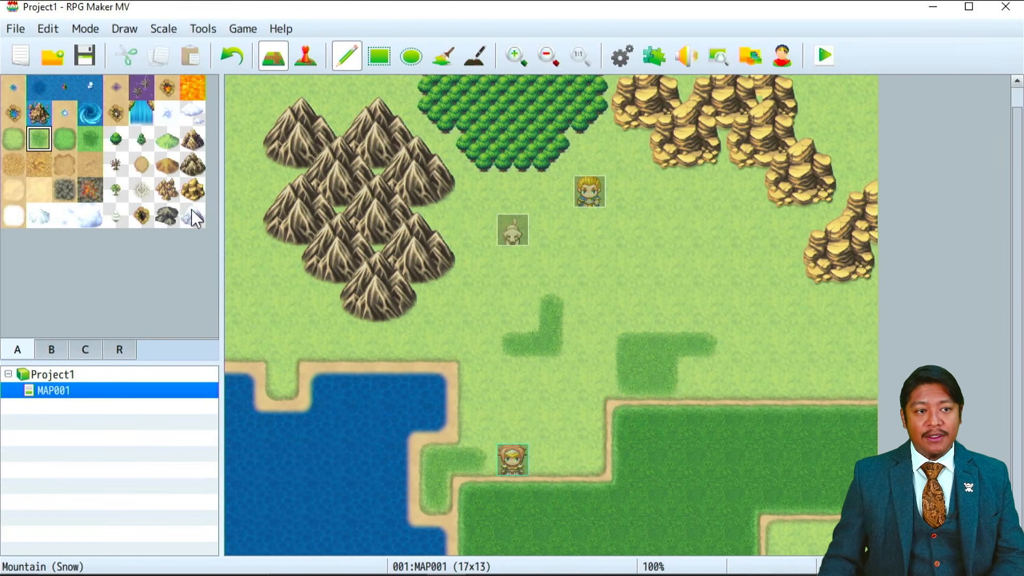
Paint Sea tiles along the lake's northern and eastern edges as shallow water, extending its northeast end by one tile.
click(16, 96)
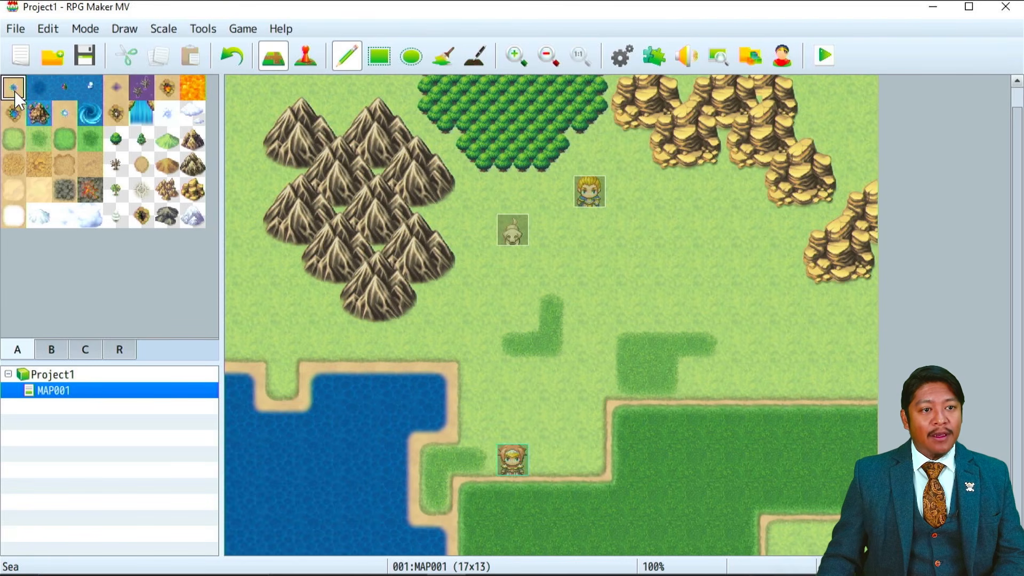
click(459, 417)
mouse_move(461, 395)
mouse_down()
mouse_move(459, 374)
mouse_move(438, 428)
mouse_move(414, 389)
mouse_move(435, 386)
mouse_up()
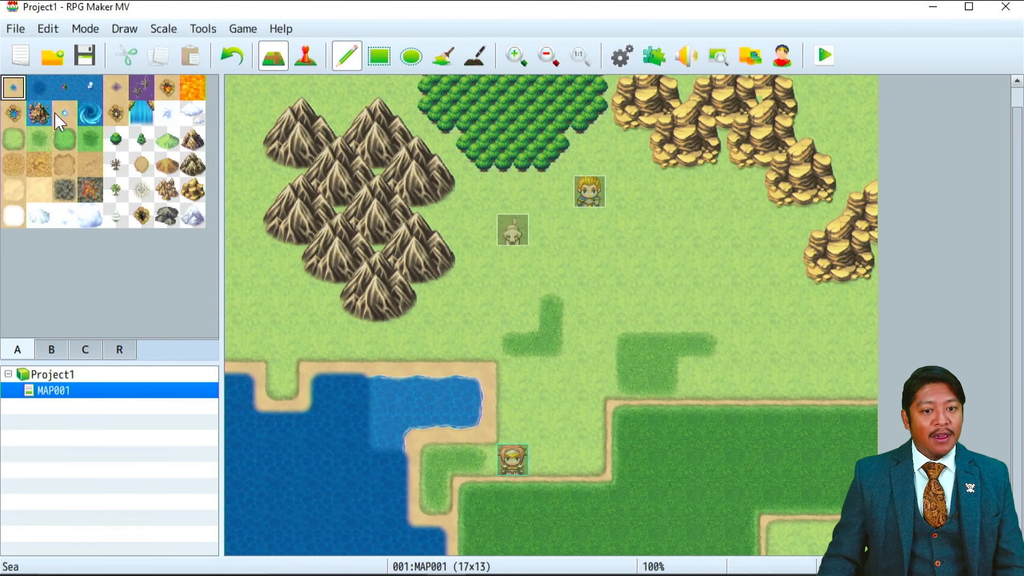
click(382, 402)
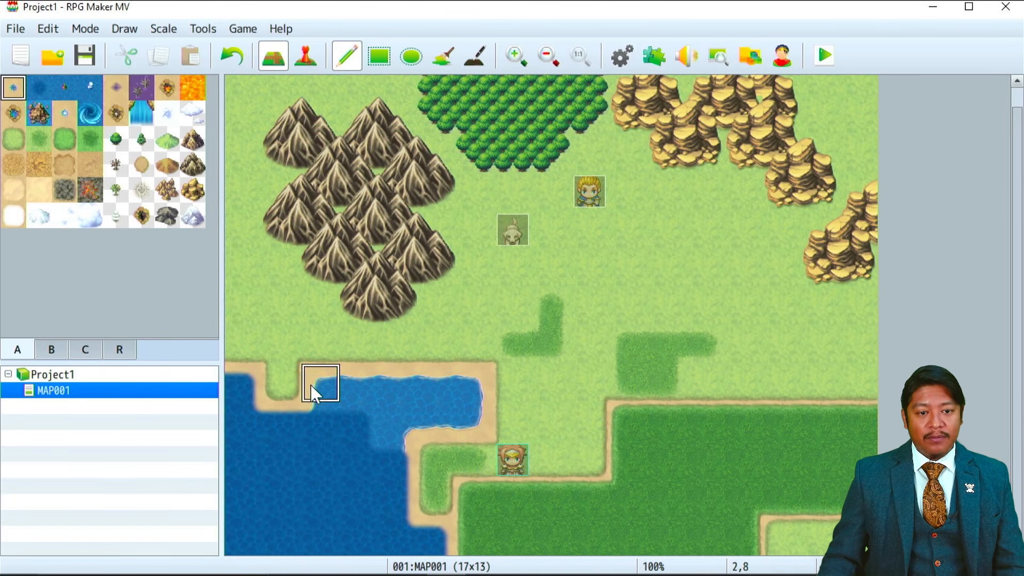
mouse_move(310, 385)
mouse_down()
mouse_move(347, 430)
mouse_move(392, 453)
mouse_move(392, 516)
mouse_move(428, 541)
mouse_up()
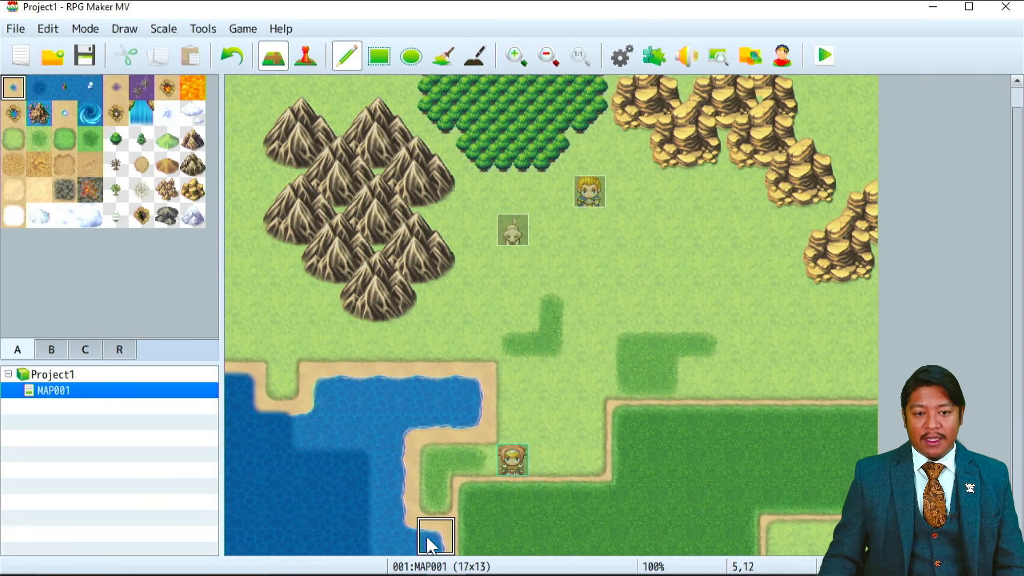
mouse_move(326, 428)
mouse_down()
mouse_move(238, 423)
mouse_move(225, 390)
mouse_up()
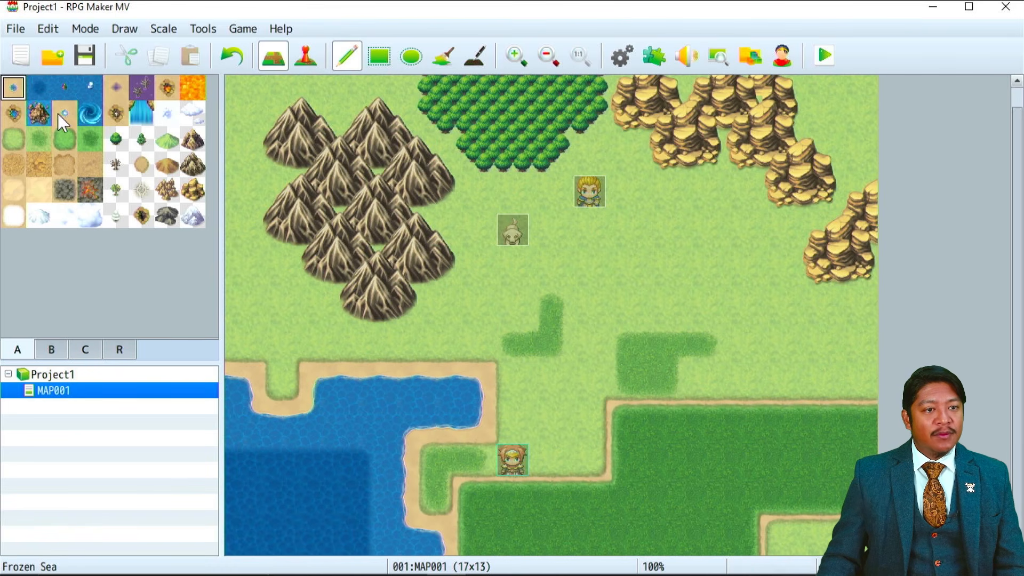
Paint an area of Dirt Field B between the lake's northeast end and the dark green field.
click(88, 163)
mouse_move(532, 366)
mouse_down()
mouse_move(503, 393)
mouse_move(585, 366)
mouse_move(453, 350)
mouse_move(493, 366)
mouse_up()
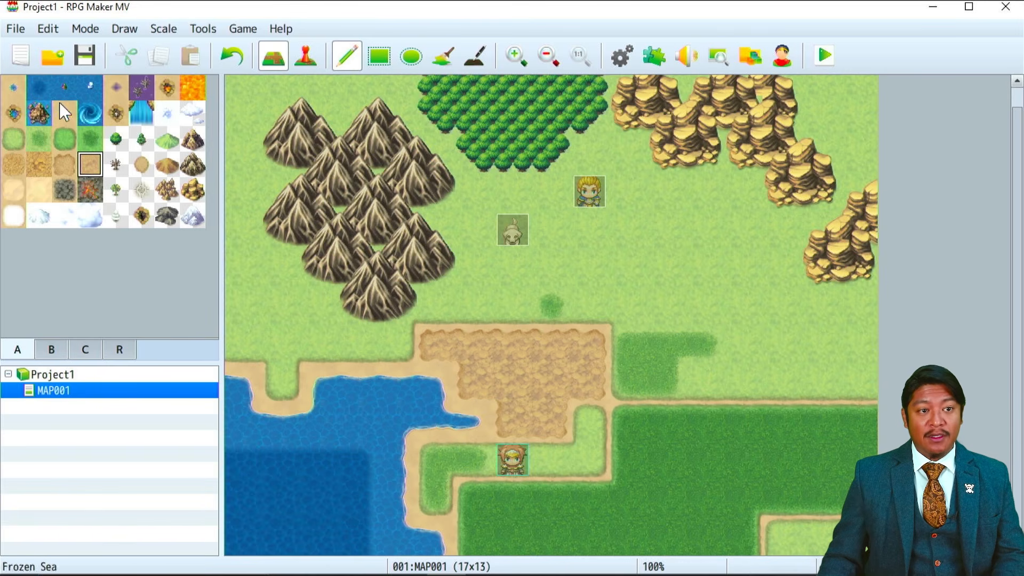
Paint Grassland A over the dirt beside the lake, the dark grass patches and the whole dark green field.
click(13, 138)
drag(560, 342, 437, 343)
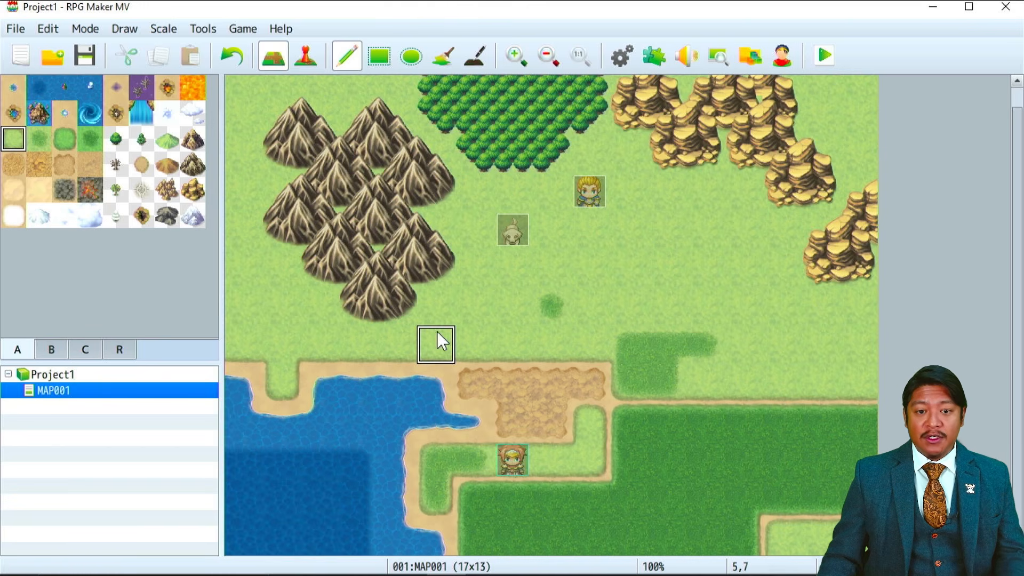
mouse_move(591, 355)
mouse_down()
mouse_move(612, 377)
mouse_move(585, 409)
mouse_move(548, 376)
mouse_move(628, 427)
mouse_move(566, 494)
mouse_move(491, 488)
mouse_move(449, 465)
mouse_move(487, 539)
mouse_move(768, 538)
mouse_move(818, 515)
mouse_move(859, 381)
mouse_move(669, 361)
mouse_up()
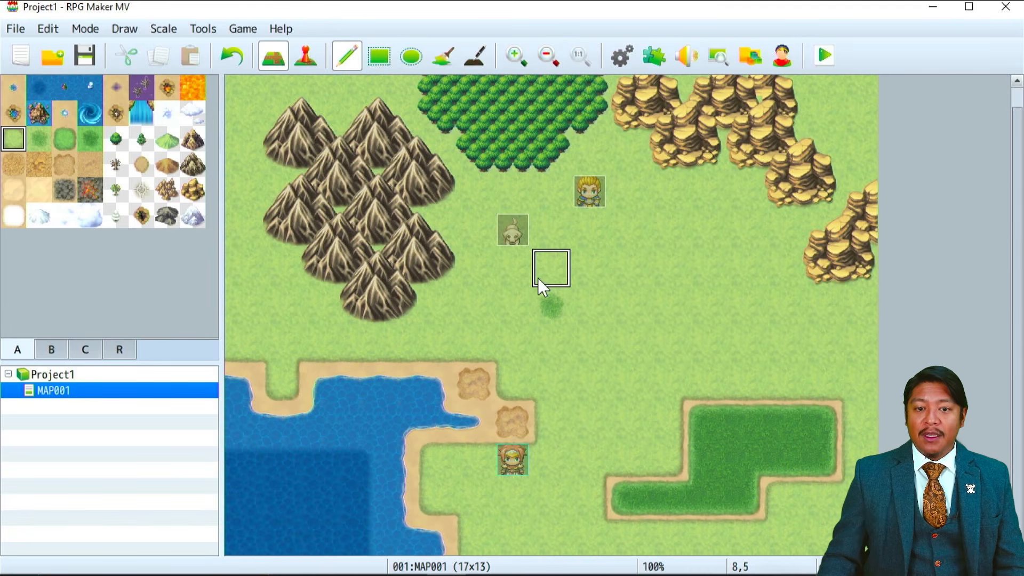
mouse_move(537, 282)
mouse_down()
mouse_move(645, 427)
mouse_move(613, 508)
mouse_move(784, 498)
mouse_move(835, 453)
mouse_move(666, 454)
mouse_move(834, 430)
mouse_up()
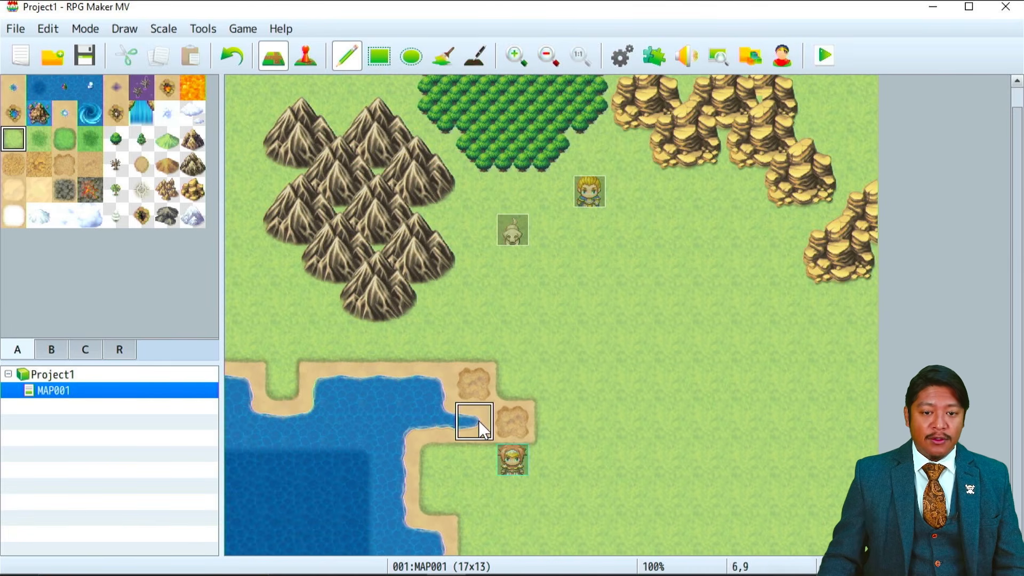
drag(514, 418, 482, 393)
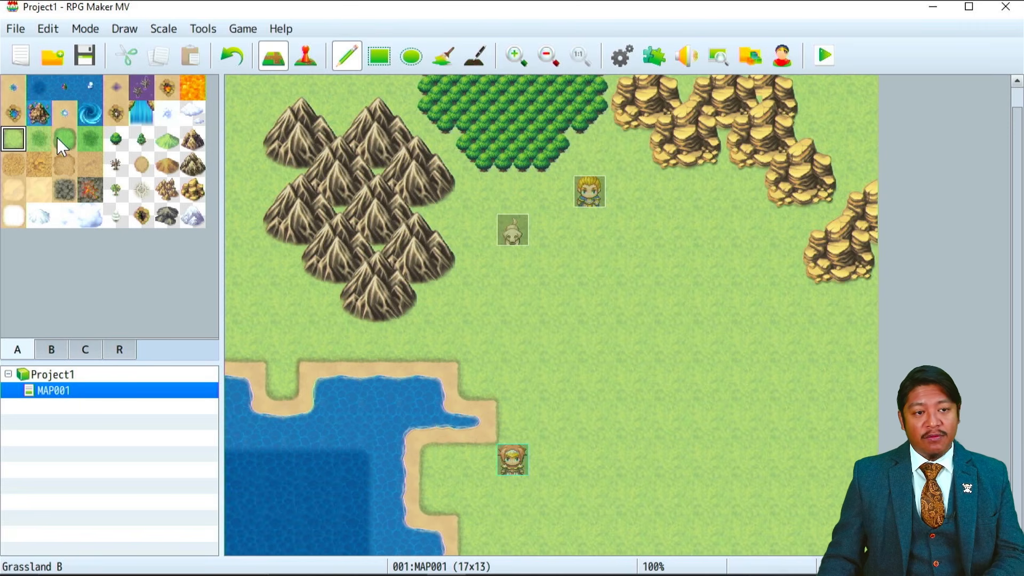
Paint a one-tile-wide winding sand path from the middle of the map southeast to its bottom edge.
click(14, 188)
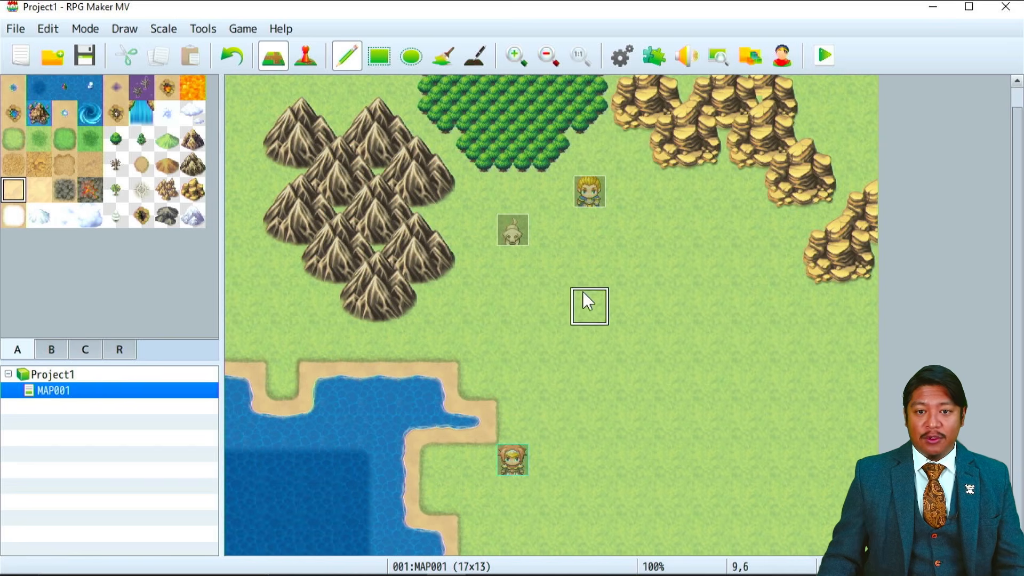
drag(581, 259, 648, 341)
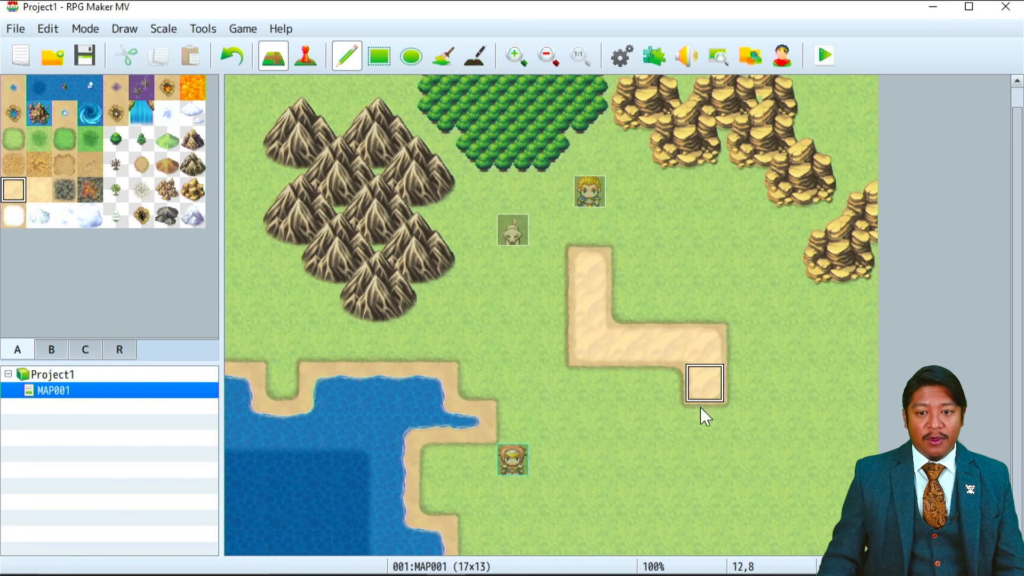
mouse_move(700, 407)
mouse_down()
mouse_move(738, 512)
mouse_move(735, 549)
mouse_up()
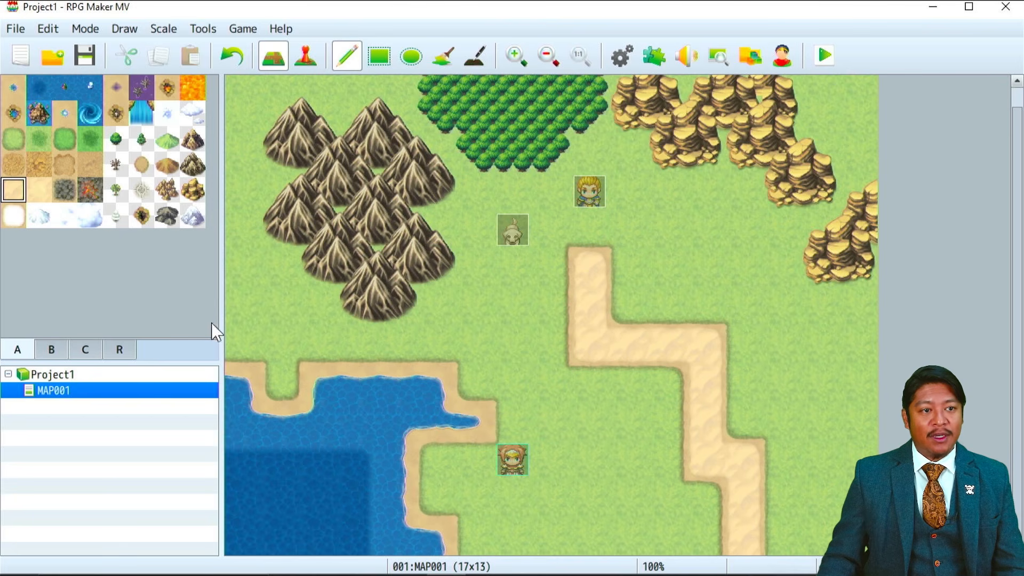
Repaint the whole winding sand path with the rocky dirt field tile.
click(14, 165)
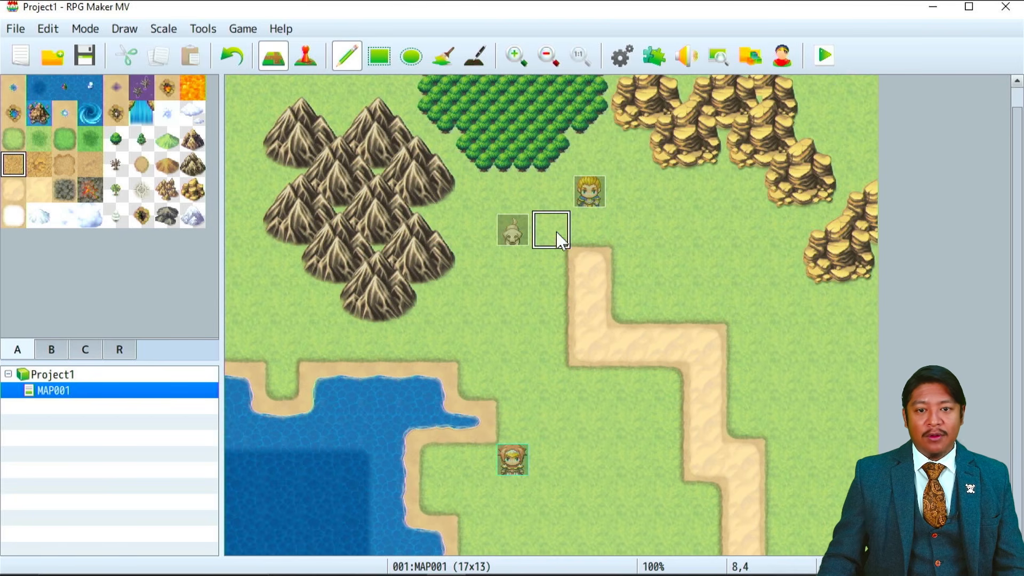
mouse_move(585, 267)
mouse_down()
mouse_move(605, 315)
mouse_move(641, 349)
mouse_move(711, 376)
mouse_move(723, 463)
mouse_up()
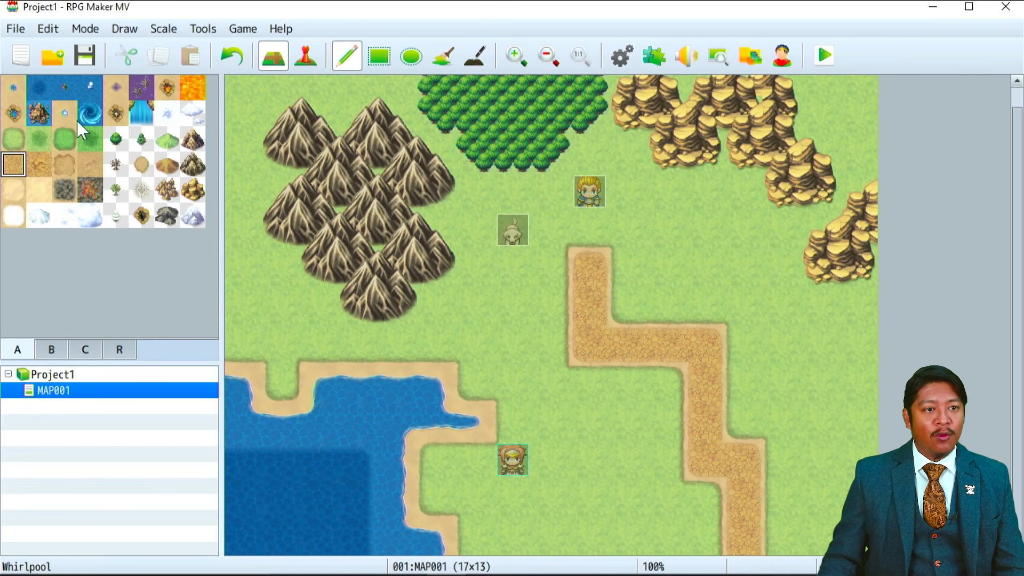
Paint Grassland A over the entire winding dirt path down to the map's southern edge.
click(21, 138)
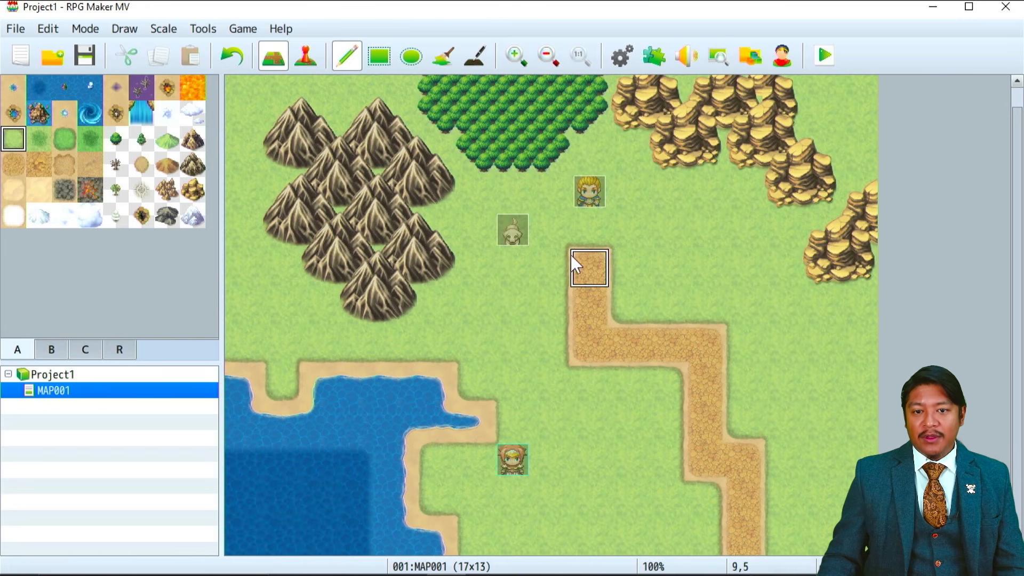
mouse_move(608, 245)
mouse_down()
mouse_move(596, 346)
mouse_move(609, 299)
mouse_move(704, 353)
mouse_up()
mouse_move(705, 434)
mouse_down()
mouse_move(750, 523)
mouse_move(753, 568)
mouse_up()
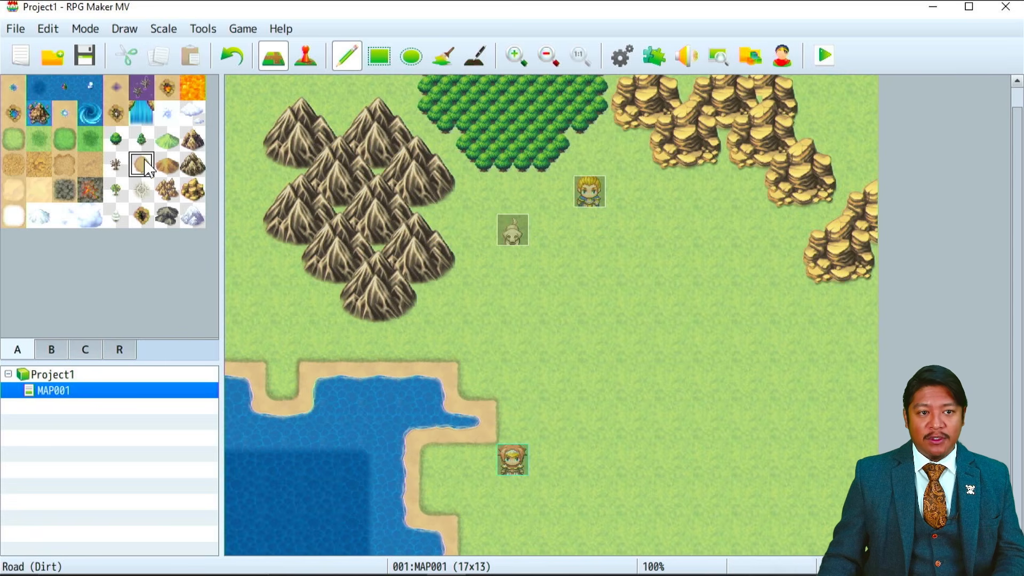
Draw a winding Road (Dirt) from just below the blond character southeast to the map's southern edge.
drag(589, 230, 589, 268)
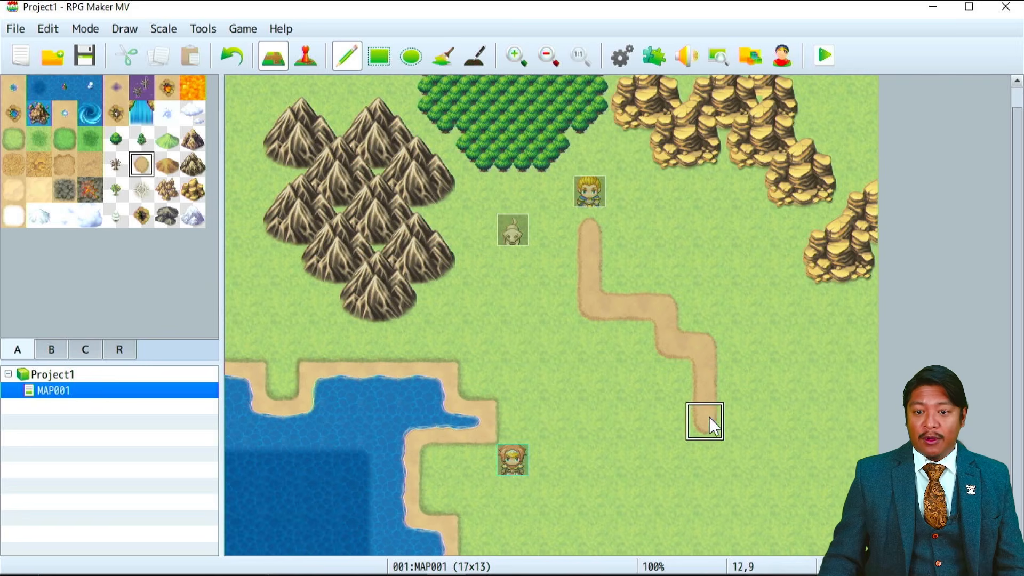
drag(758, 431, 771, 505)
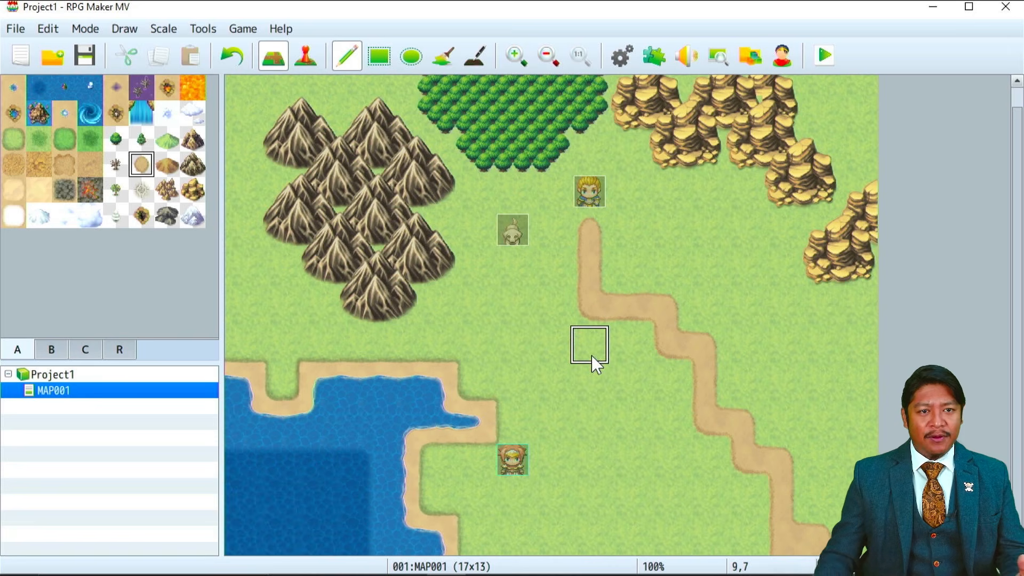
Try filling a sand rectangle eight tiles wide and two tall across the road with the Rectangle tool, and undo it.
click(379, 57)
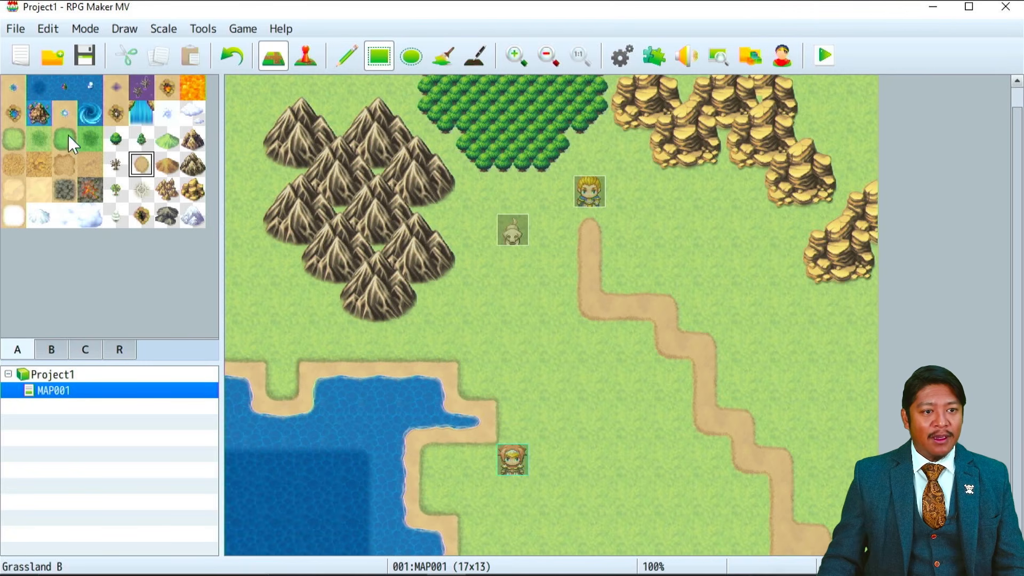
click(15, 190)
mouse_move(550, 382)
mouse_down()
mouse_move(704, 462)
mouse_move(777, 438)
mouse_move(817, 440)
mouse_up()
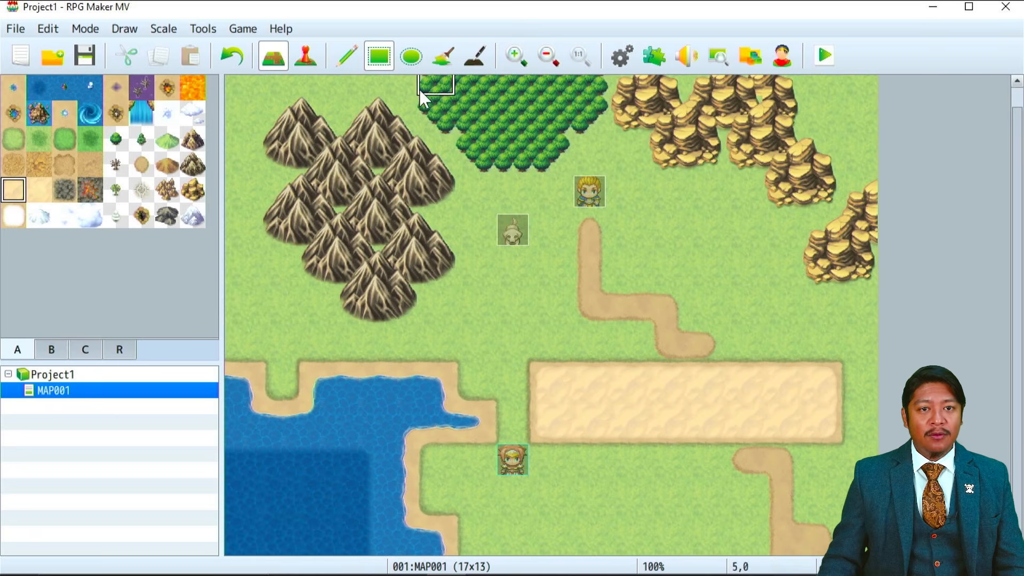
click(410, 56)
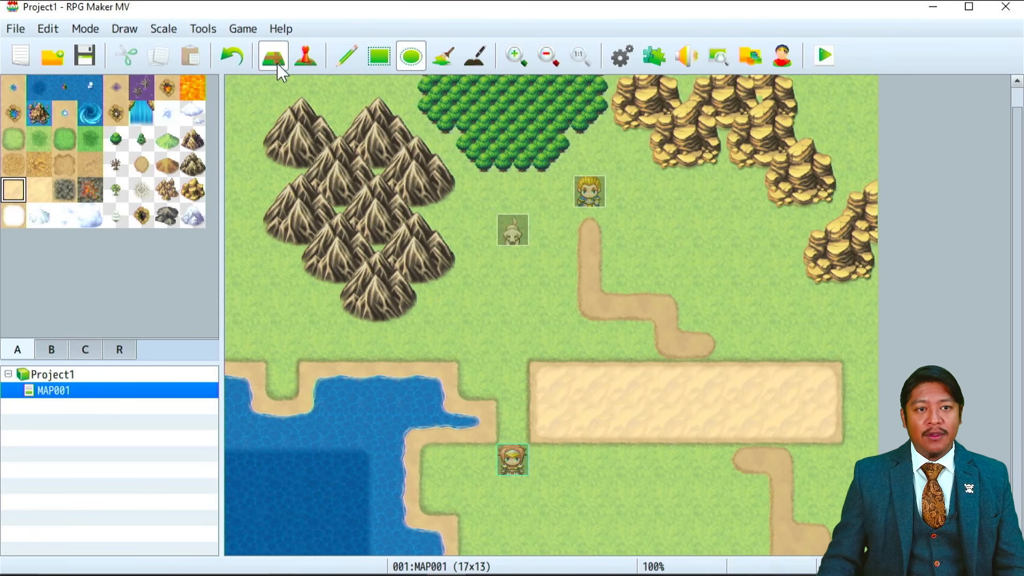
click(229, 56)
Undo a first large sand ellipse over the road and fill one six by three tiles just east of the lake.
drag(545, 340, 791, 492)
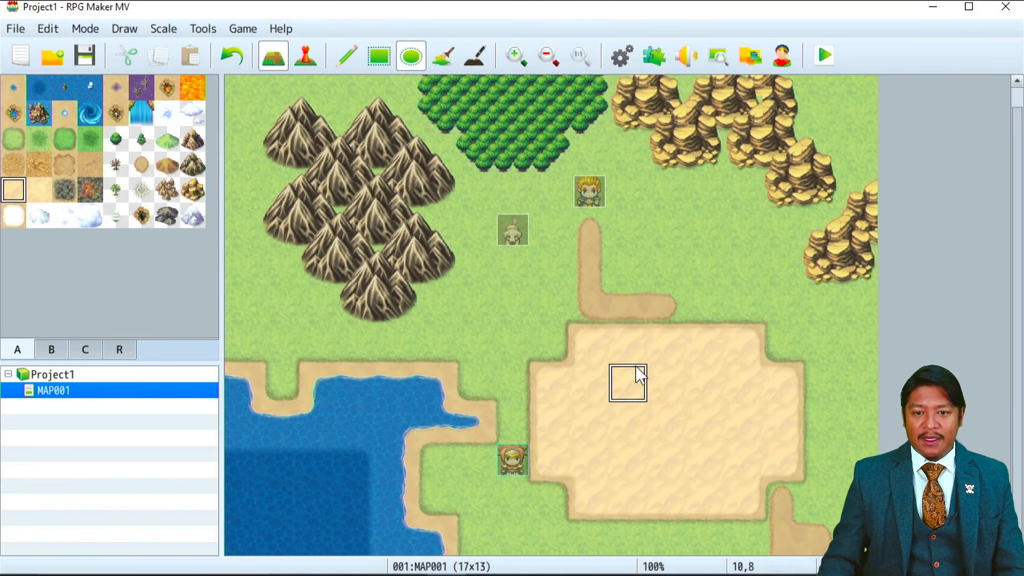
click(232, 56)
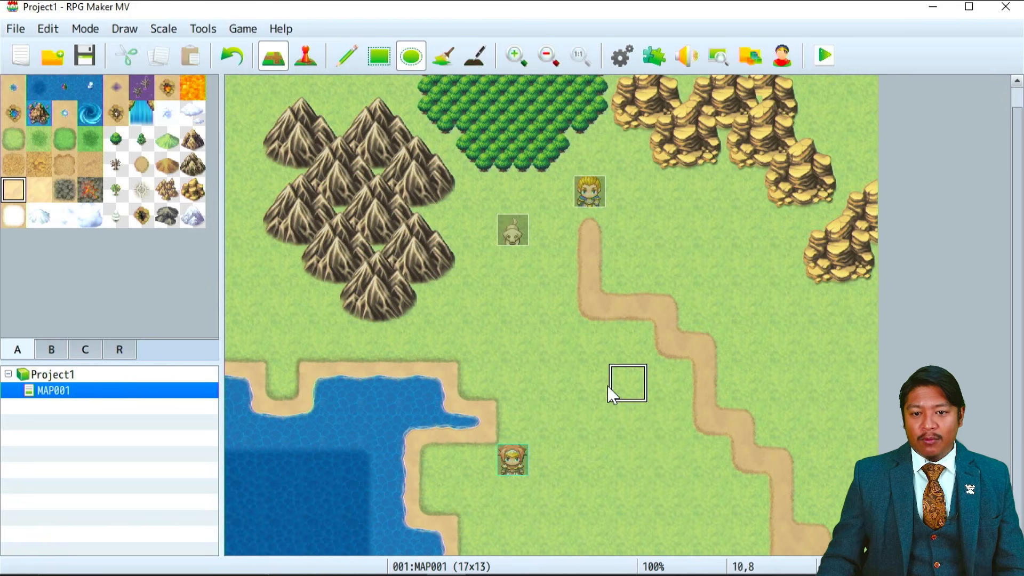
mouse_move(511, 344)
mouse_down()
mouse_move(543, 361)
mouse_move(805, 407)
mouse_move(820, 453)
mouse_move(720, 427)
mouse_move(666, 382)
mouse_up()
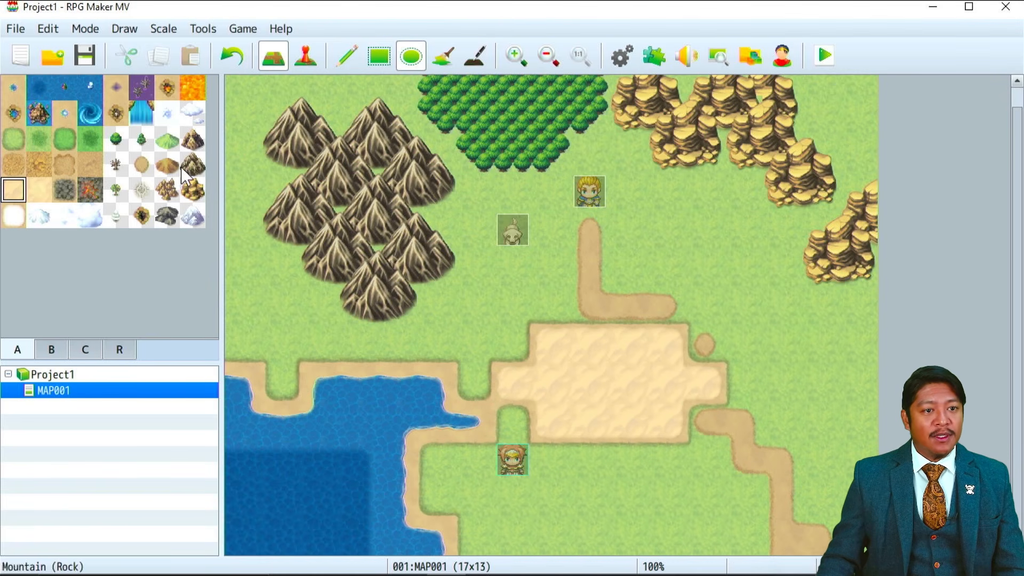
Fill an ellipse of forest six tiles wide and four tall over the eastern end of the sand area.
click(116, 142)
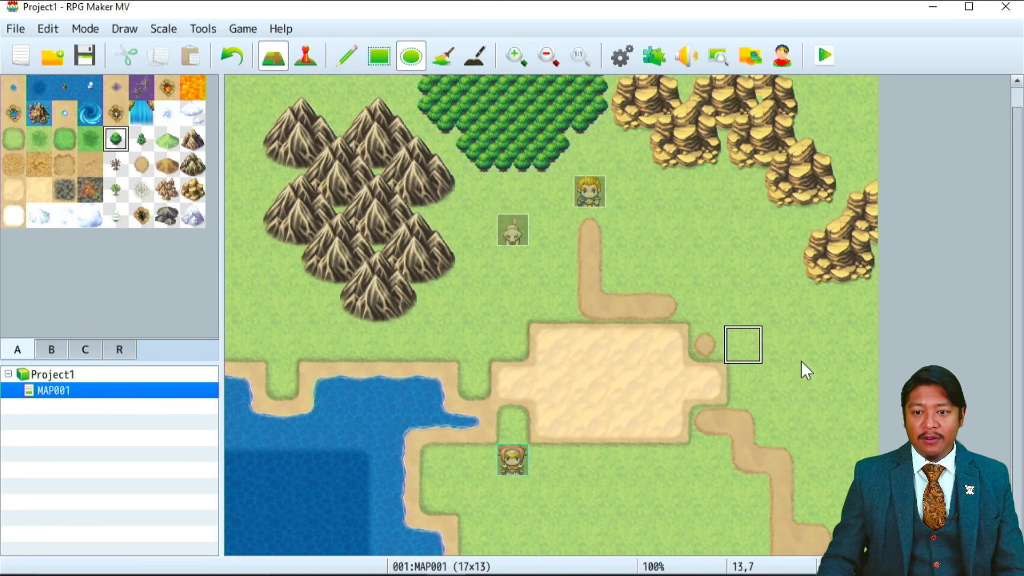
drag(823, 381, 641, 272)
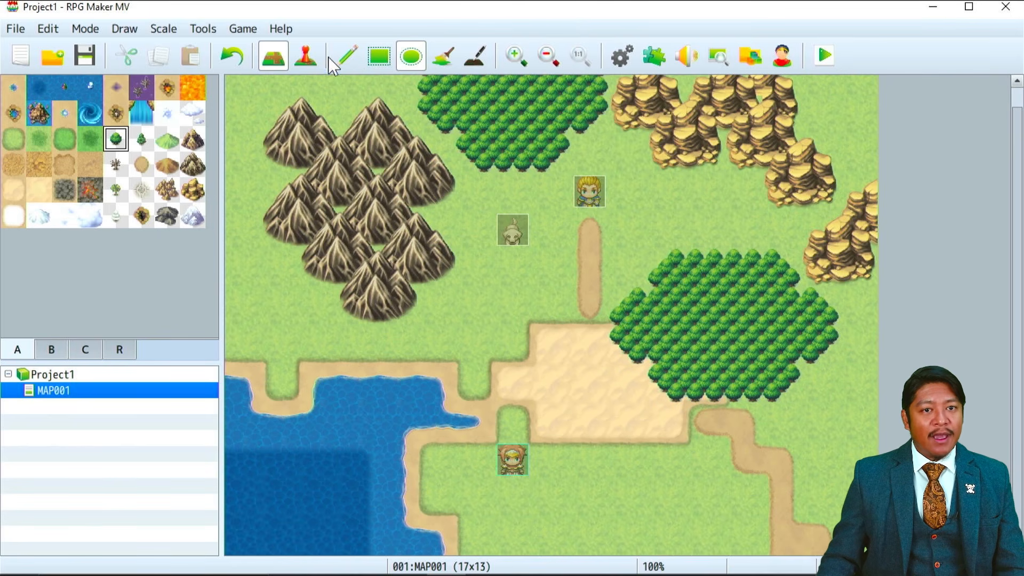
Place a single full Rock Mountain (Snow) on the grass just south of the sand area, using the Ellipse tool.
click(51, 349)
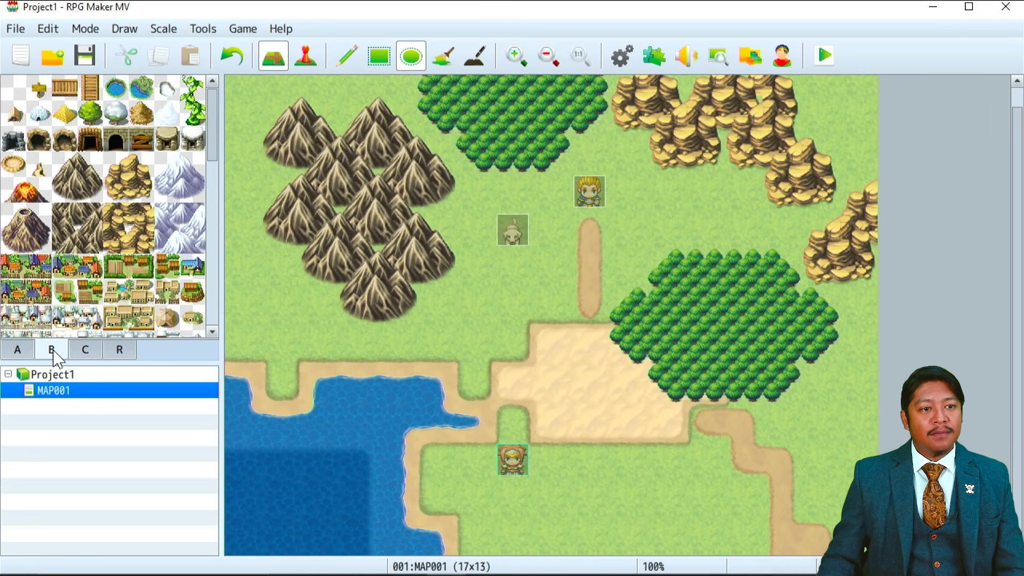
scroll(12, 202, down, 5)
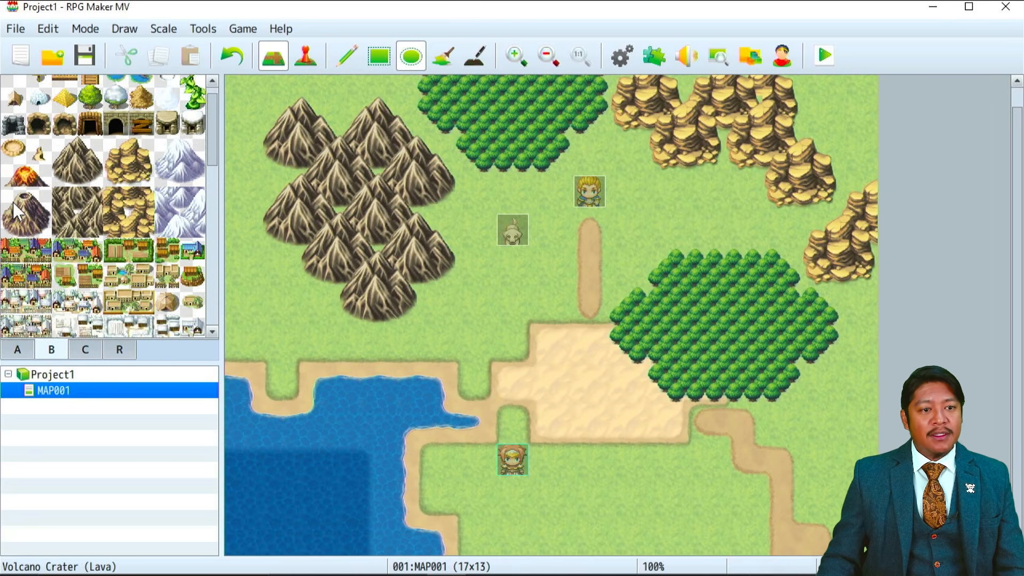
scroll(28, 189, up, 5)
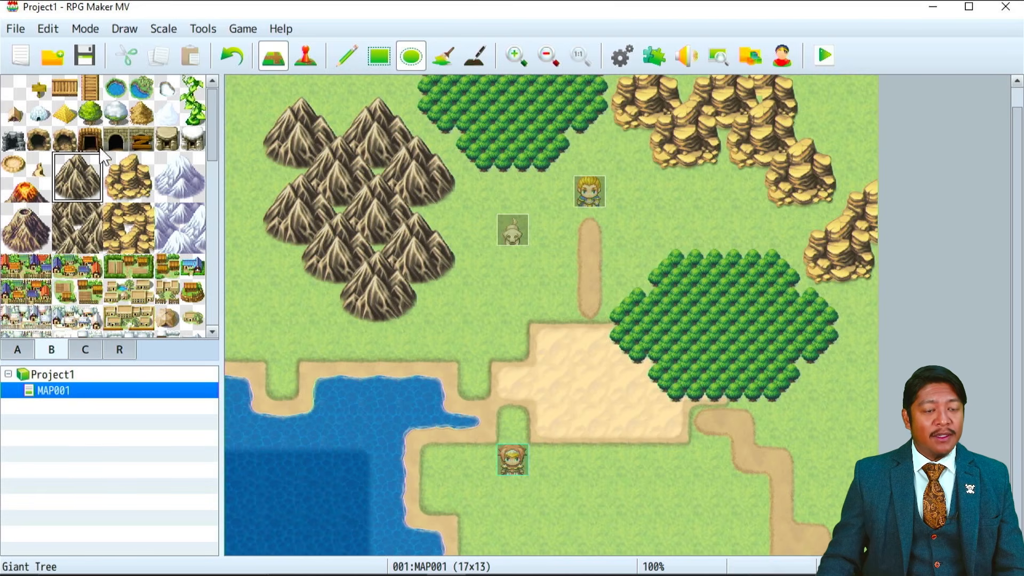
scroll(125, 203, down, 2)
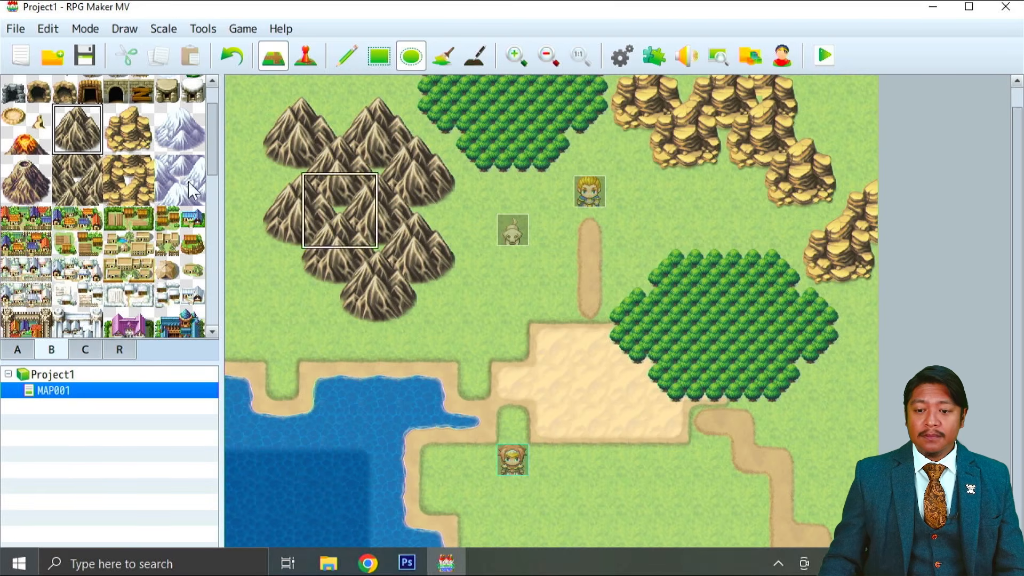
click(178, 130)
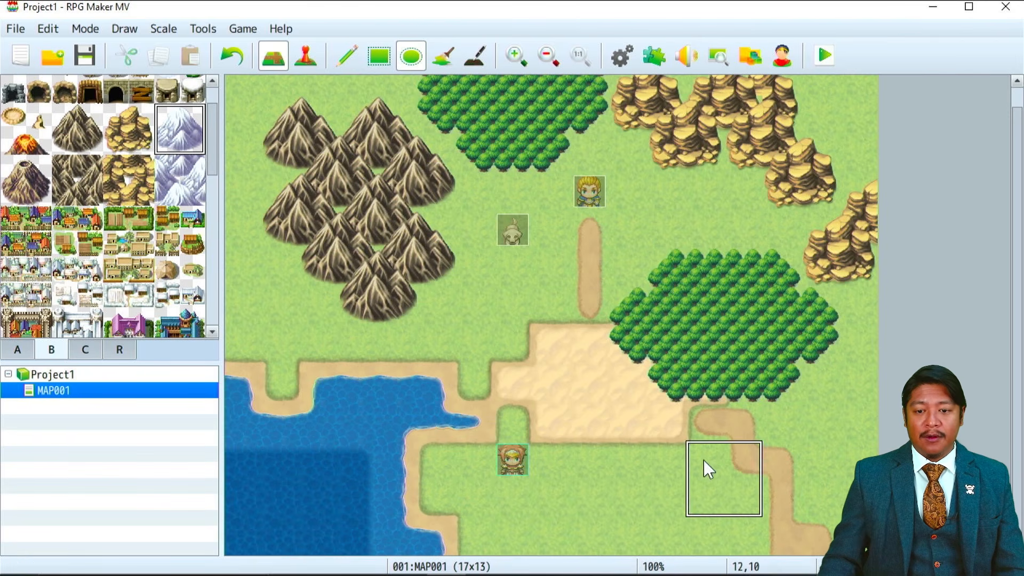
click(582, 472)
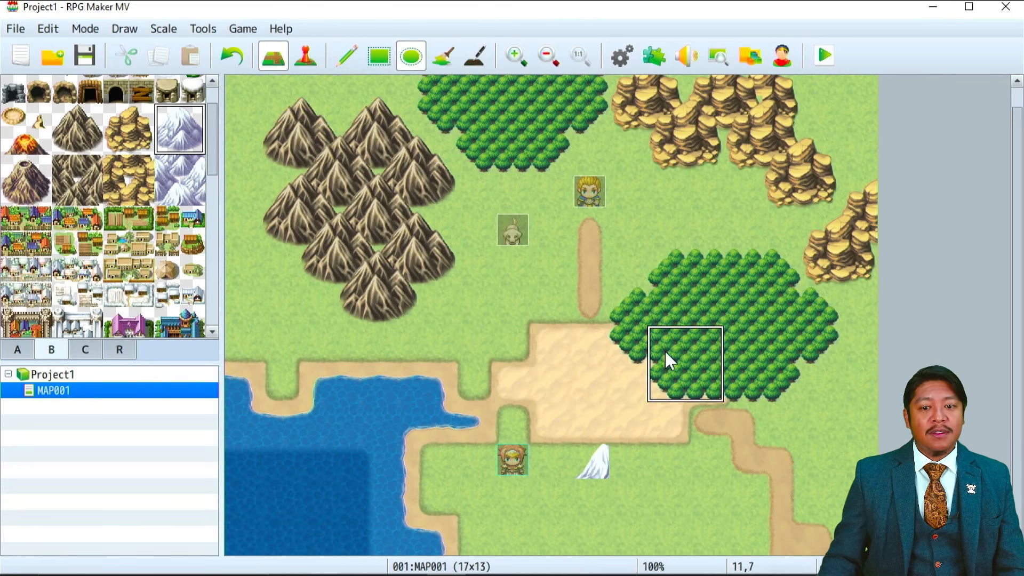
mouse_move(602, 459)
mouse_down()
mouse_move(722, 498)
mouse_move(749, 521)
mouse_move(783, 500)
mouse_move(788, 529)
mouse_move(821, 507)
mouse_up()
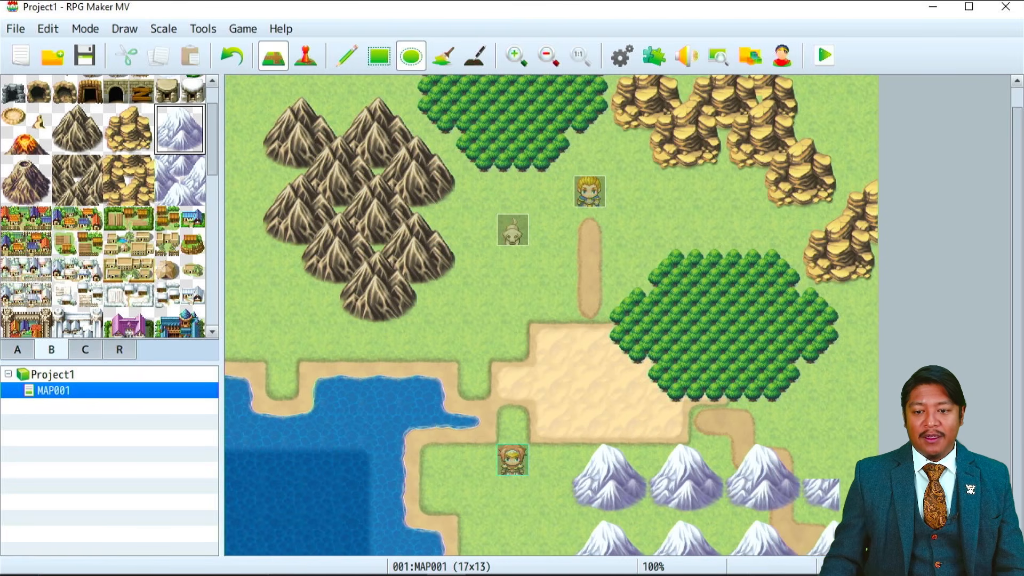
drag(806, 570, 660, 484)
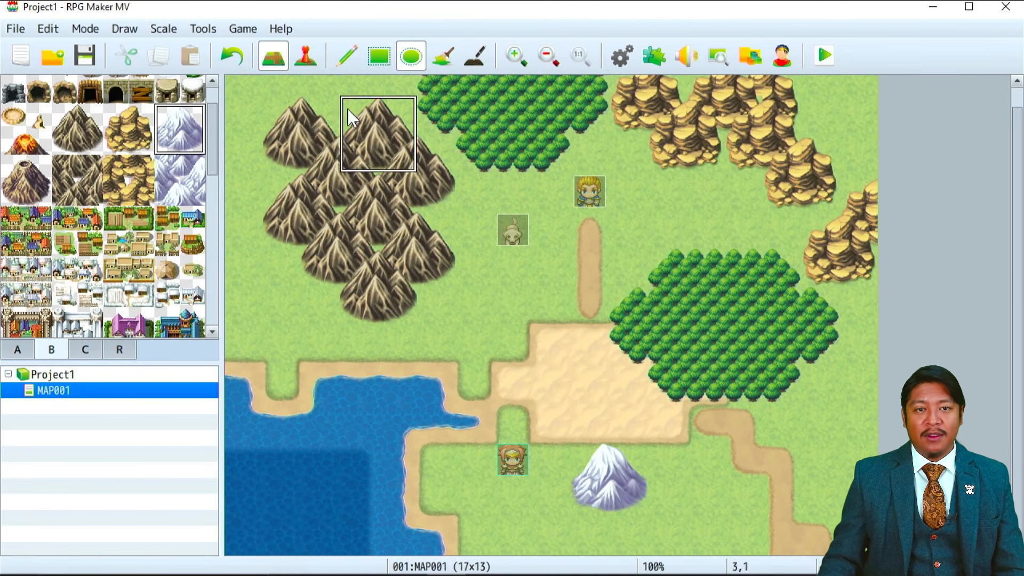
Fill a block of Rock Mountain (Snow) three mountains wide and two rows deep south of the sand with the Rectangle tool.
click(379, 55)
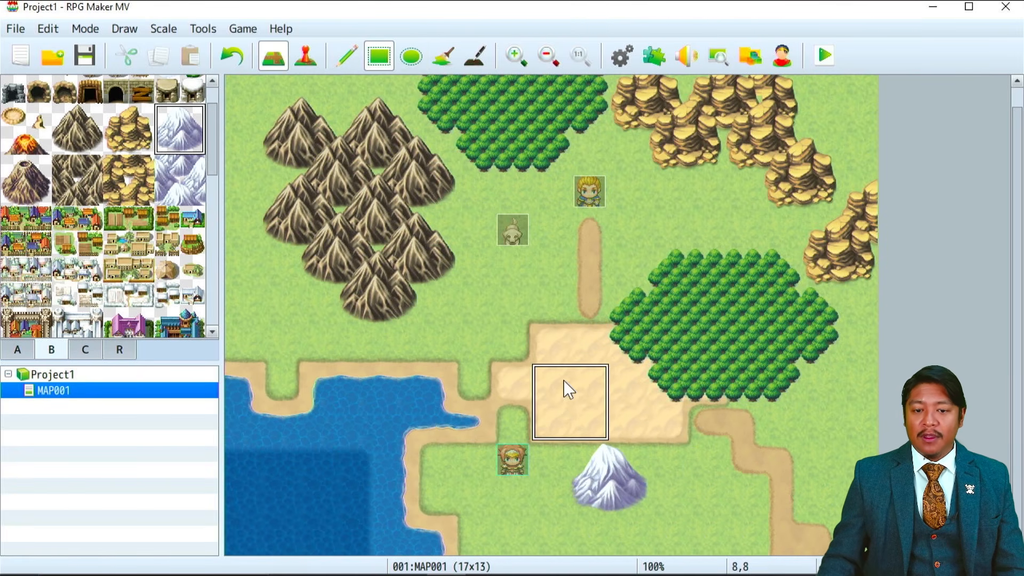
drag(602, 474, 769, 523)
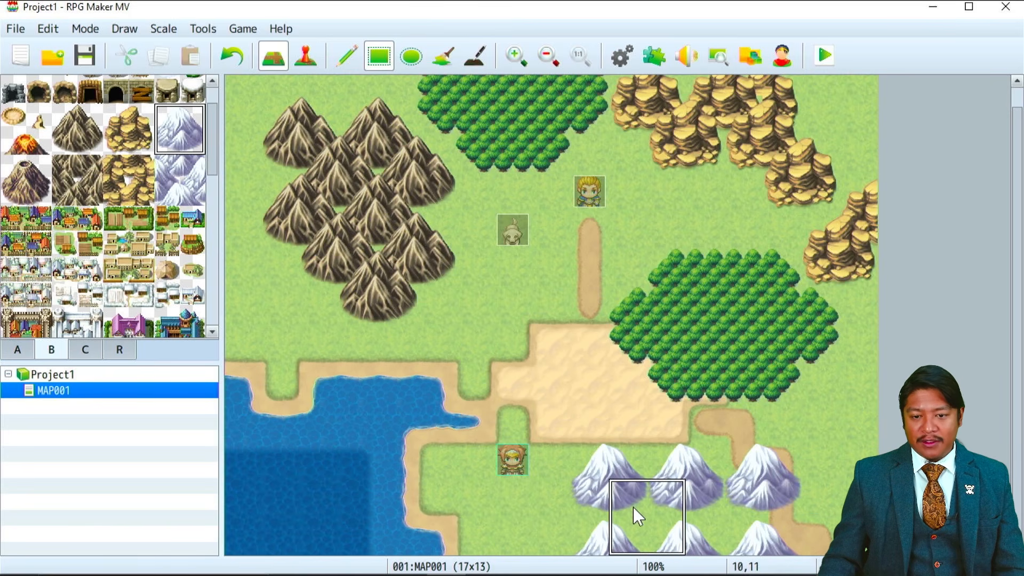
Fill the gaps between the snow mountain columns with connecting Rock Mountain (Snow) tiles using the Pencil, undoing the first misaligned placements.
click(185, 190)
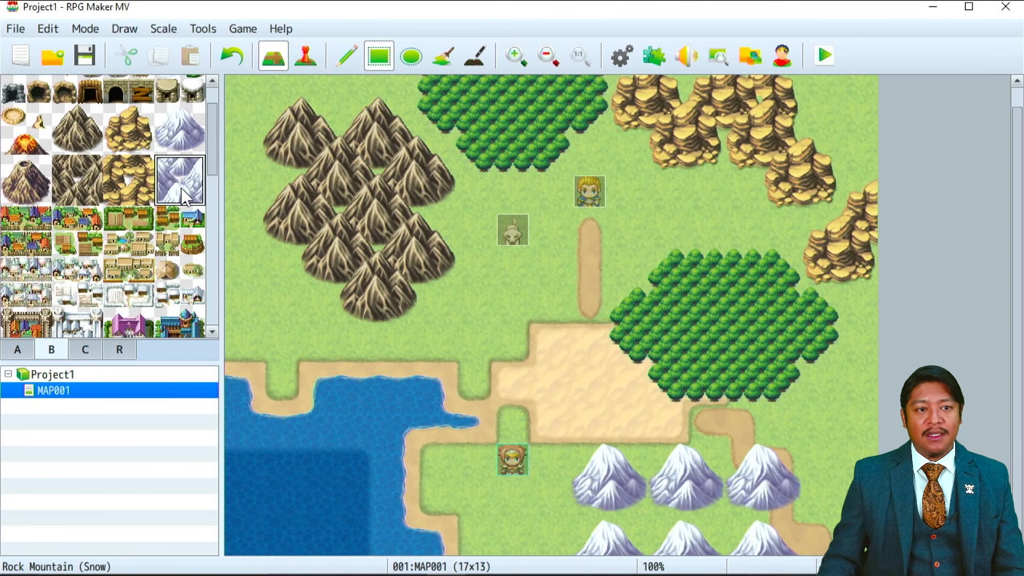
drag(185, 190, 195, 195)
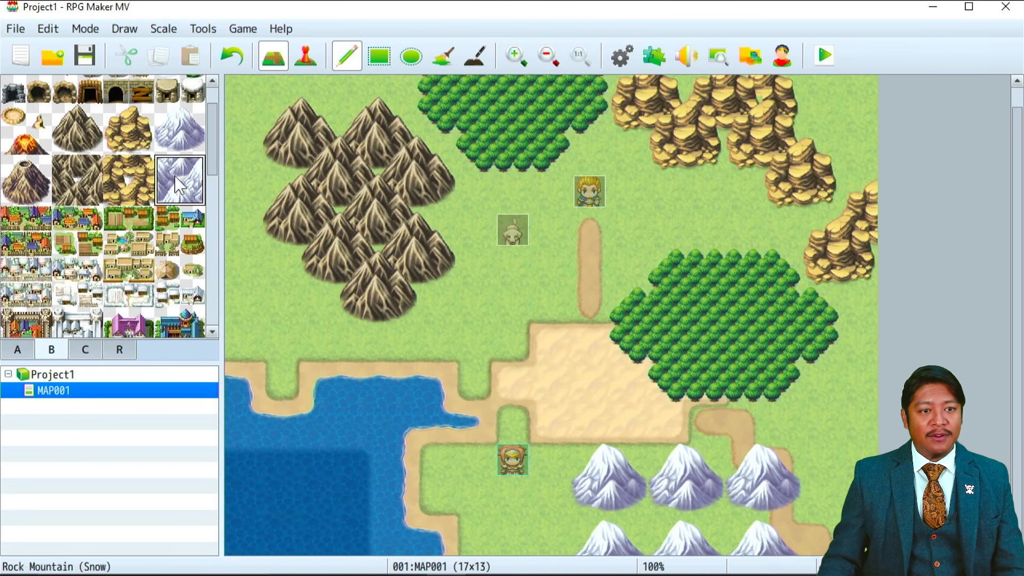
click(628, 510)
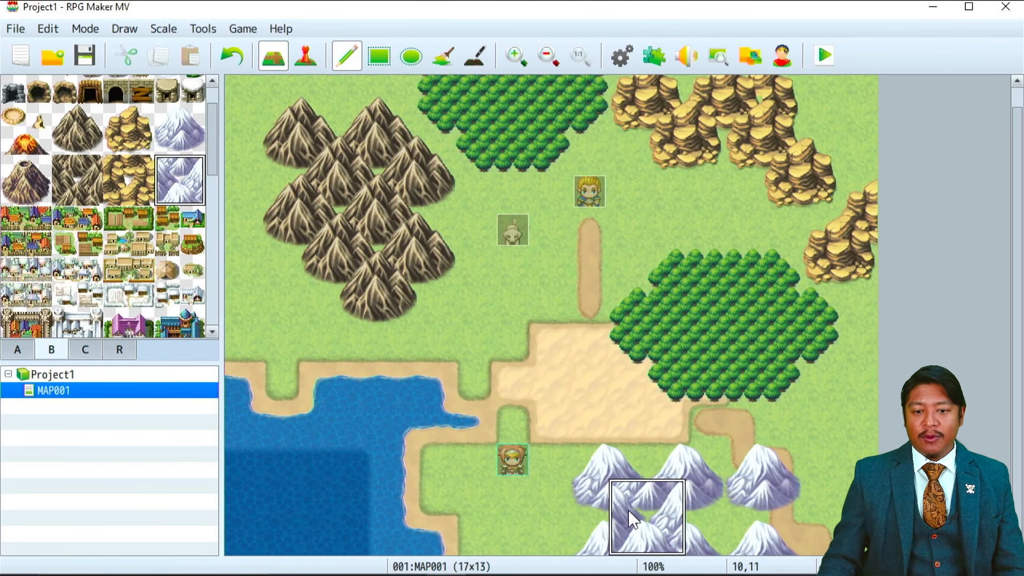
click(632, 463)
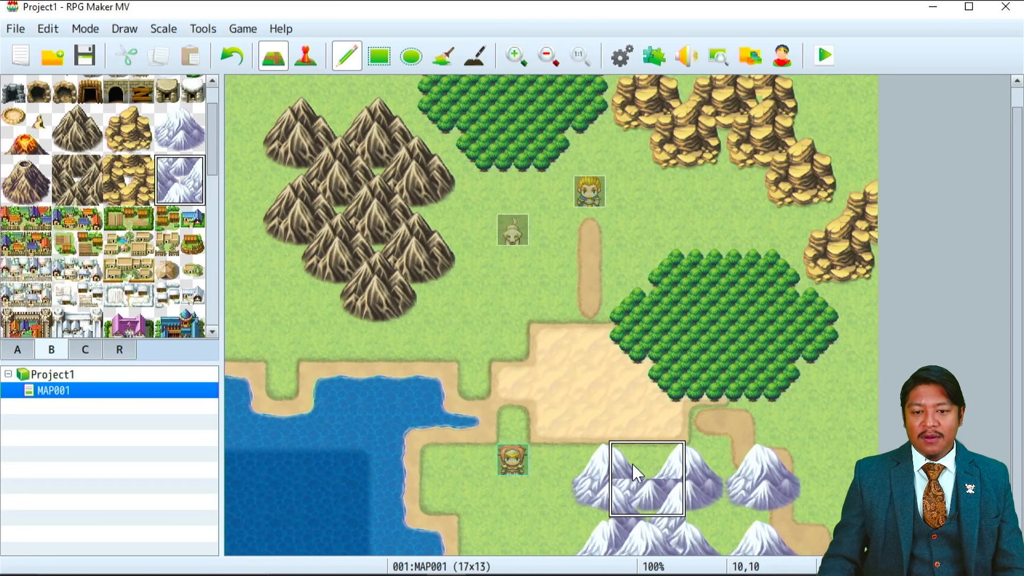
key(ctrl+z)
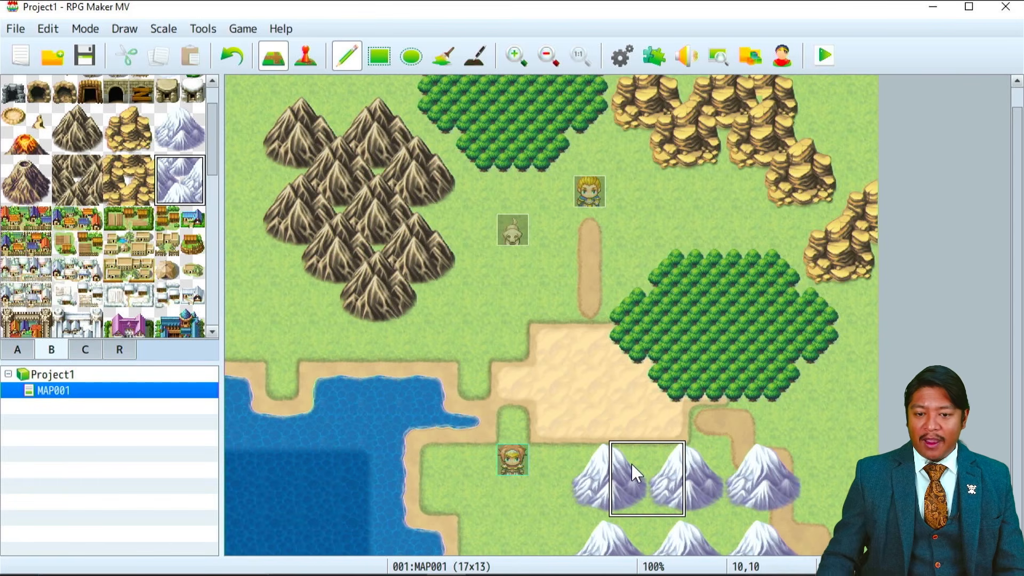
click(632, 464)
click(625, 544)
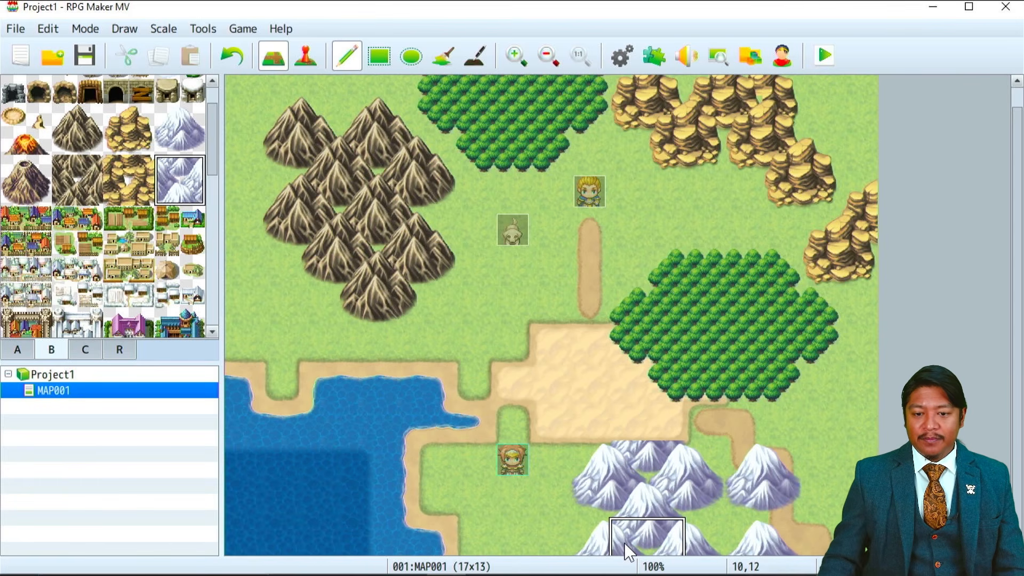
click(707, 450)
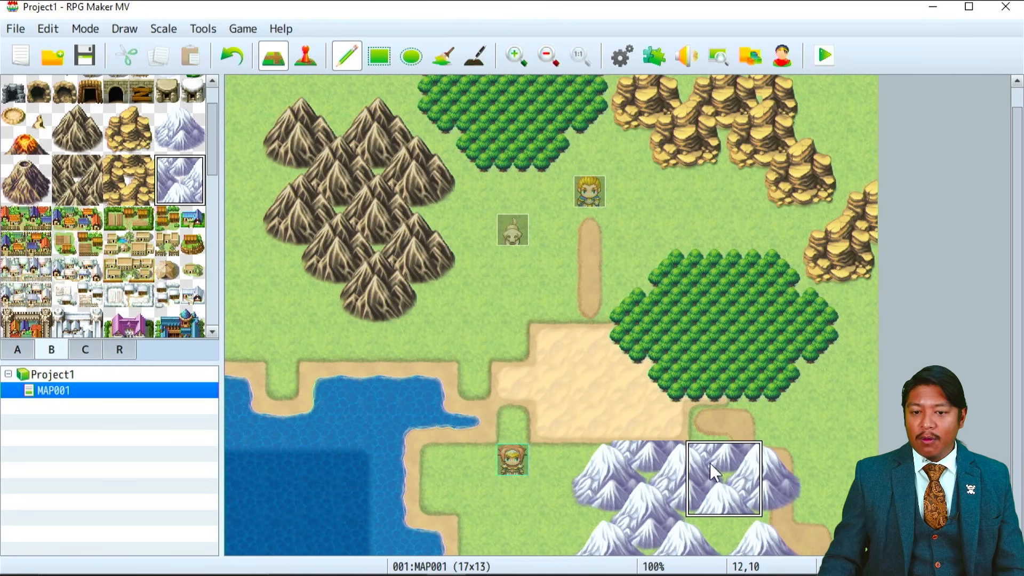
click(714, 526)
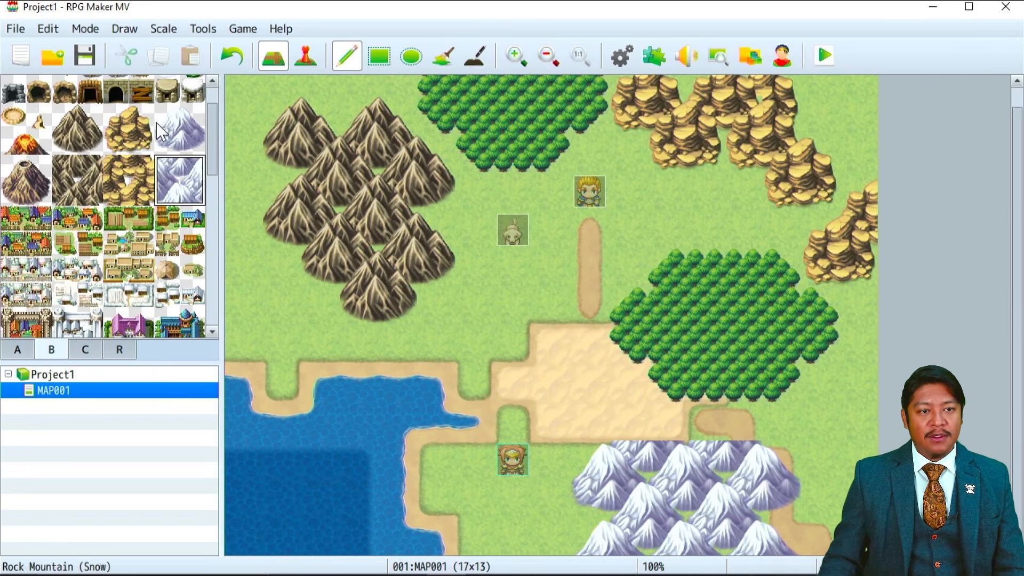
Place the peak half of Rock Mountain (Snow) above both cut-off gaps along the snow range's northern edge.
drag(165, 120, 191, 118)
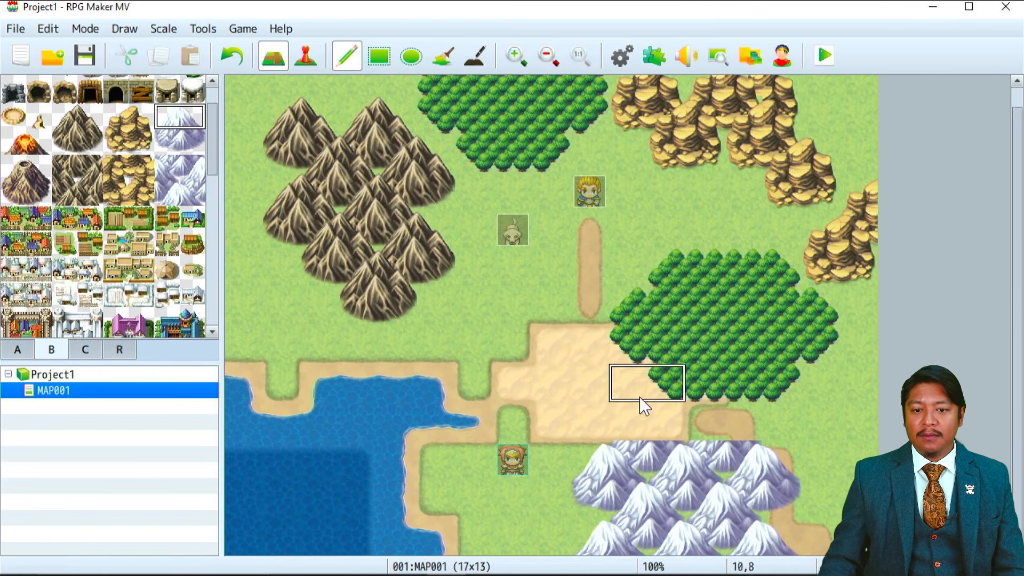
click(629, 433)
click(721, 434)
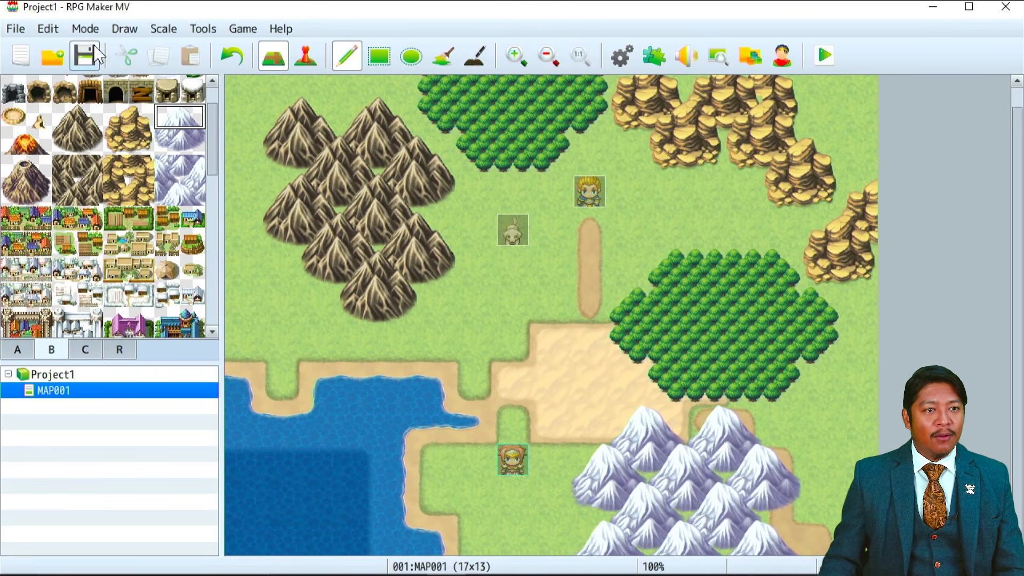
Place a Castle (Ruins) between the golden mountains and the eastern forest, and a Fort B southwest of the dark mountains.
scroll(130, 270, down, 8)
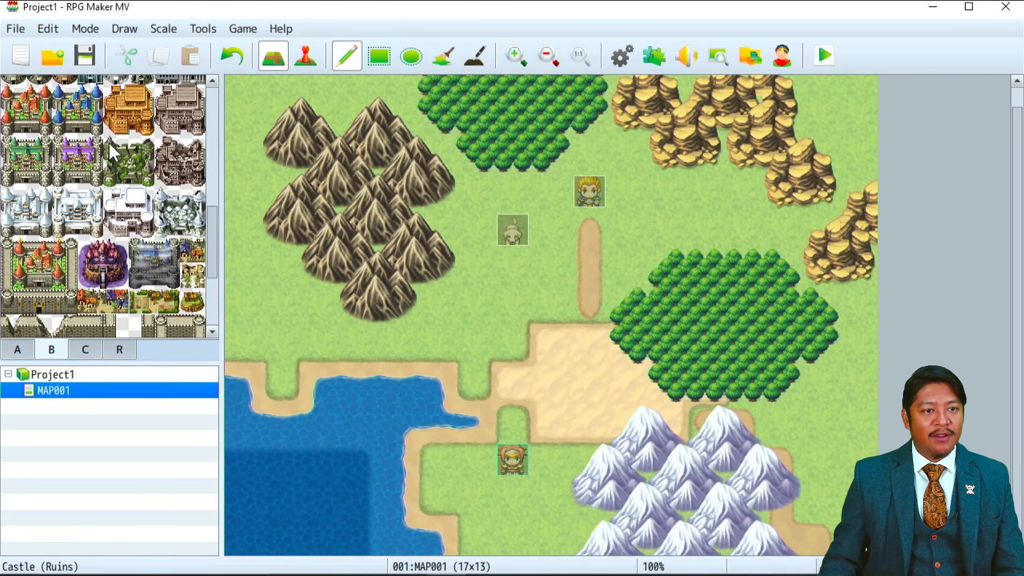
click(664, 185)
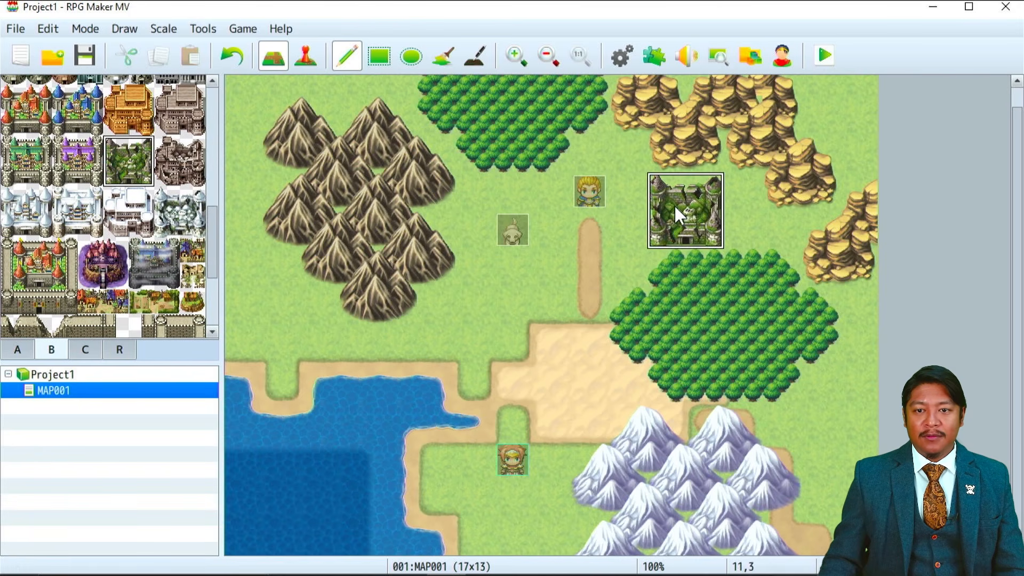
scroll(111, 268, up, 3)
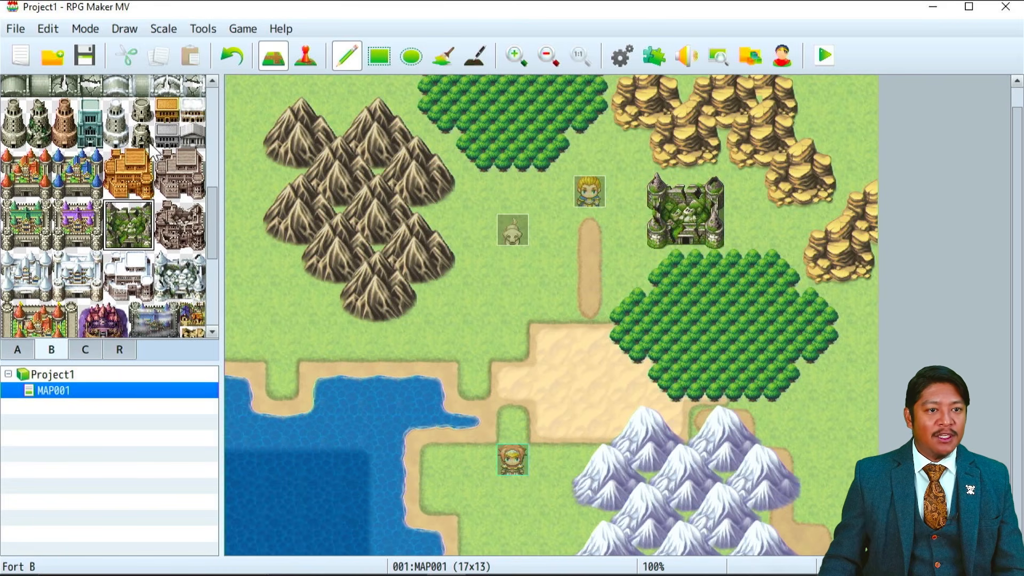
click(165, 160)
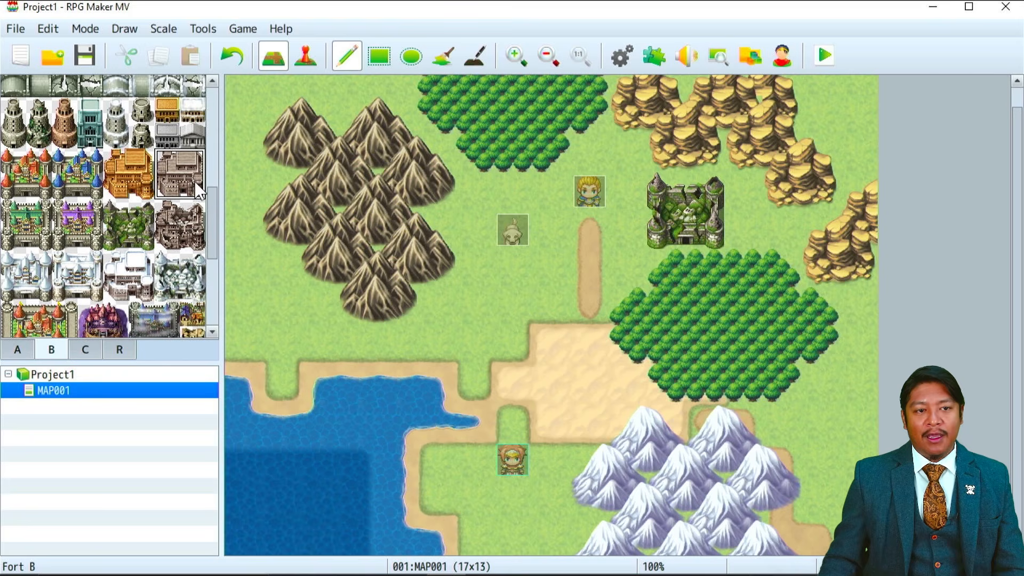
click(251, 282)
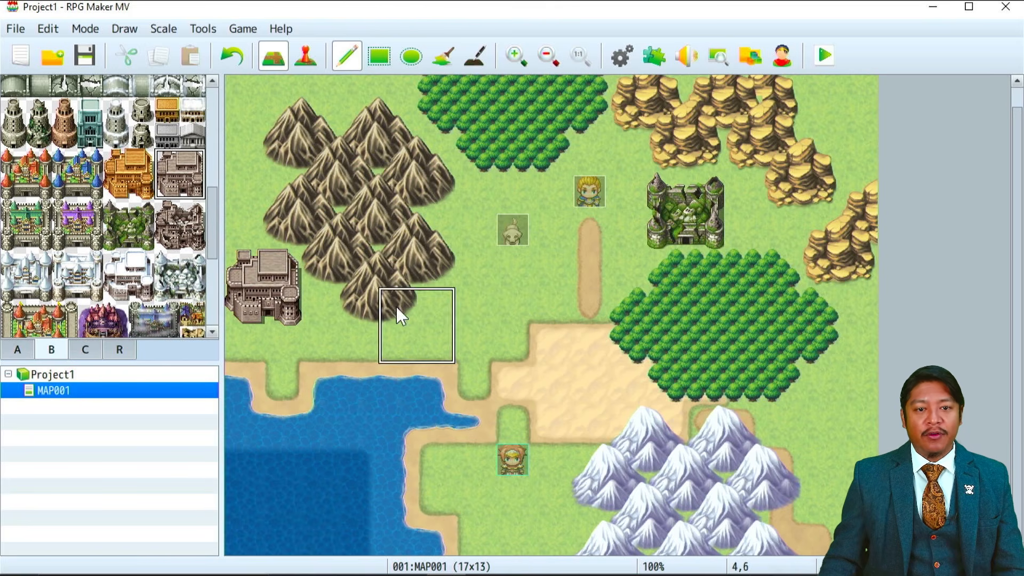
Save the project, run a playtest and start a new game.
click(86, 55)
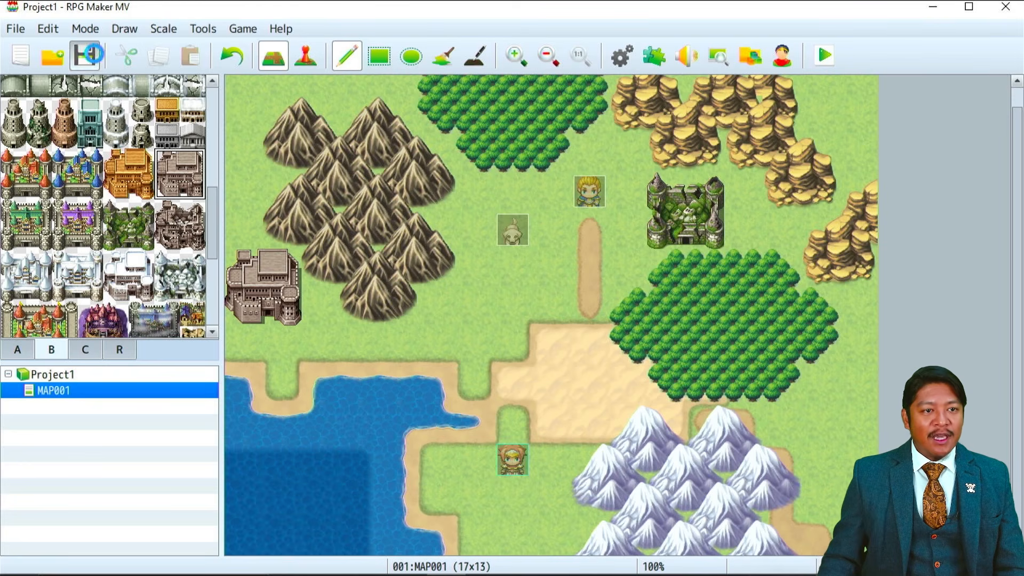
click(824, 57)
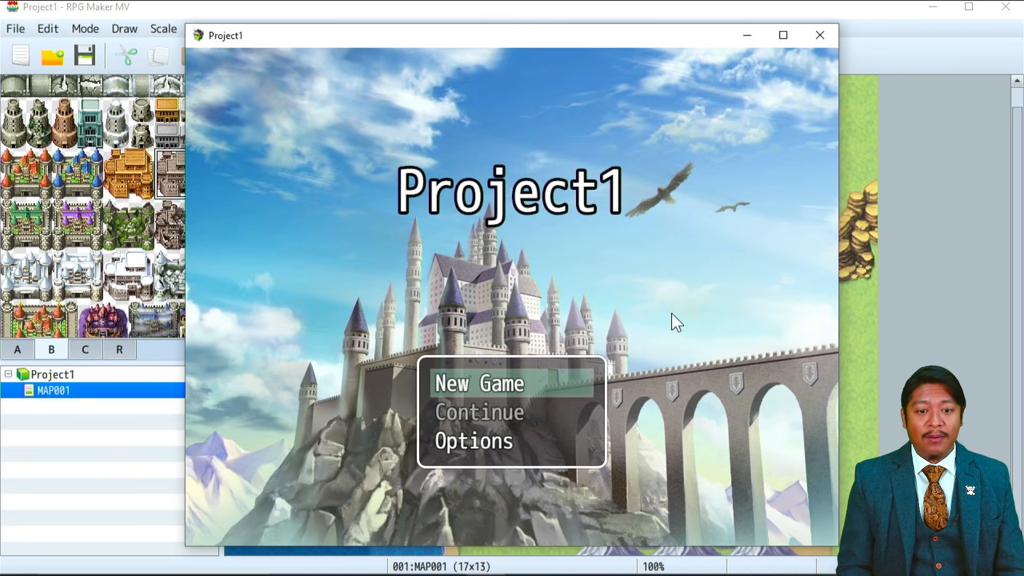
key(Return)
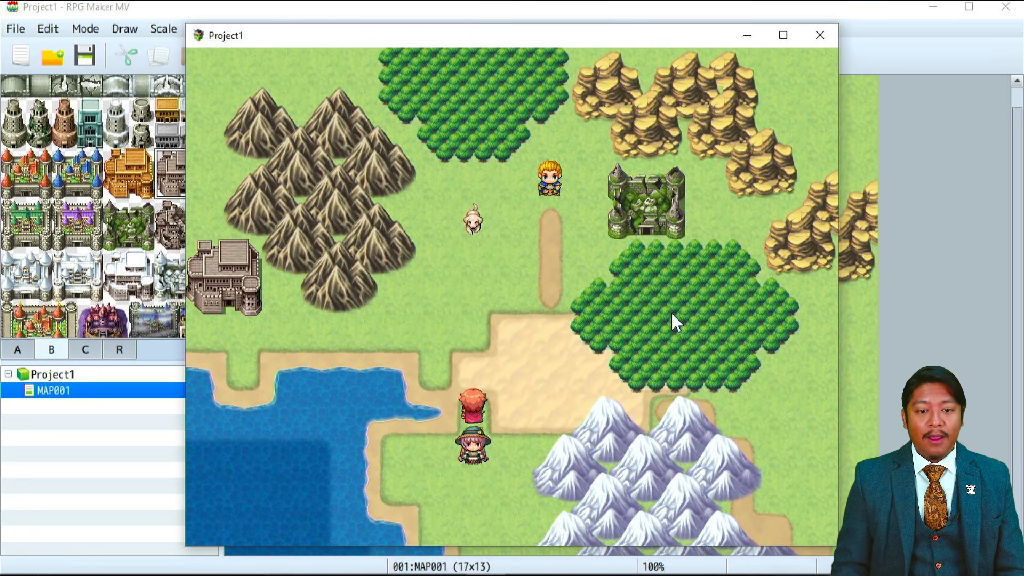
Walk the party east across the sand and along the snow range's northern edge to the grass east of it.
key(Up)
key(Right)
key(Right)
key(Right)
key(Right)
key(Down)
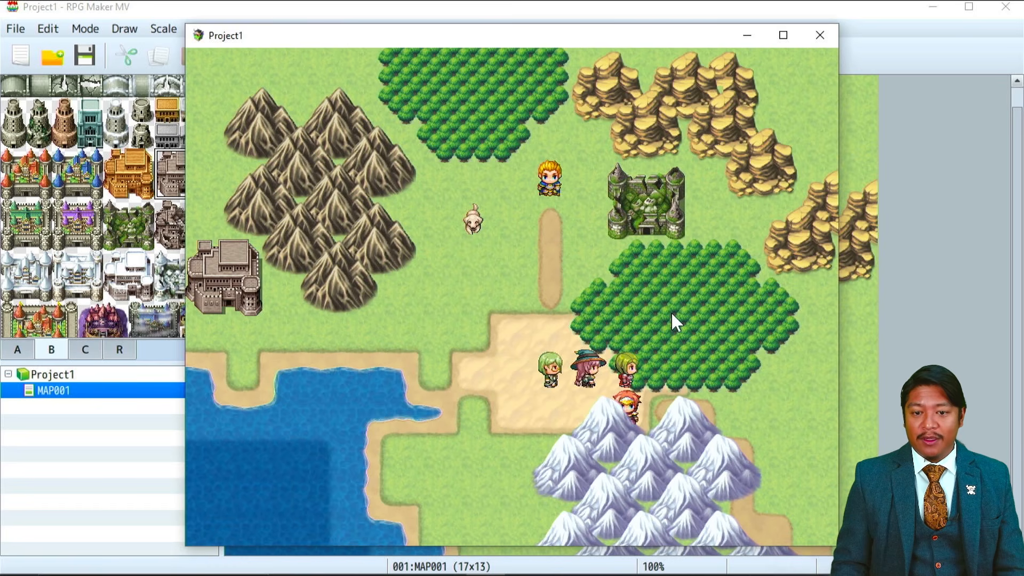
key(Right)
key(Right)
key(Right)
key(Right)
key(Down)
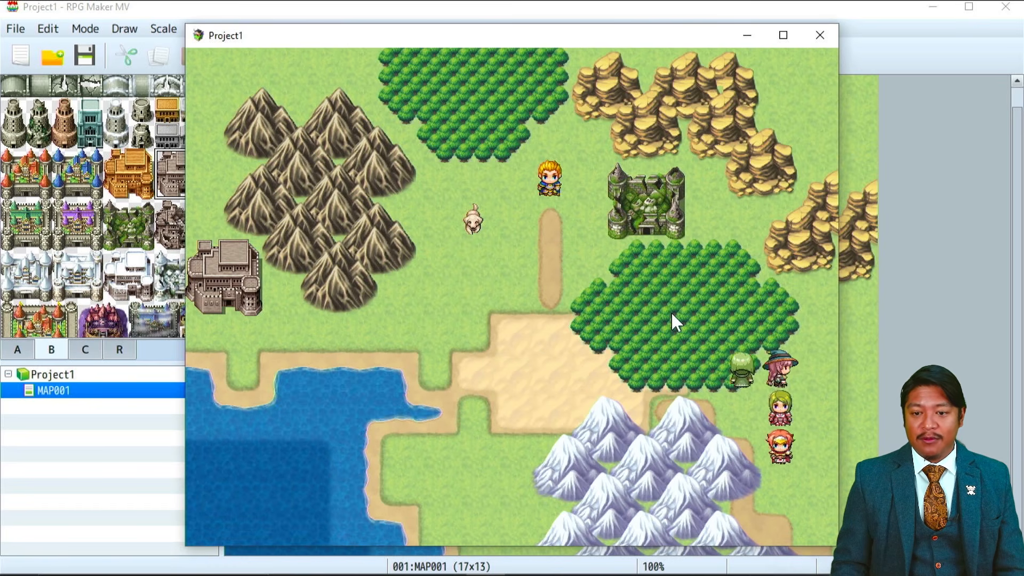
Walk the party south beside the snow range, test entering it from the east, and return north.
key(Down)
key(Down)
key(Down)
key(Down)
key(Left)
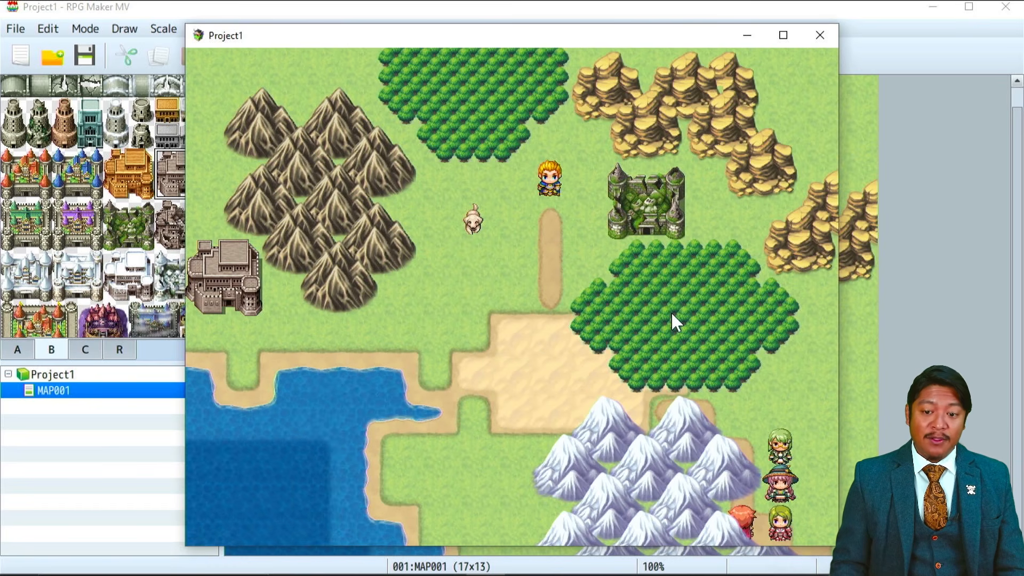
key(Right)
key(Up)
key(Up)
key(Up)
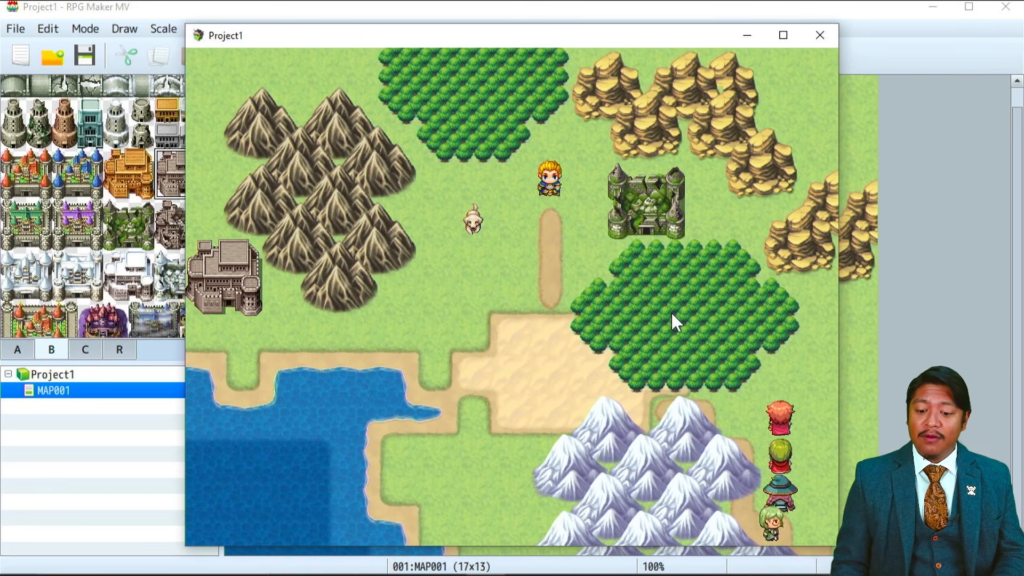
Walk the party west behind the northern snow peaks and step down at the range's northwest corner.
key(Left)
key(Left)
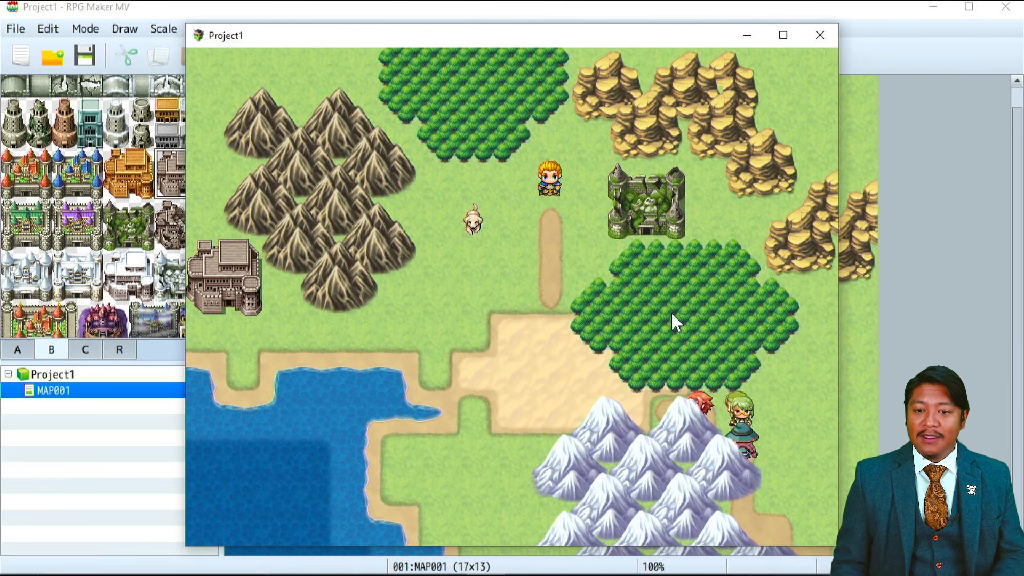
key(Left)
key(Left)
key(Left)
key(Down)
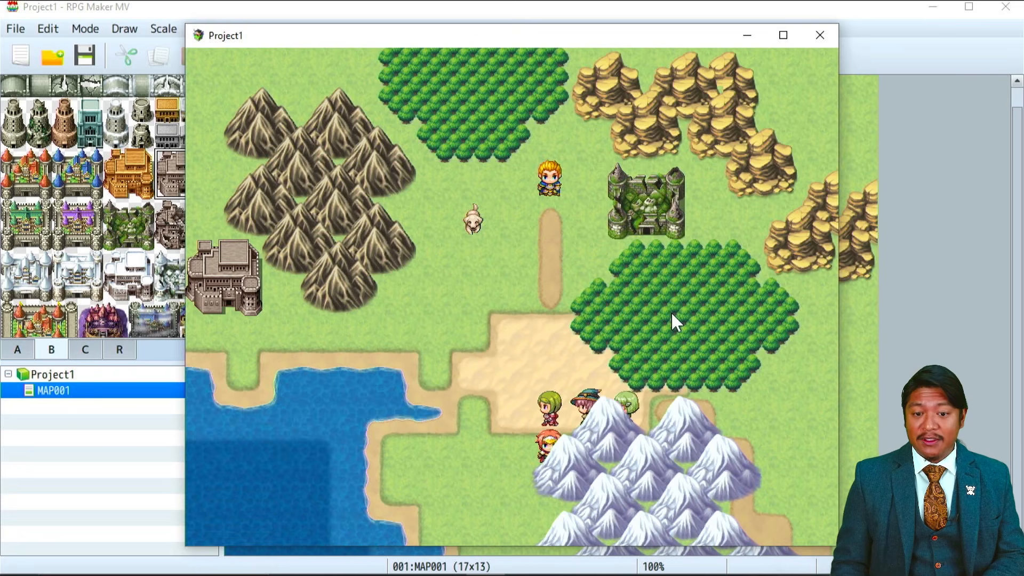
Lead the party around to the grass west of the snow range and test entering its southwestern mountain.
key(Up)
key(Left)
key(Down)
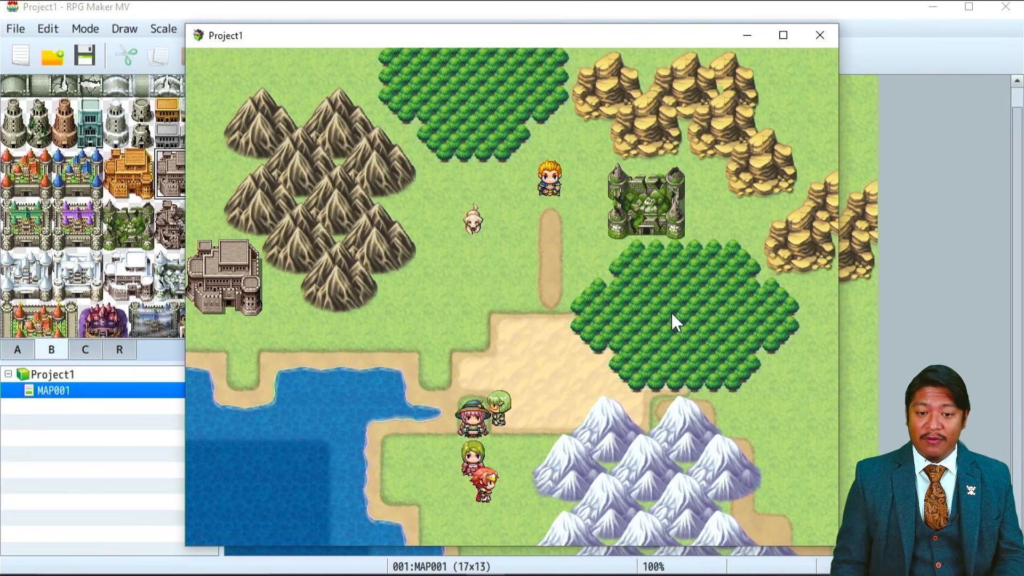
key(Right)
key(Down)
key(Right)
key(Left)
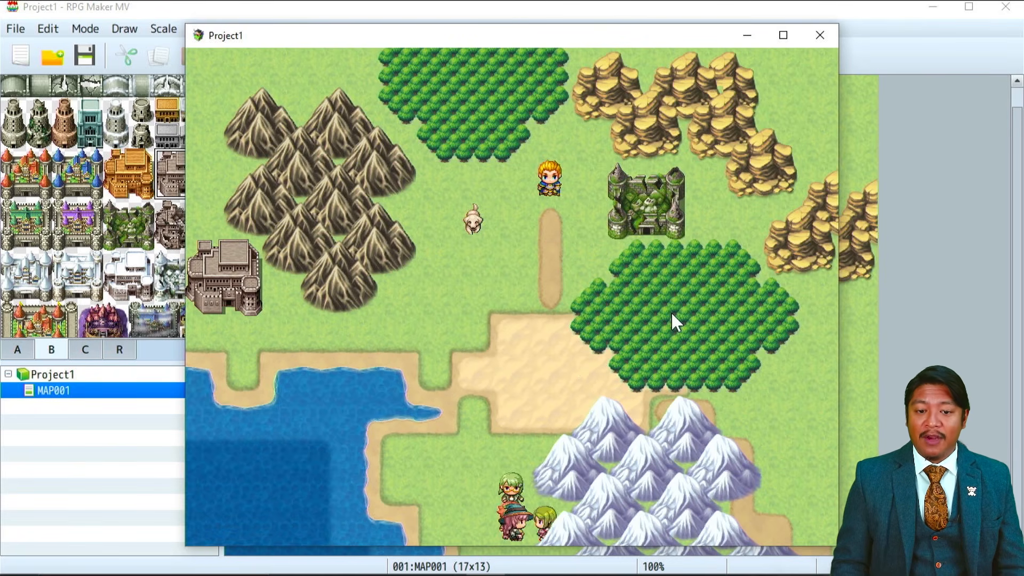
Test stepping in and out of the snow range at different heights along its western edge.
key(Up)
key(Right)
key(Left)
key(Down)
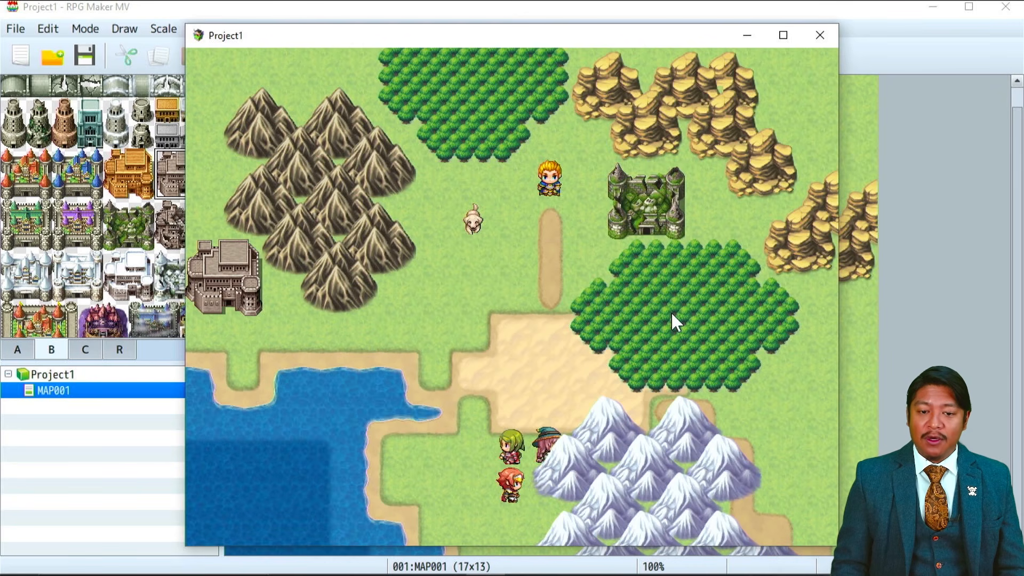
key(Down)
key(Right)
key(Left)
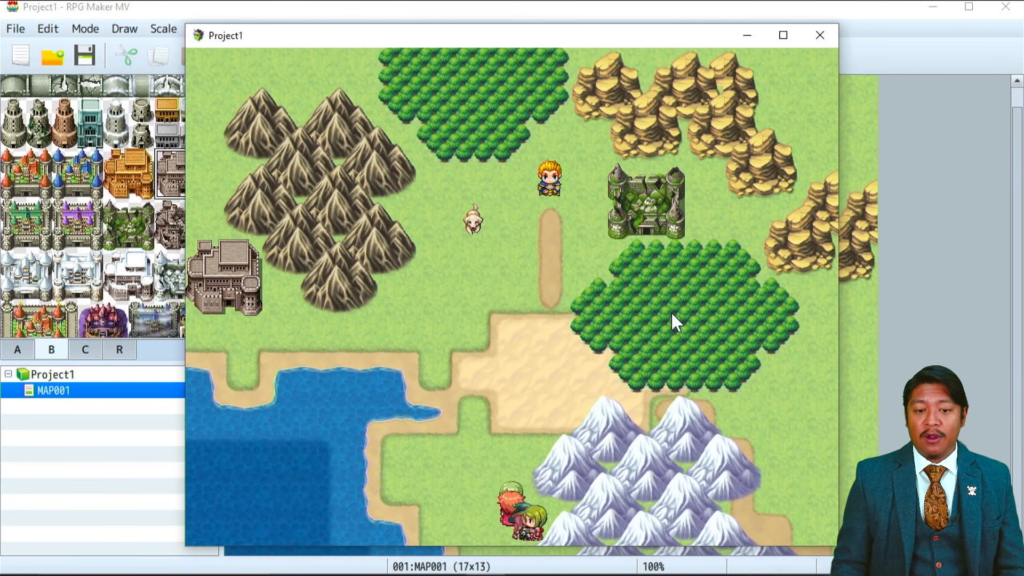
Walk the party north out of the western grass, then east and back west behind the northern snow peaks.
key(Up)
key(Up)
key(Right)
key(Up)
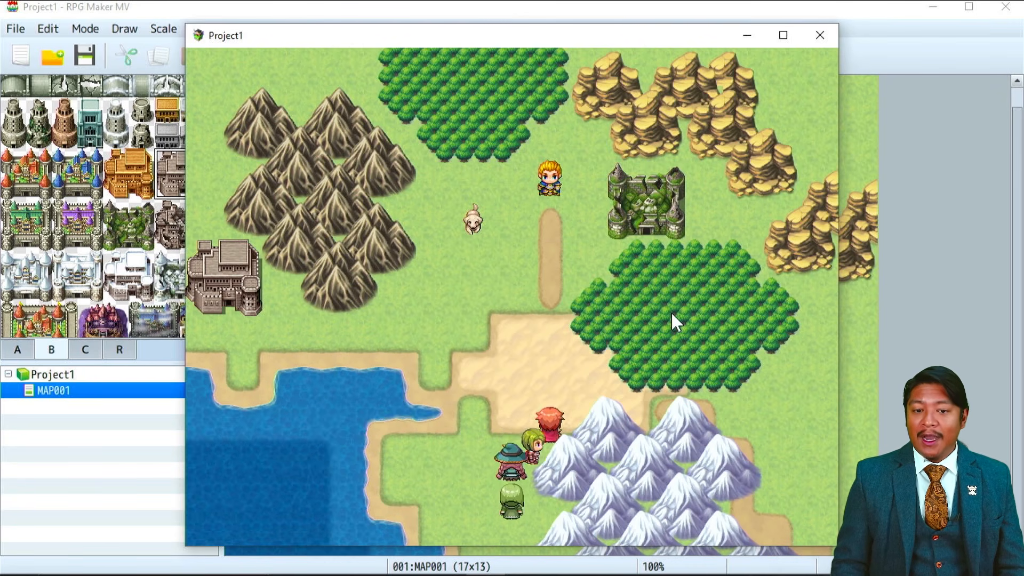
key(Right)
key(Right)
key(Right)
key(Right)
key(Right)
key(Right)
key(Left)
key(Left)
key(Left)
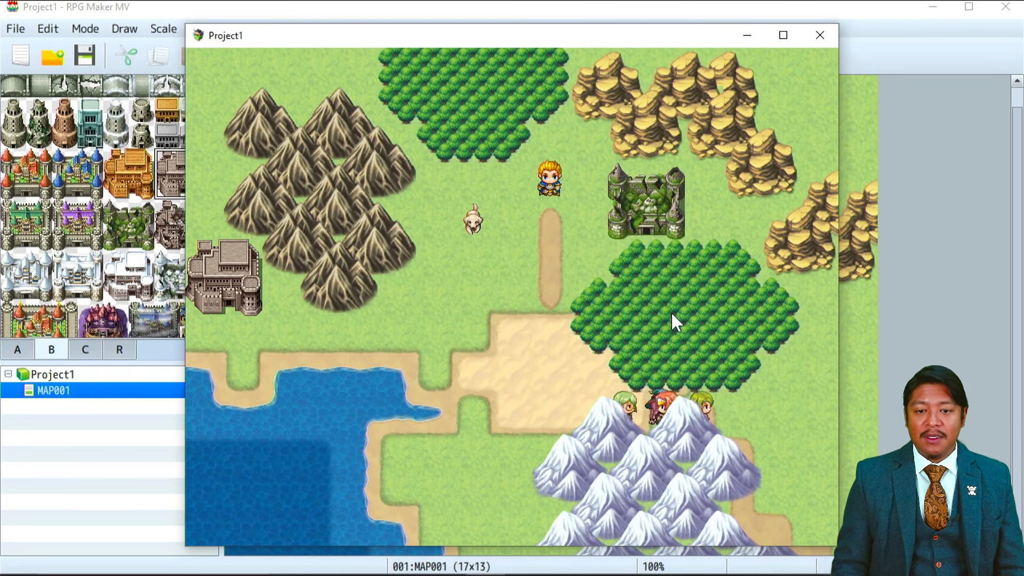
Loop the party over the sand beside the forest and test the passage between the forest and snow peaks again.
key(Up)
key(Up)
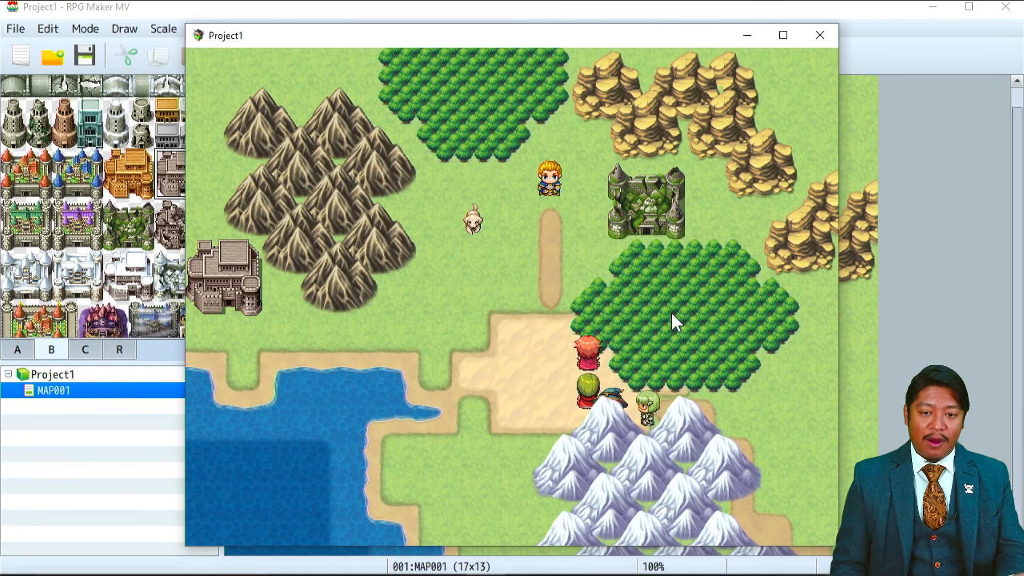
key(Left)
key(Down)
key(Down)
key(Right)
key(Down)
key(Down)
key(Down)
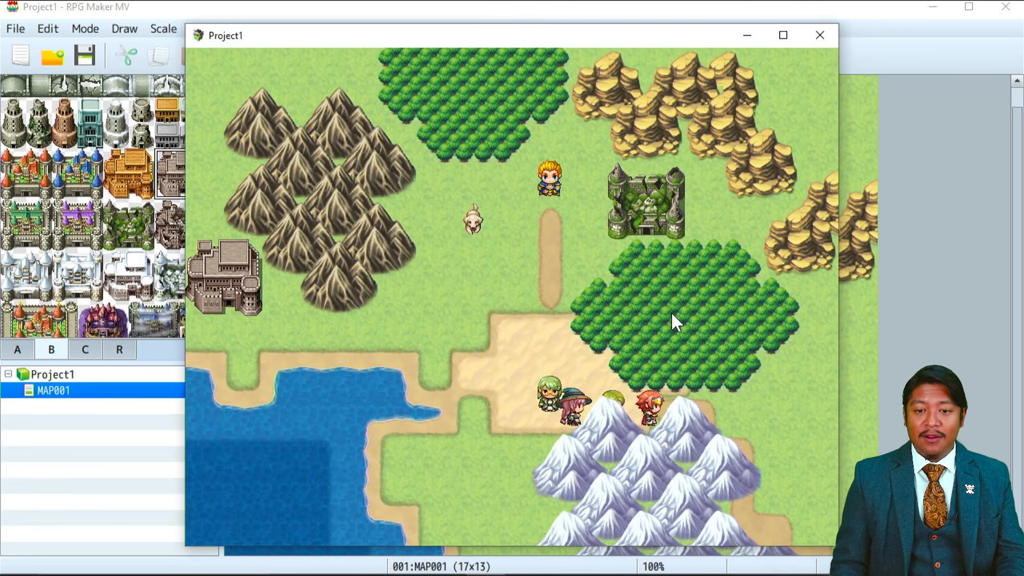
key(Right)
key(Right)
key(Right)
key(Right)
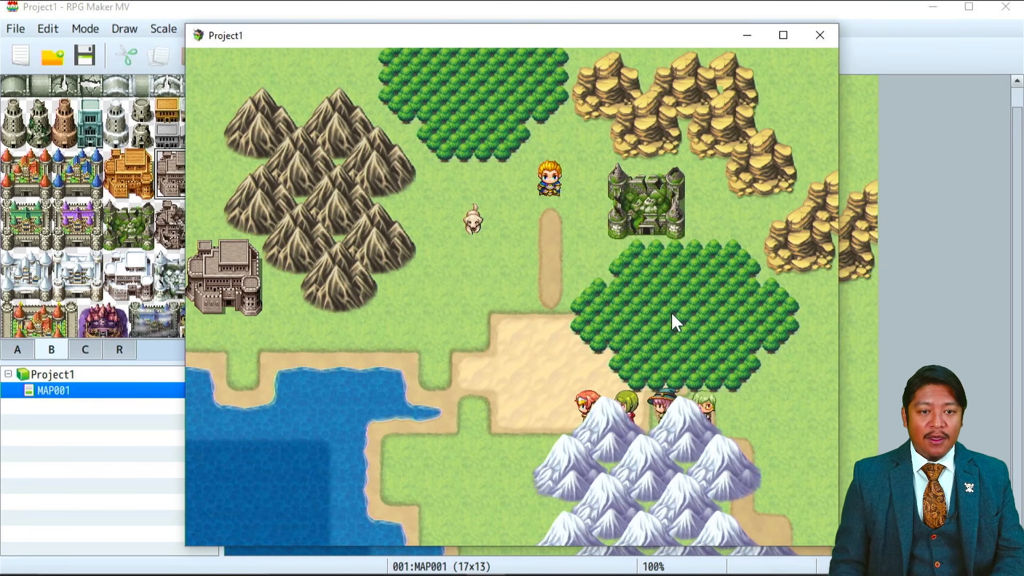
Walk the party northwest across the sand and grass and step into the dark mountains from the east.
key(Up)
key(Up)
key(Left)
key(Left)
key(Left)
key(Left)
key(Up)
key(Up)
key(Up)
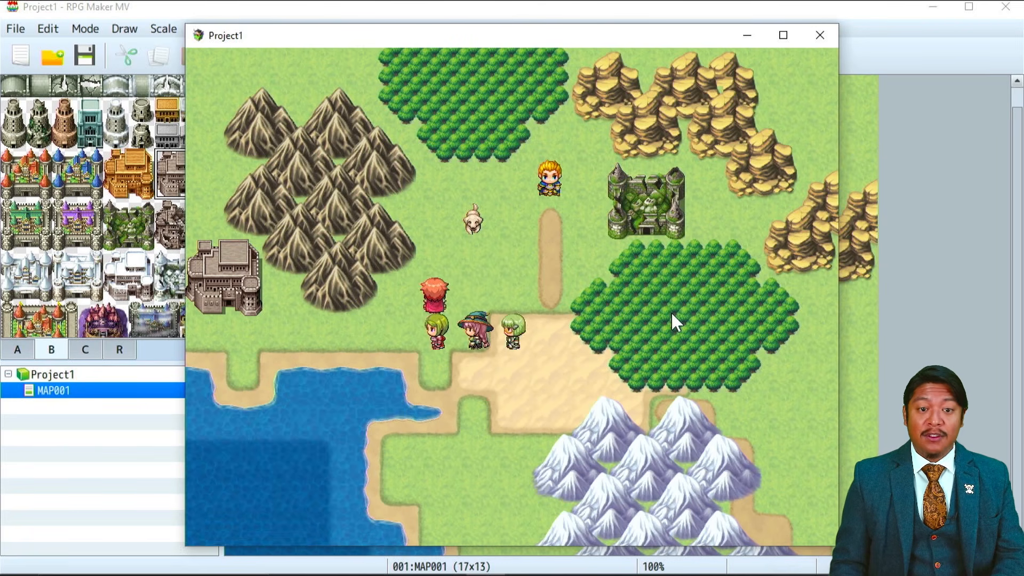
key(Left)
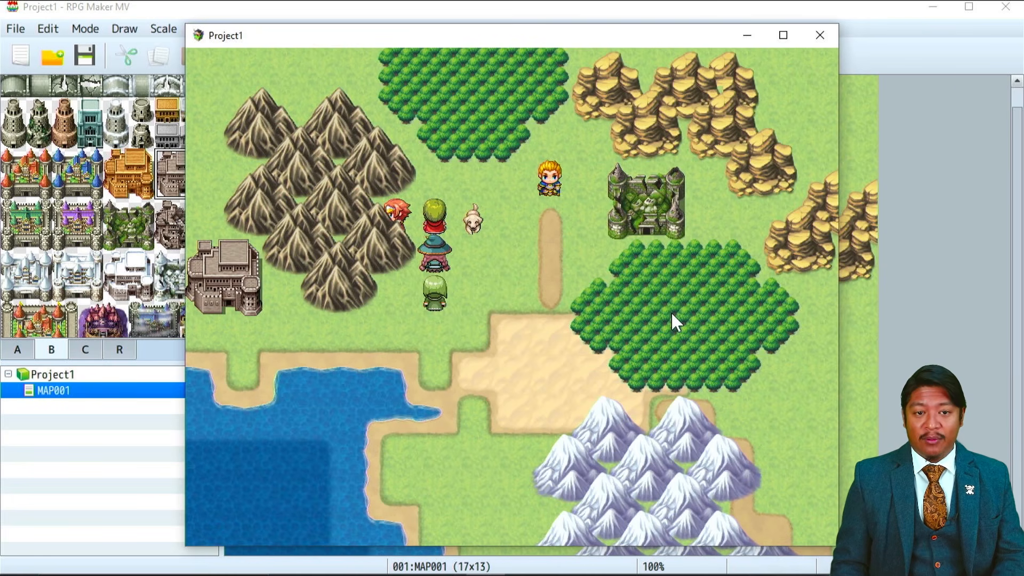
Walk the party north through the dark mountains' eastern edge and into the northern forest.
key(Up)
key(Up)
key(Up)
key(Right)
key(Right)
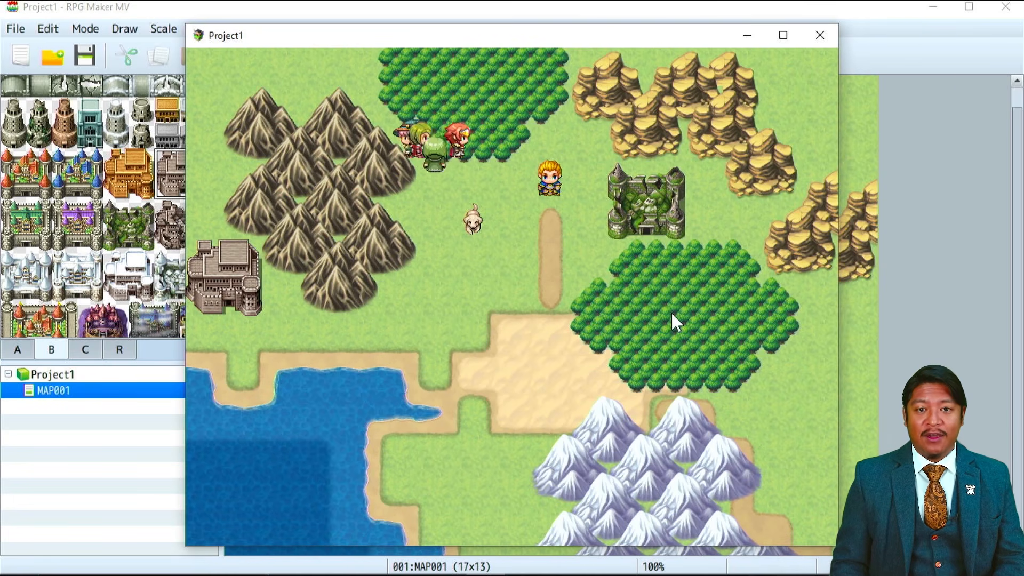
Walk the party east past the blond character to the castle ruins and test walking over their lower half.
key(Down)
key(Down)
key(Right)
key(Right)
key(Right)
key(Right)
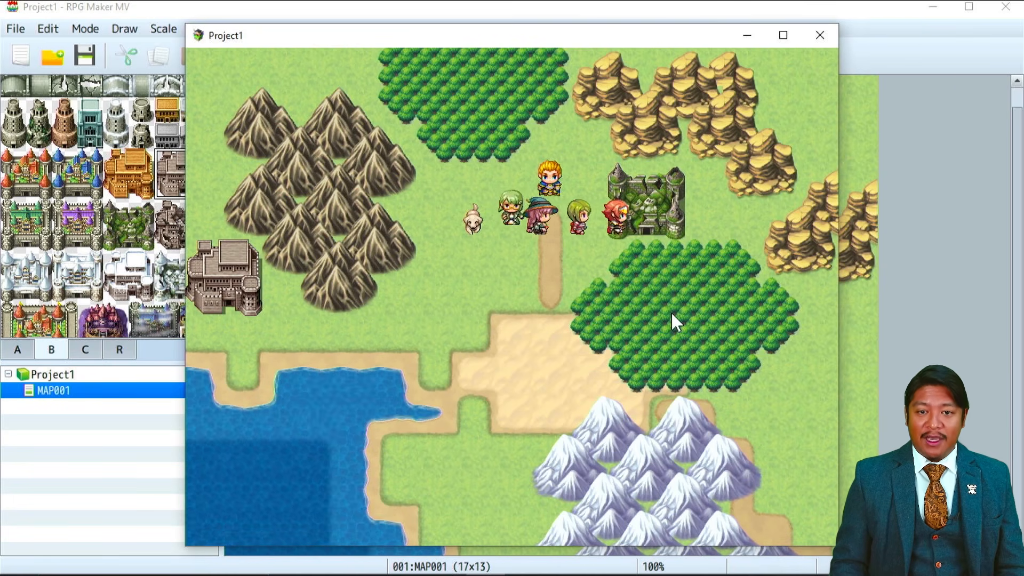
key(Down)
key(Right)
key(Up)
key(Left)
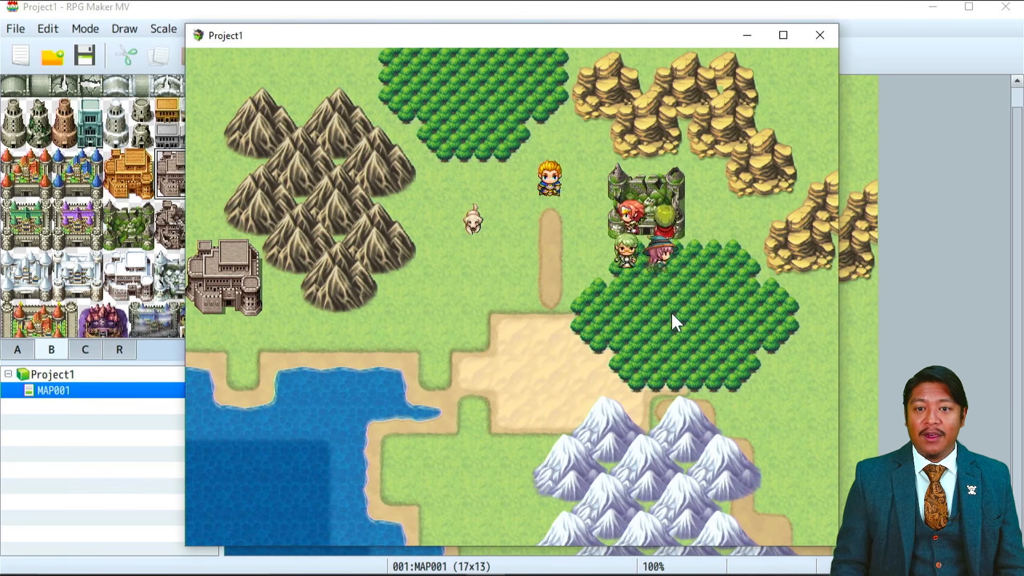
Test the east side of the castle ruins, then walk the party back west and around into the forest below.
key(Right)
key(Right)
key(Up)
key(Down)
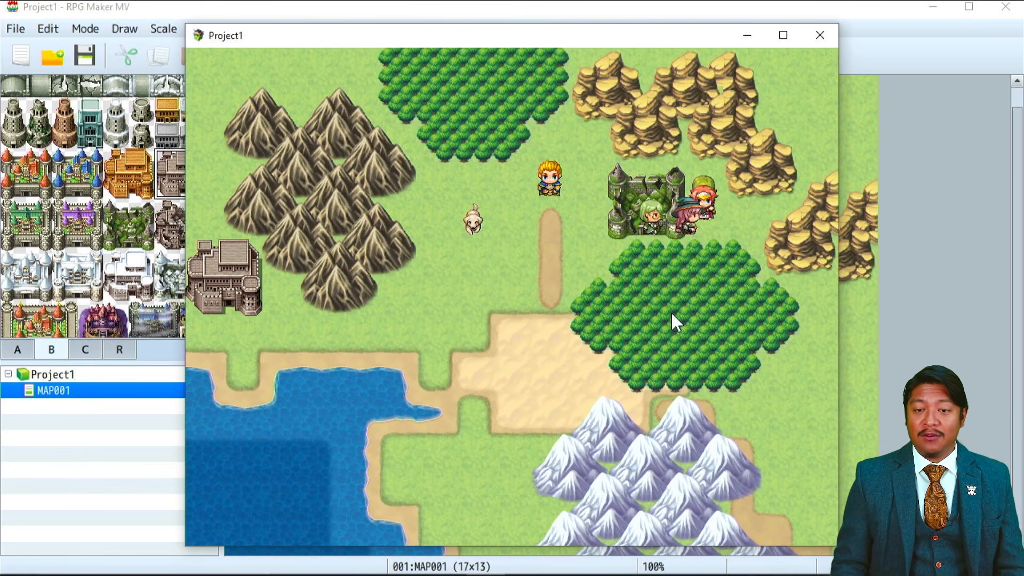
key(Left)
key(Left)
key(Left)
key(Down)
key(Down)
key(Right)
key(Up)
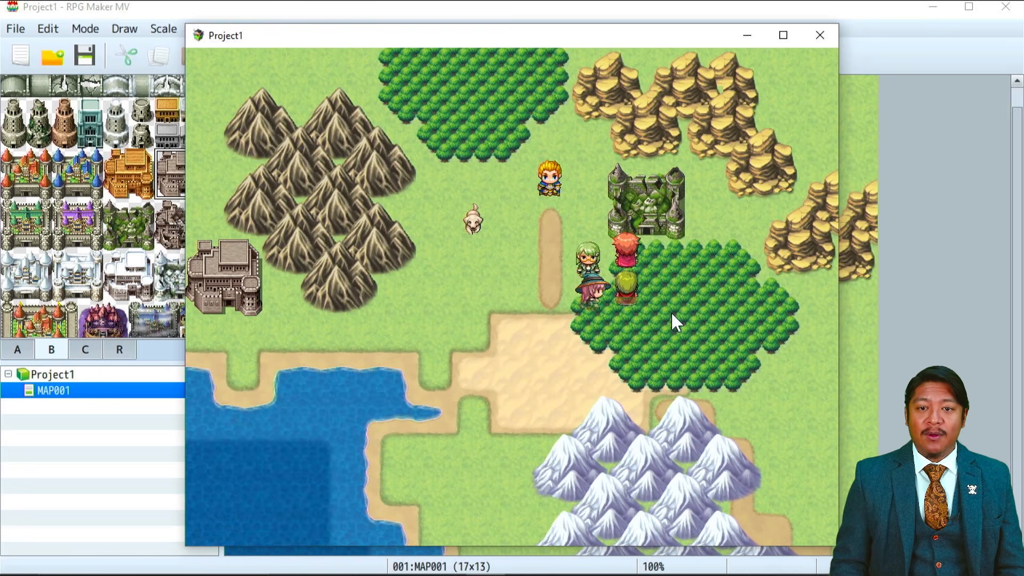
Walk the party east across the castle ruins' lower half and back west onto the dirt path.
key(Up)
key(Right)
key(Right)
key(Right)
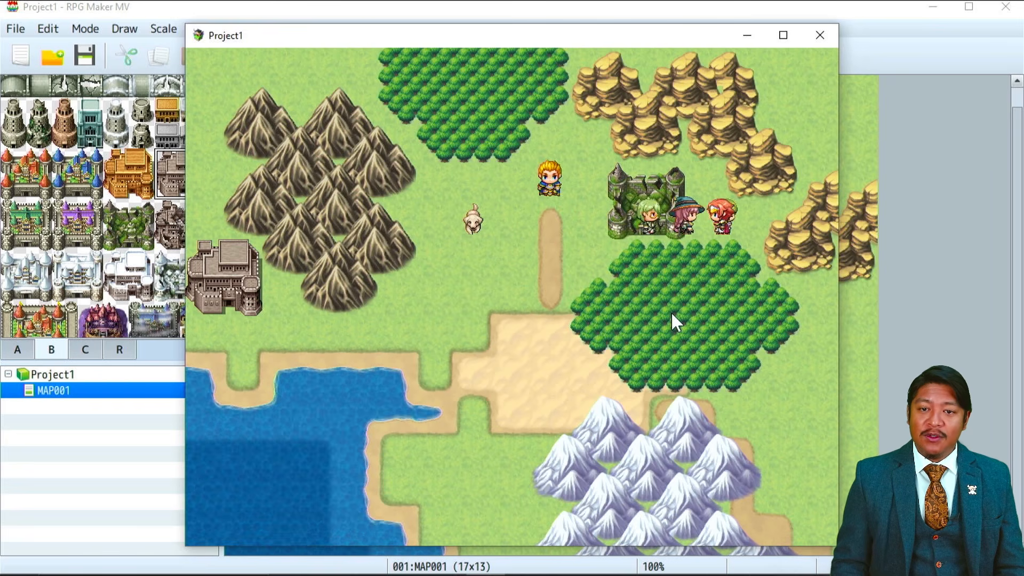
key(Left)
key(Left)
key(Left)
key(Left)
key(Down)
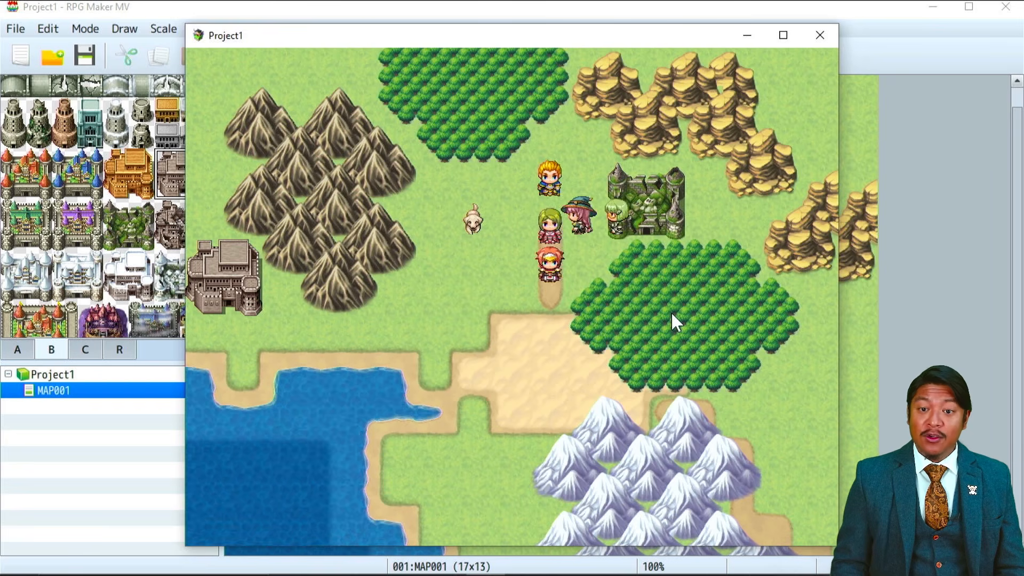
Lead the party from the dirt path through the forest's northwest corner and up onto the castle ruins.
key(Down)
key(Right)
key(Right)
key(Up)
key(Up)
key(Right)
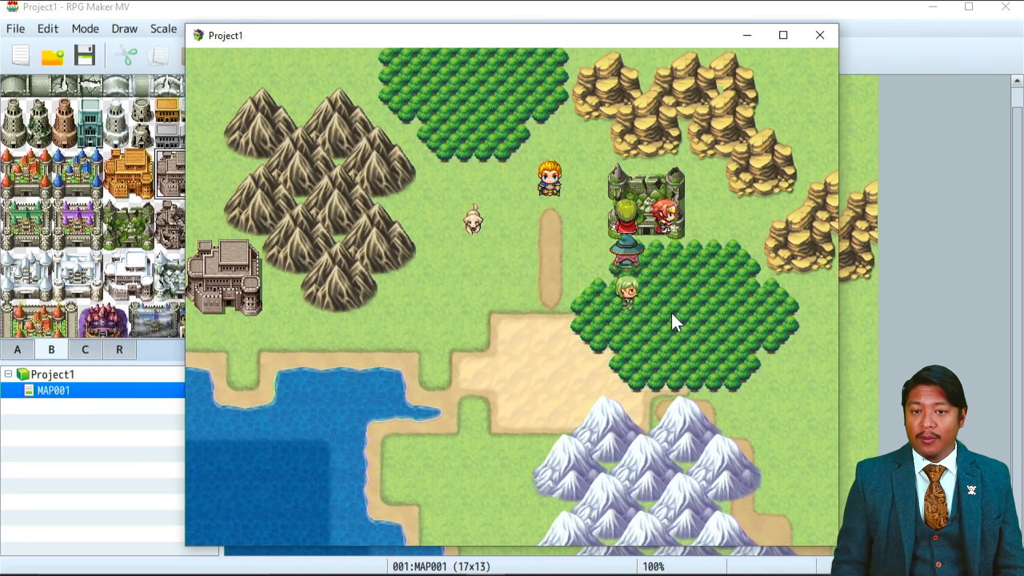
Walk the party from the castle ruins southwest across the grass to the east side of Fort B.
key(Left)
key(Left)
key(Left)
key(Down)
key(Down)
key(Left)
key(Left)
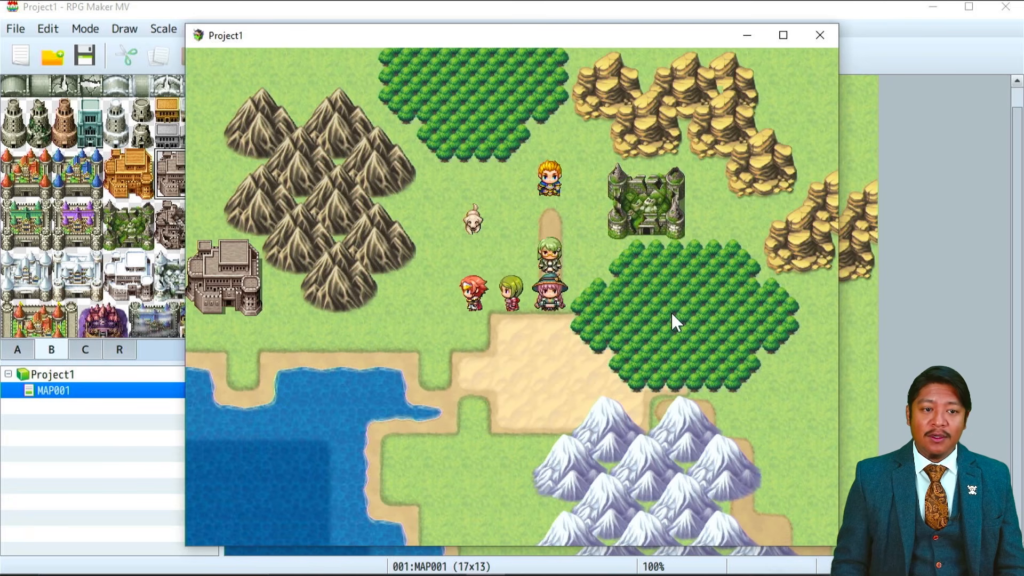
key(Left)
key(Down)
key(Left)
key(Left)
key(Left)
key(Left)
key(Up)
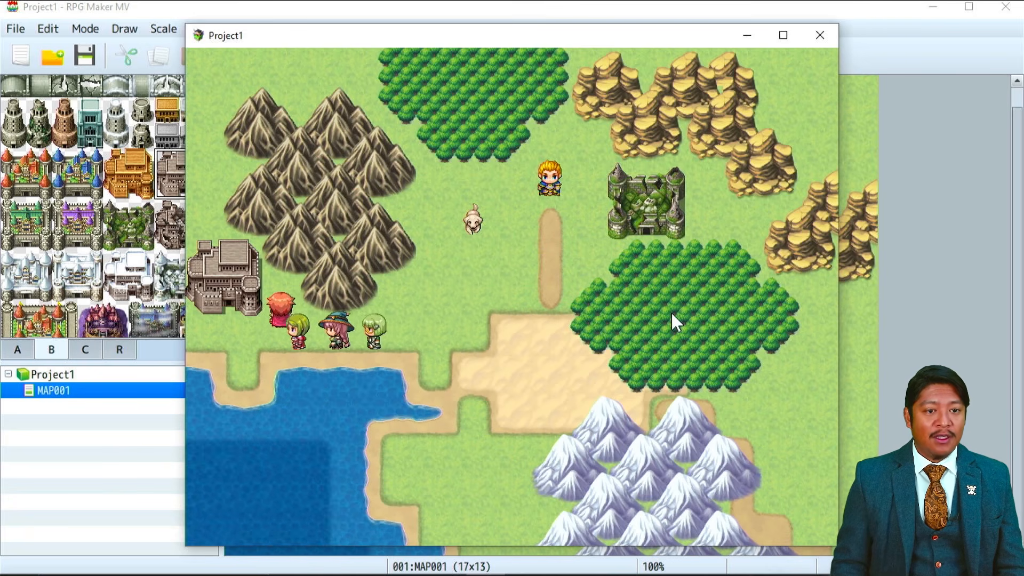
Walk the party back and forth across Fort B's lower half, testing whether its upper half blocks movement.
key(Left)
key(Left)
key(Right)
key(Up)
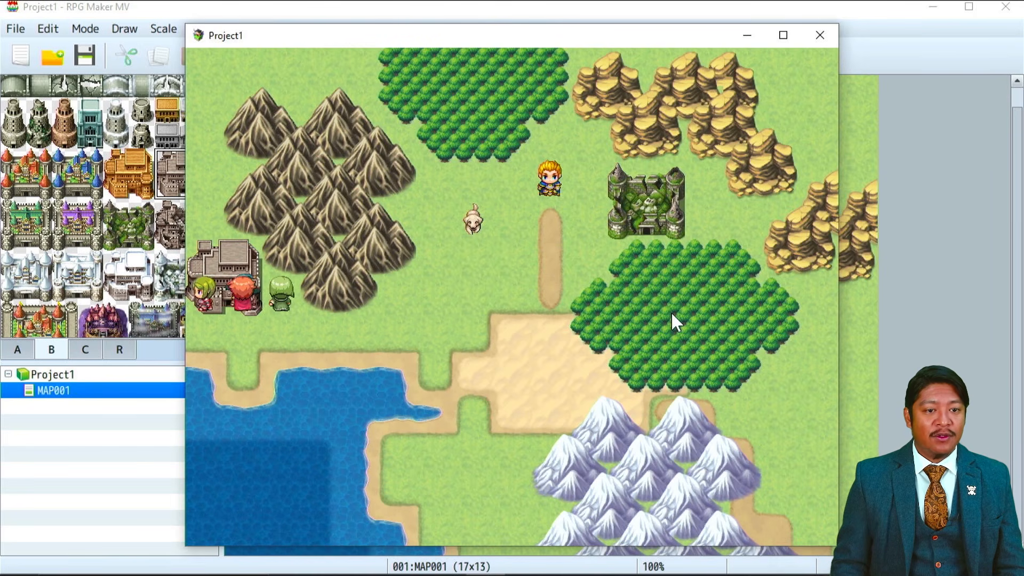
key(Right)
key(Left)
key(Down)
key(Left)
key(Up)
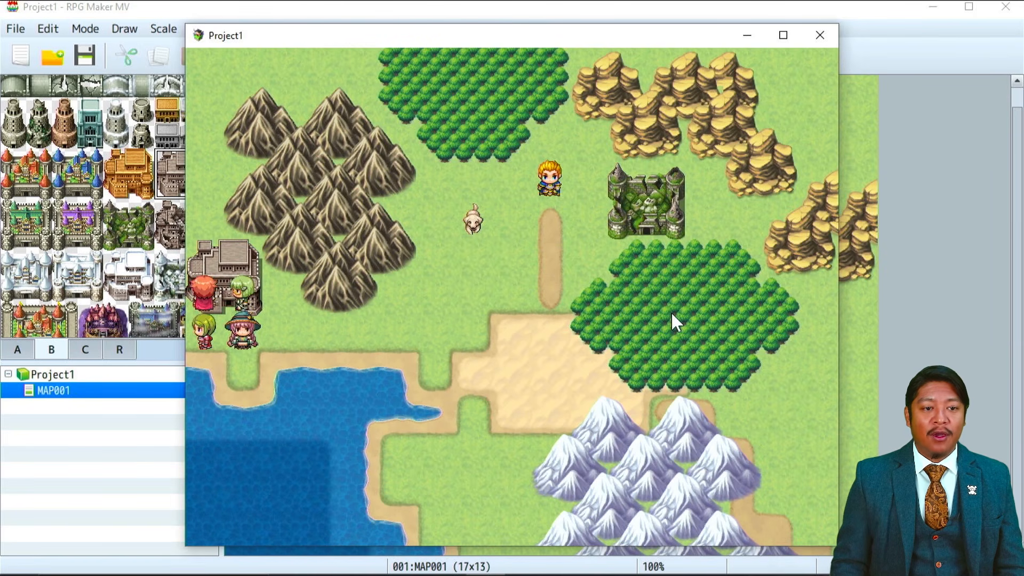
Walk the party off Fort B and east along the grass above the shore, and end the playtest.
key(Right)
key(Left)
key(Down)
key(Right)
key(Right)
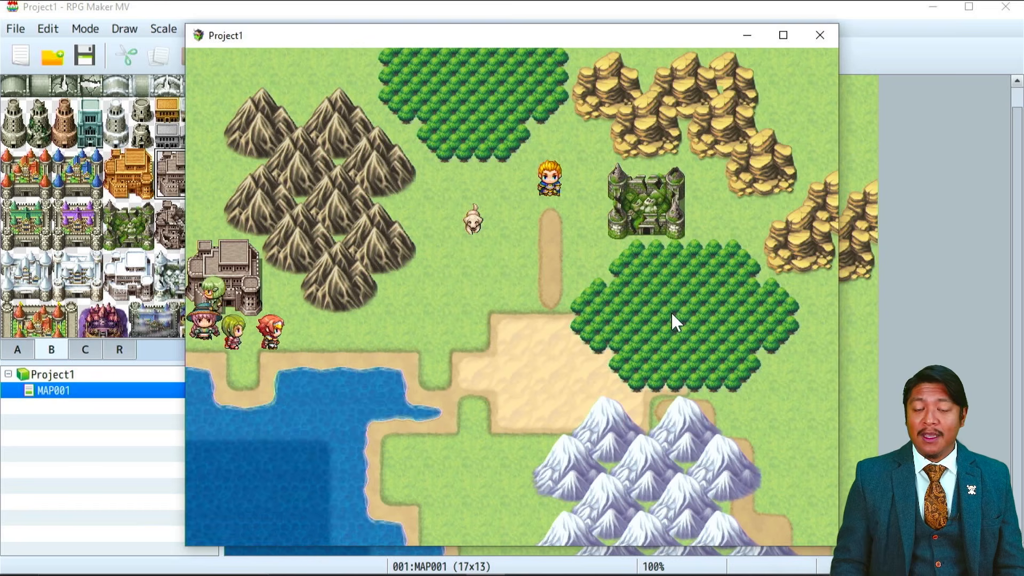
key(Right)
key(Right)
key(Right)
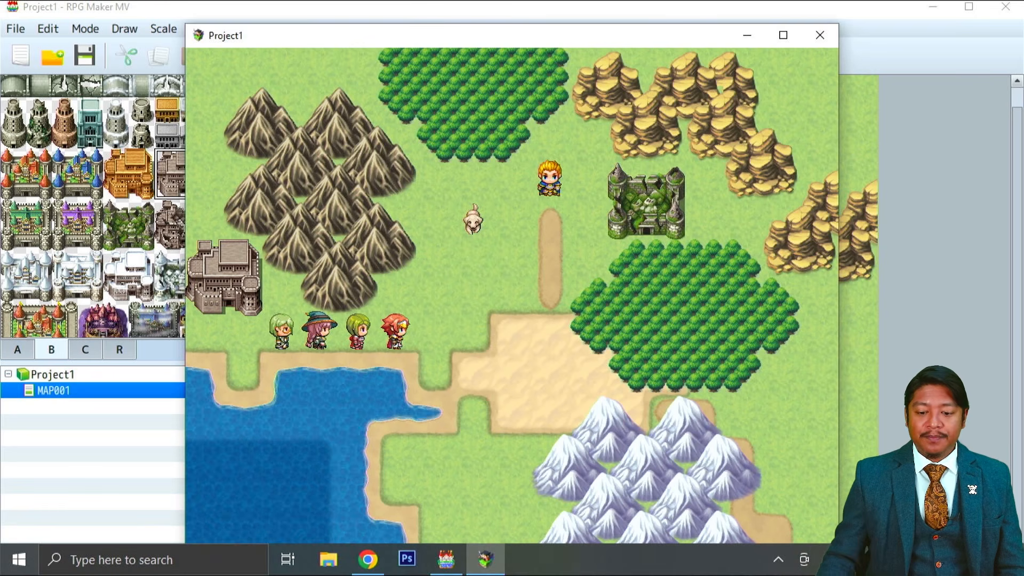
click(819, 36)
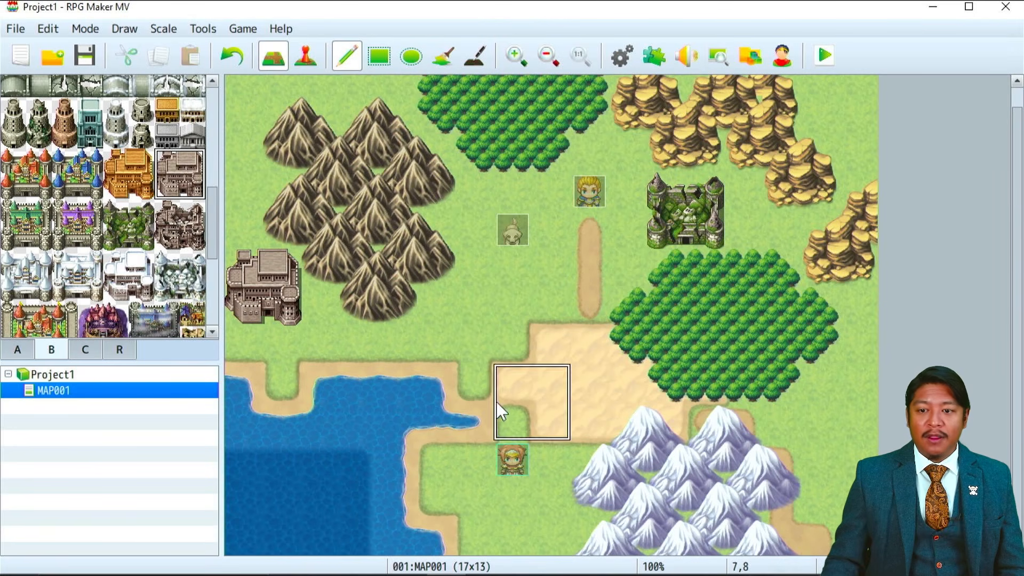
Open the properties of MAP001 and review its width, height and encounter steps settings.
right_click(45, 391)
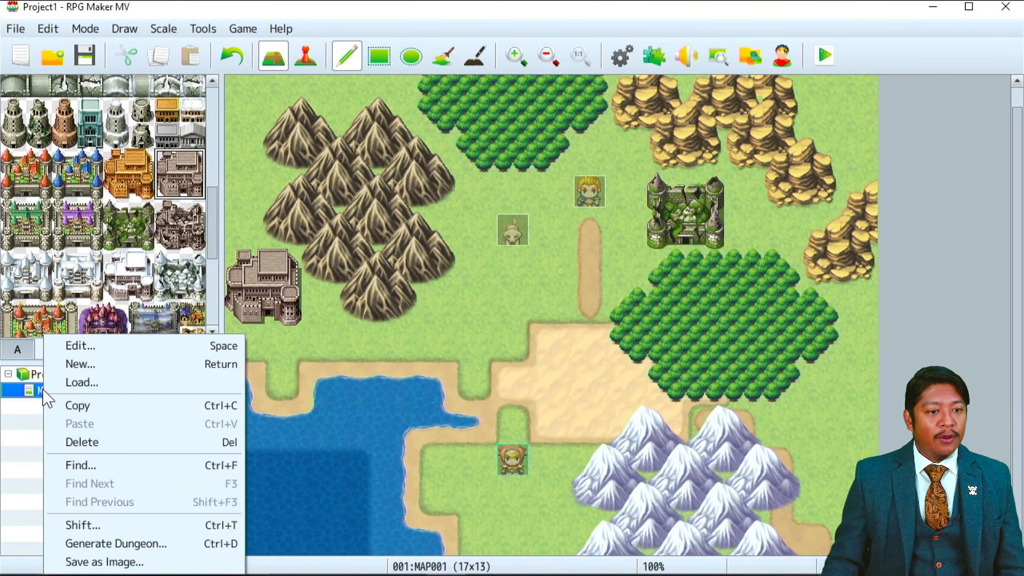
right_click(33, 391)
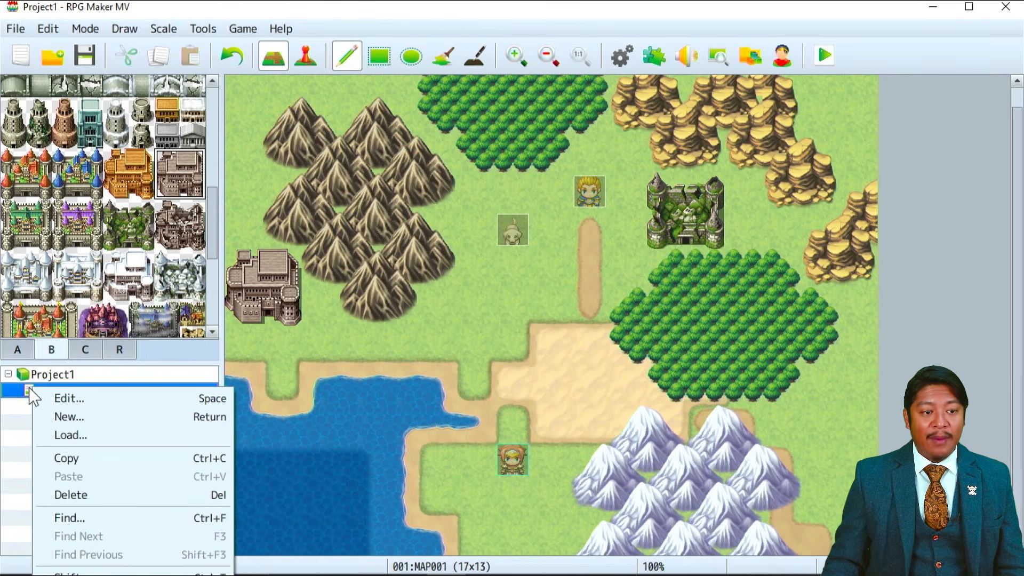
click(27, 388)
right_click(29, 396)
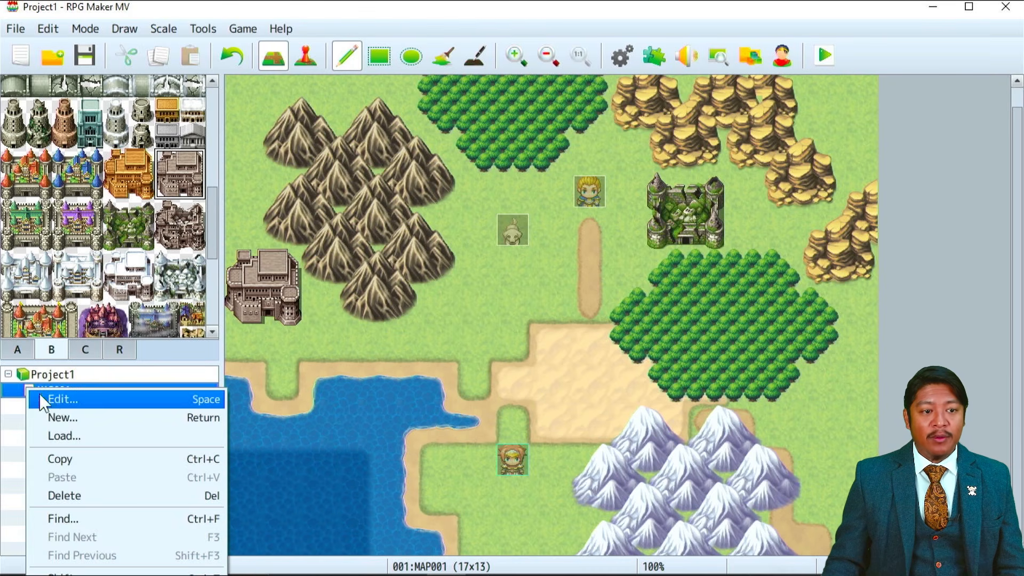
click(71, 400)
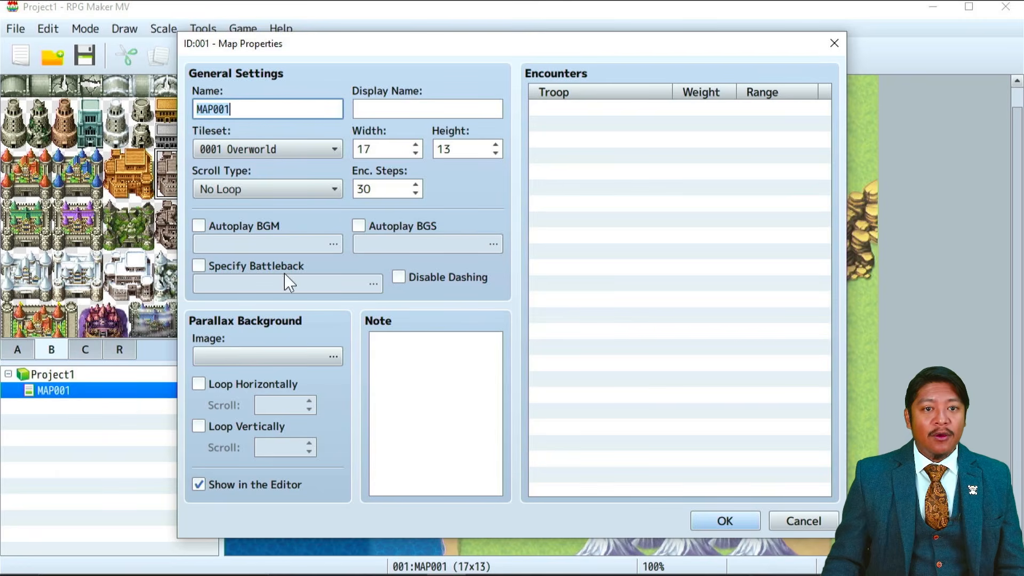
double_click(388, 153)
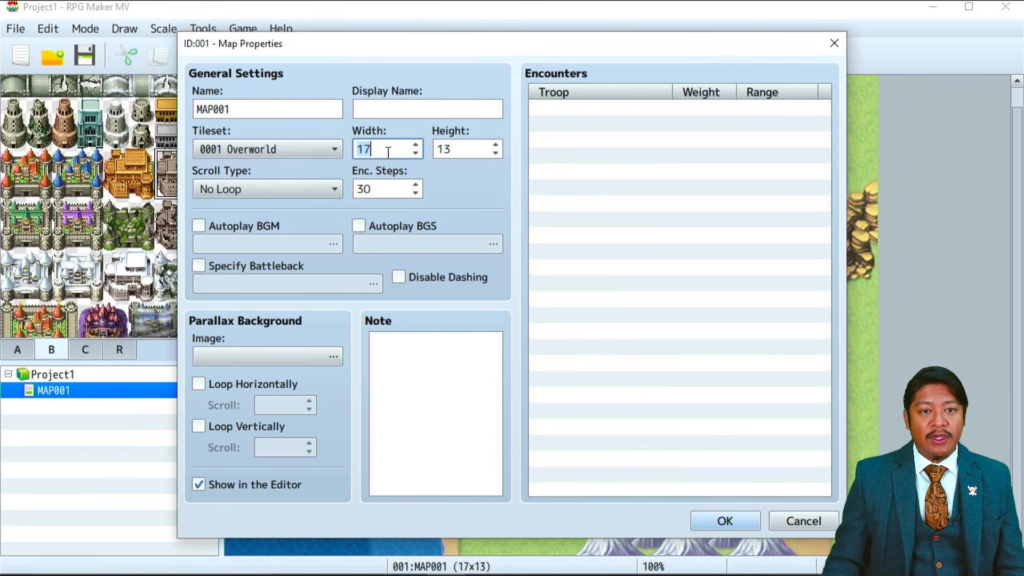
double_click(468, 148)
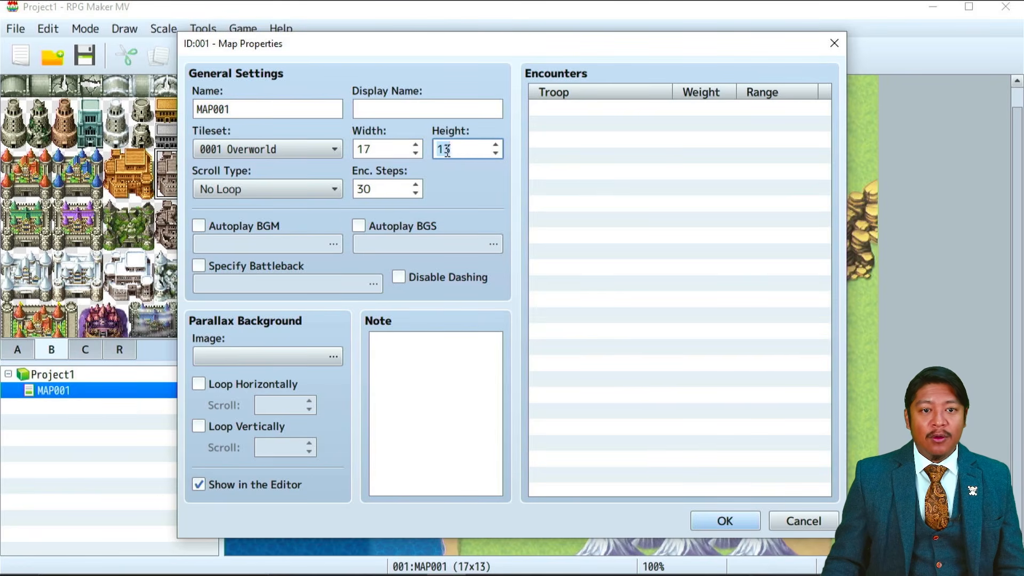
double_click(386, 189)
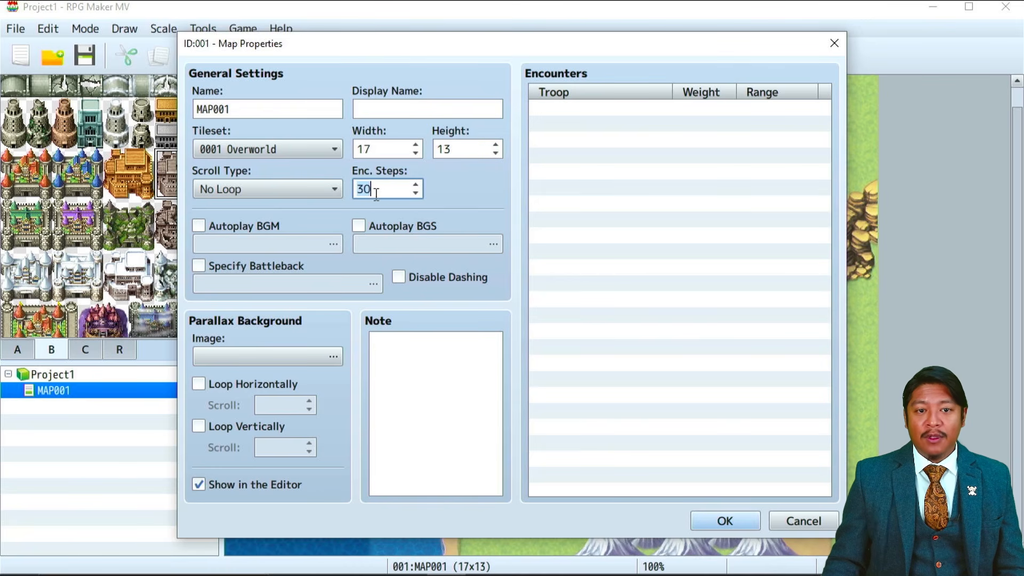
Add a Bat*2 encounter with weight 5 covering the entire map.
right_click(601, 112)
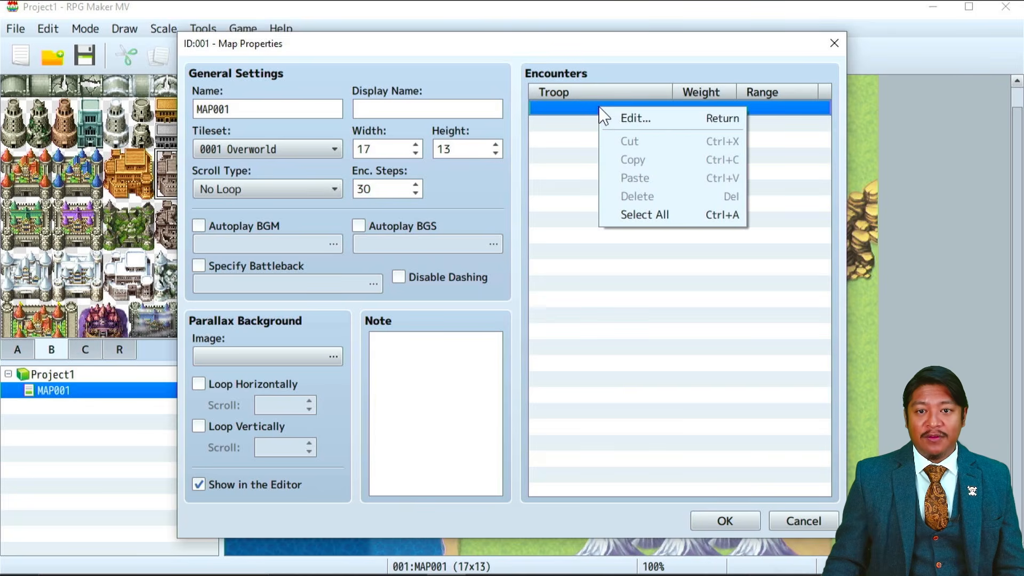
click(619, 120)
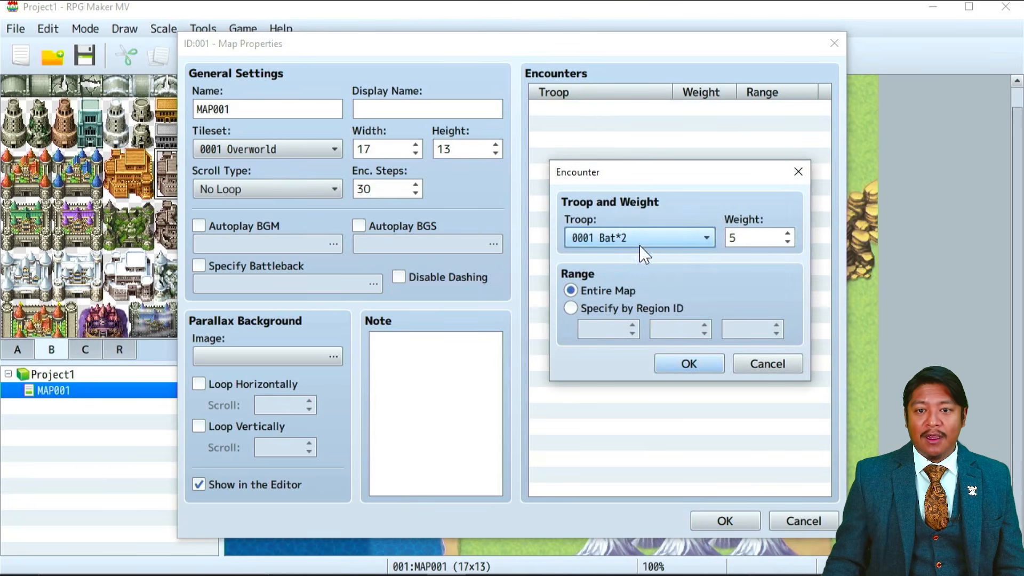
click(677, 360)
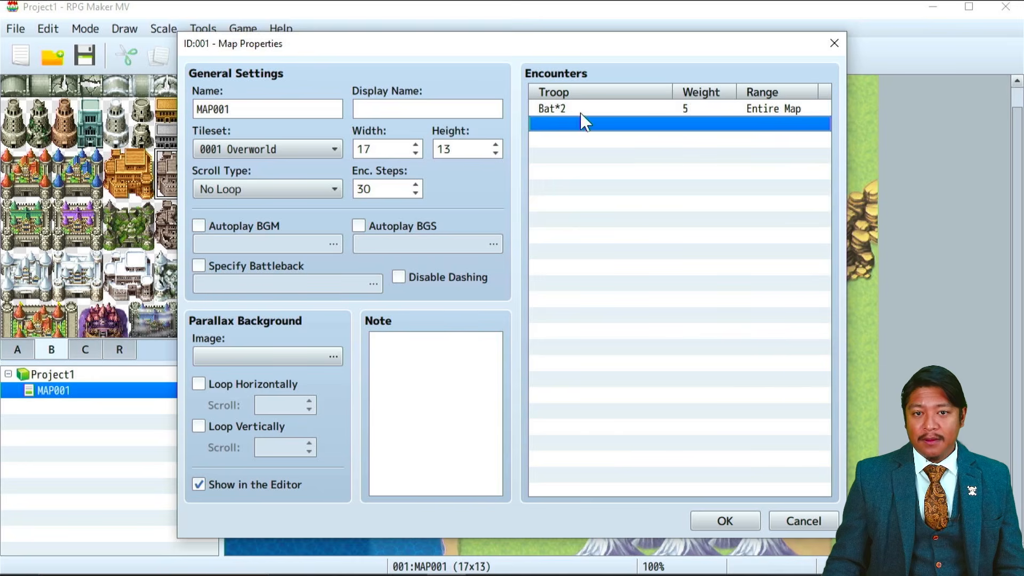
click(563, 109)
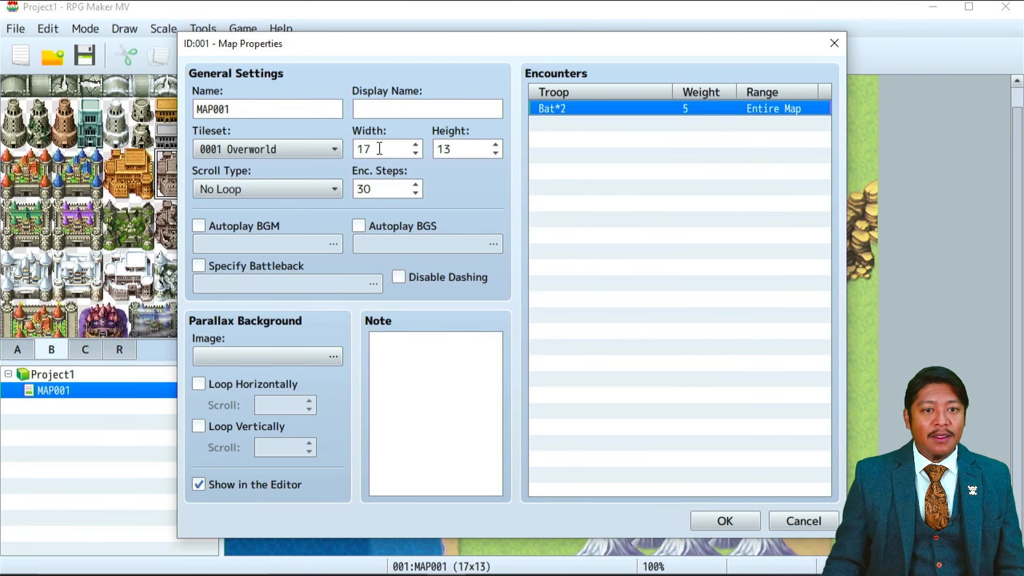
Resize the map to a width of 31 and a height of 24, and look over the added blank area.
double_click(412, 148)
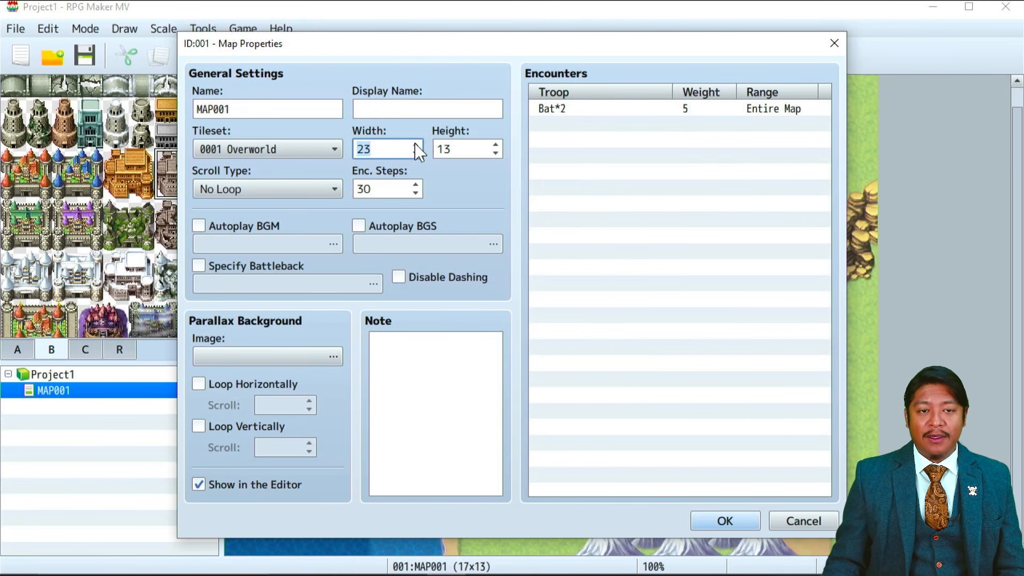
double_click(495, 144)
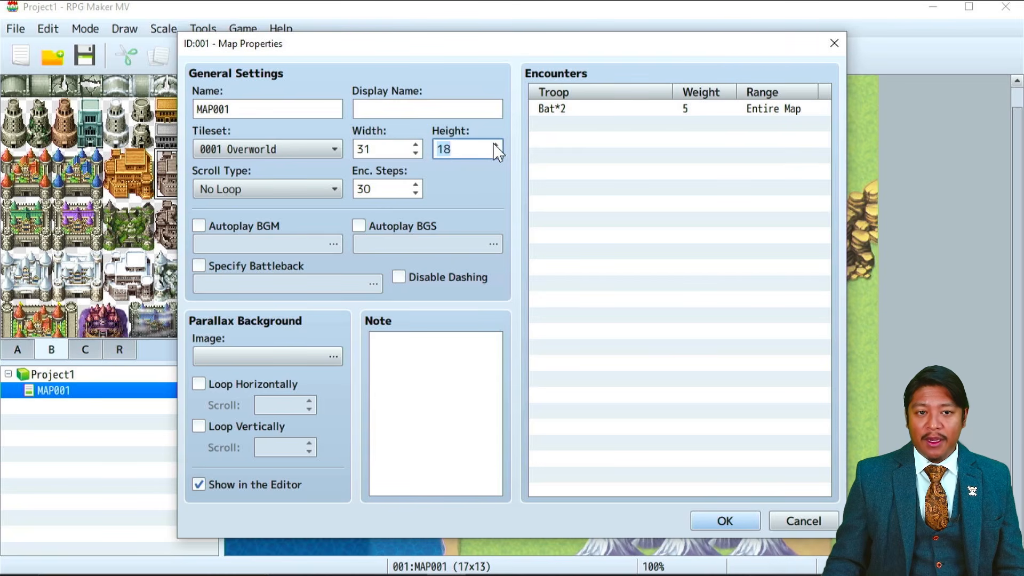
click(495, 145)
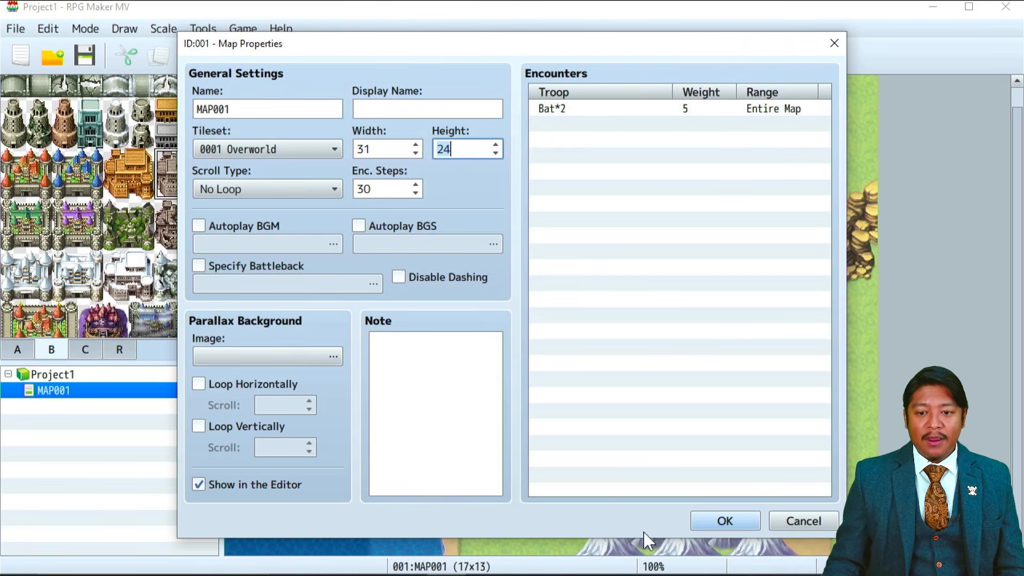
click(717, 521)
scroll(692, 325, down, 6)
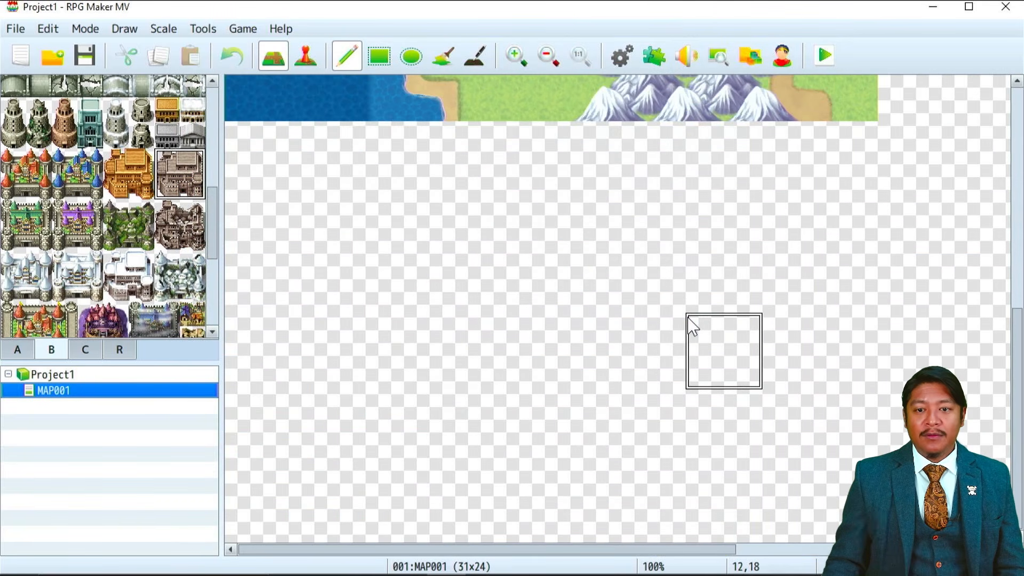
scroll(691, 325, up, 6)
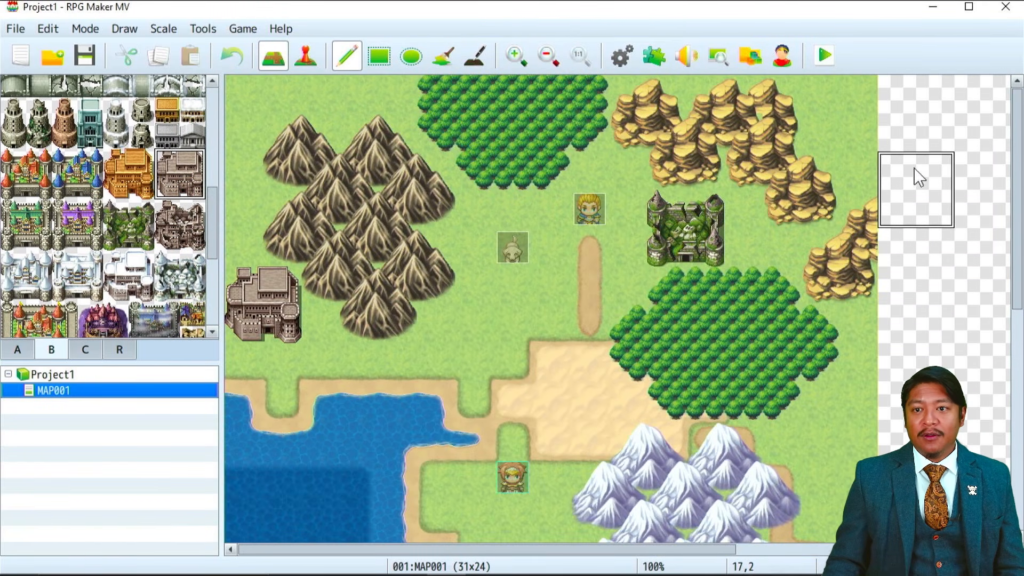
scroll(919, 163, down, 8)
scroll(919, 163, up, 3)
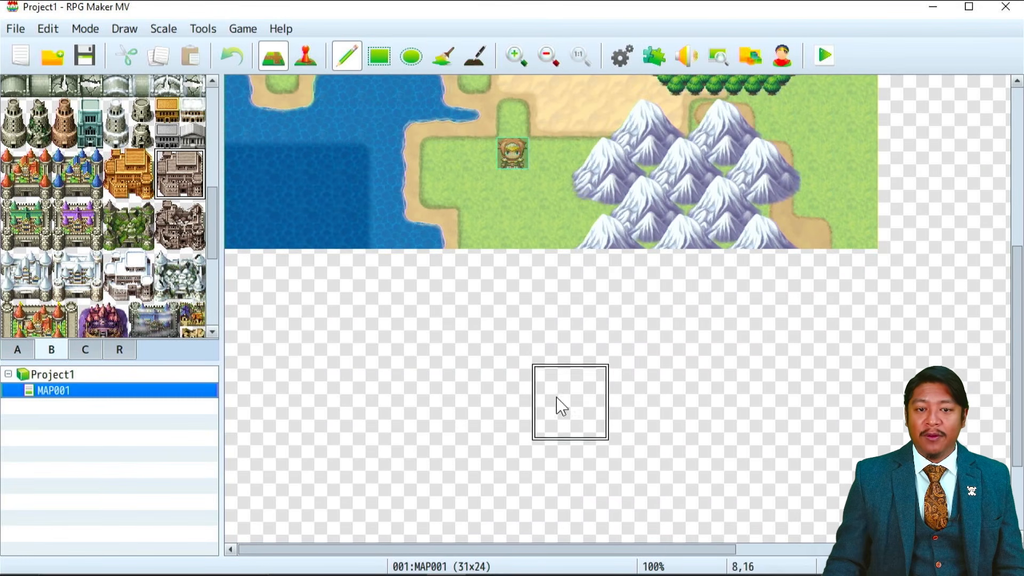
Flood-fill the map's blank area with the Grassland A (Dark) tile.
click(451, 61)
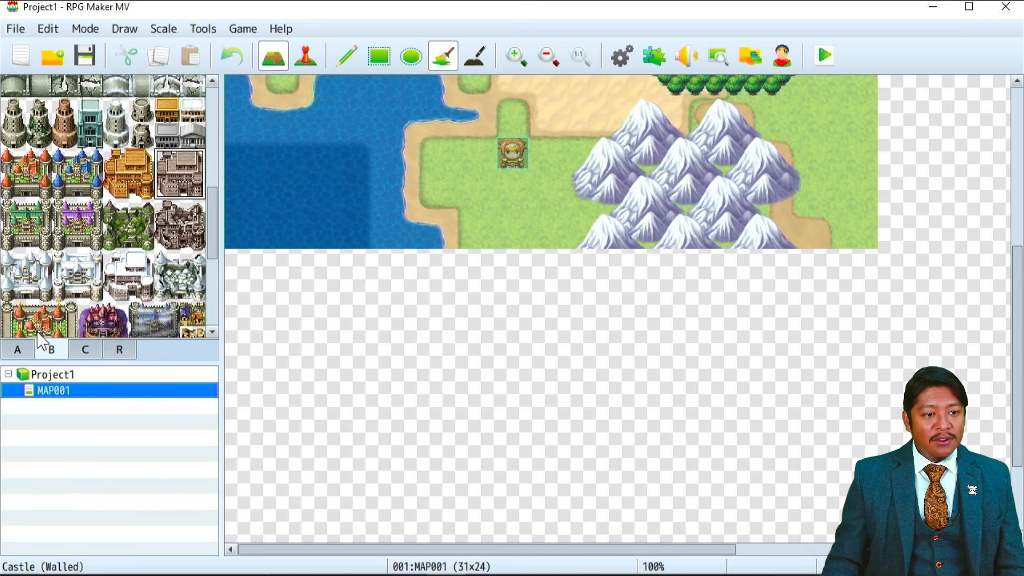
click(18, 351)
click(37, 140)
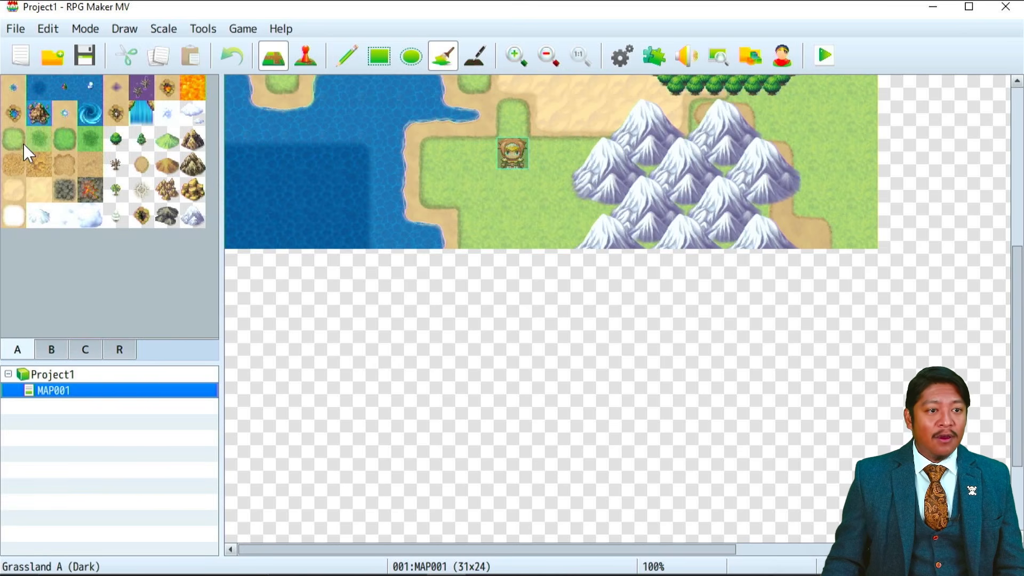
click(411, 423)
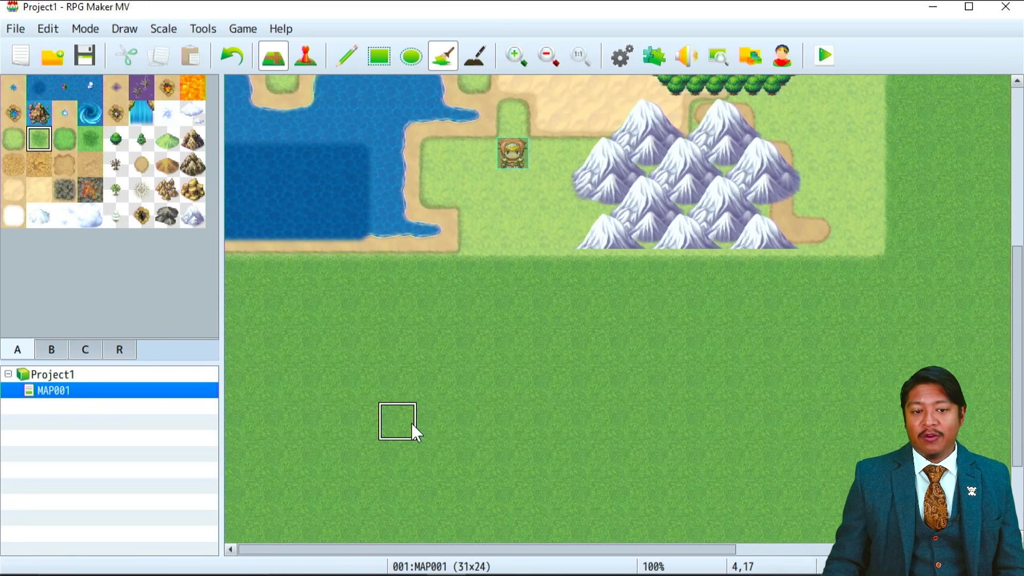
scroll(411, 424, up, 3)
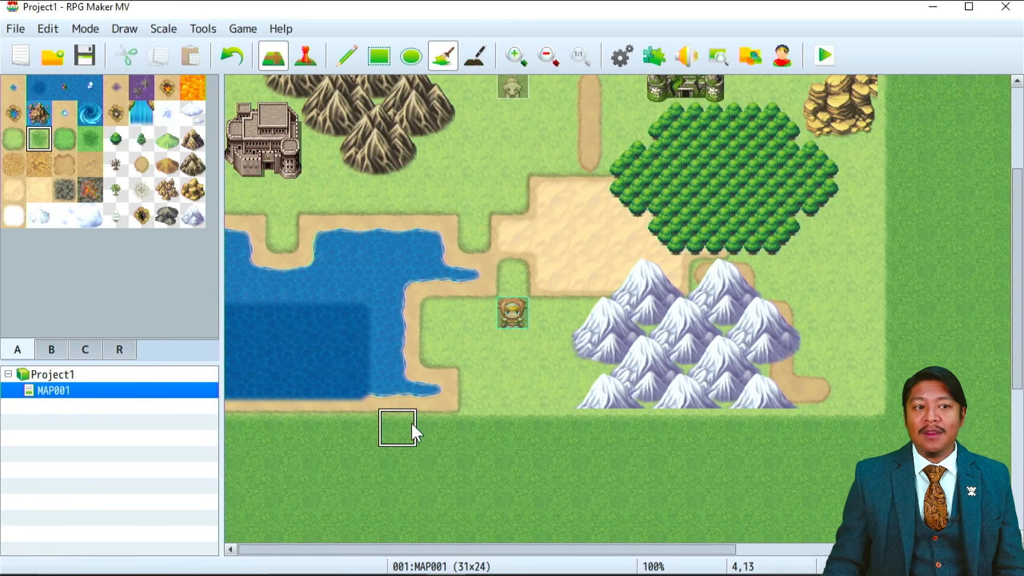
Flood-fill the dark grass area with the light green grassland tile that matches the original terrain.
click(13, 140)
click(498, 481)
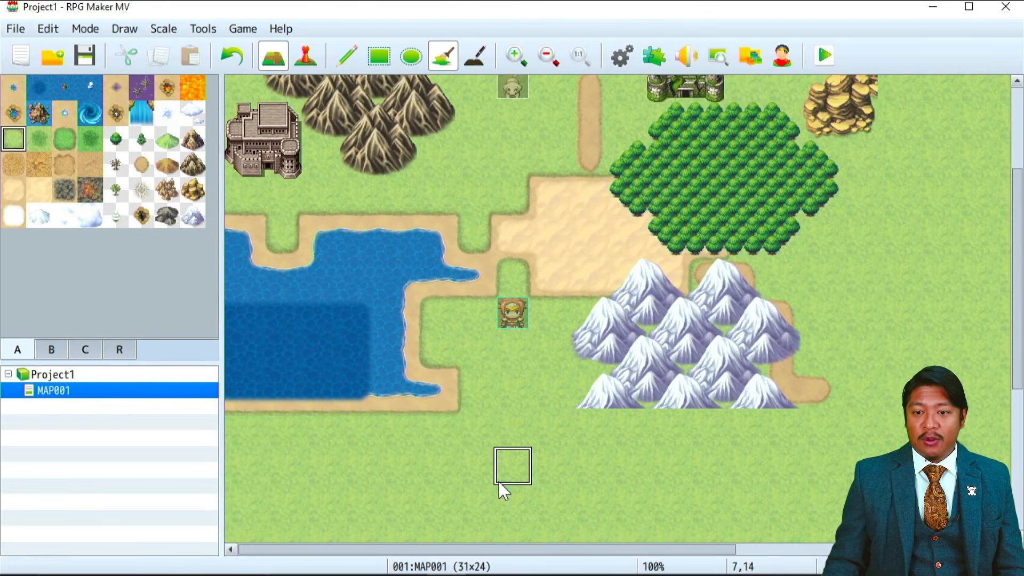
scroll(497, 482, up, 3)
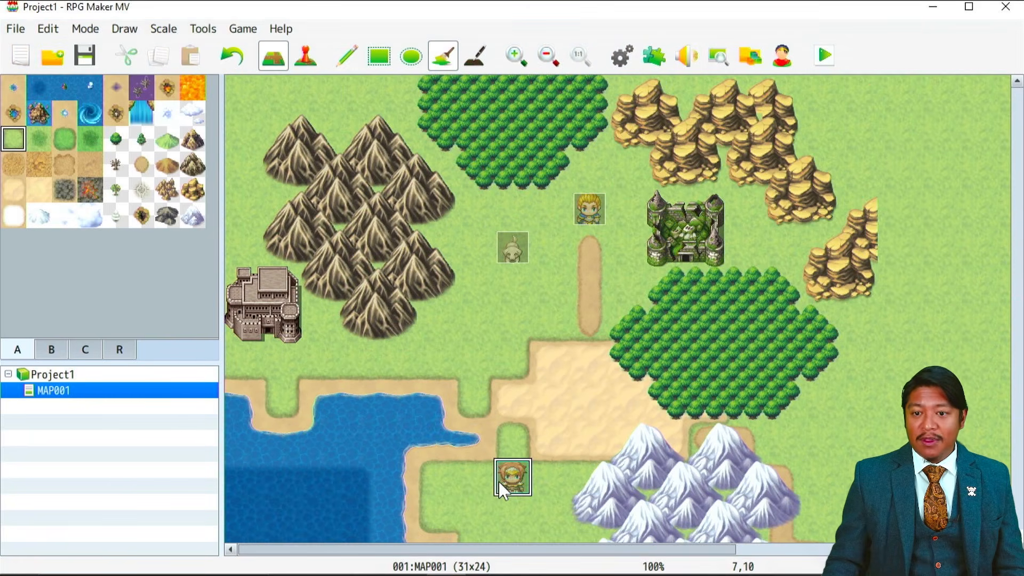
Pick the large green mountain tile from tileset C for the grassland south of the lake.
click(61, 356)
click(83, 356)
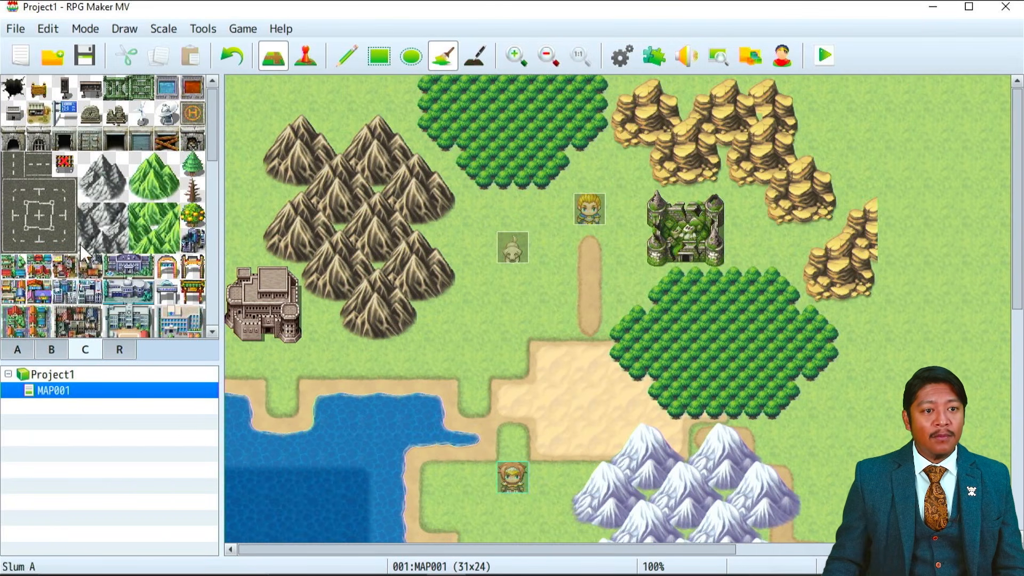
scroll(96, 235, down, 3)
scroll(101, 230, up, 3)
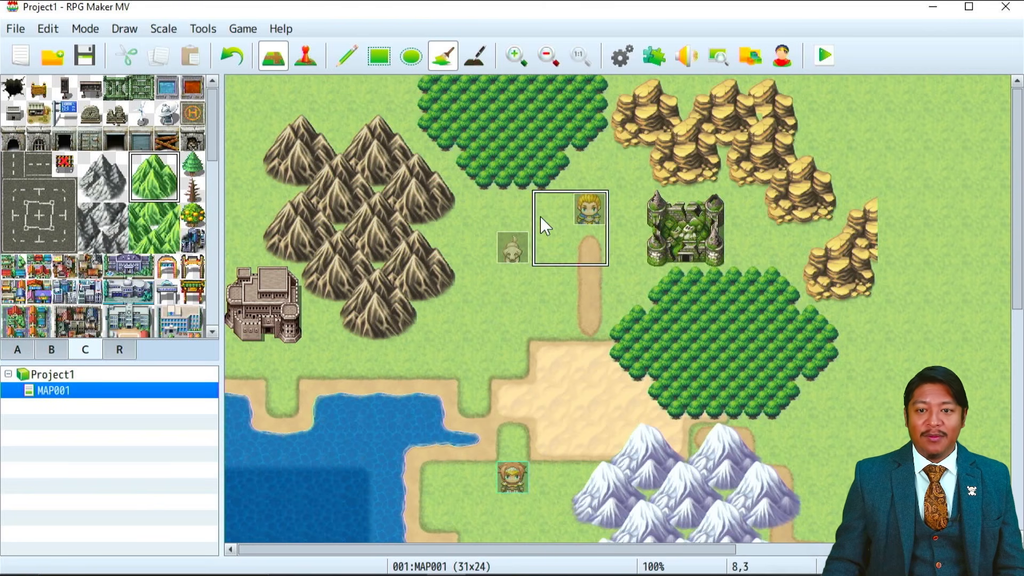
scroll(539, 217, down, 5)
scroll(541, 219, down, 4)
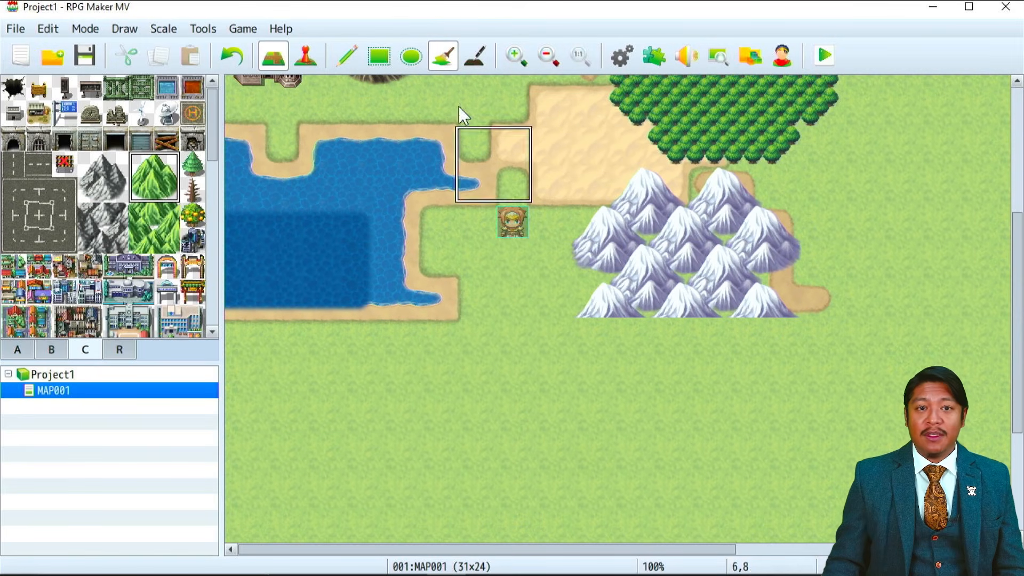
Try flood-filling the open grassland with green mountains, and undo the fill.
click(557, 432)
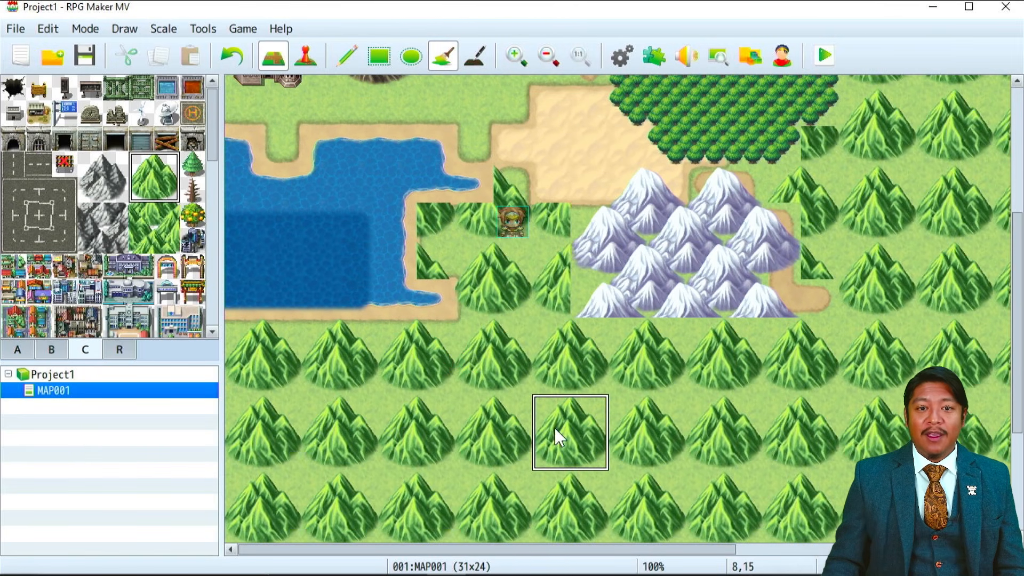
scroll(556, 431, down, 5)
key(ctrl+z)
scroll(554, 427, up, 10)
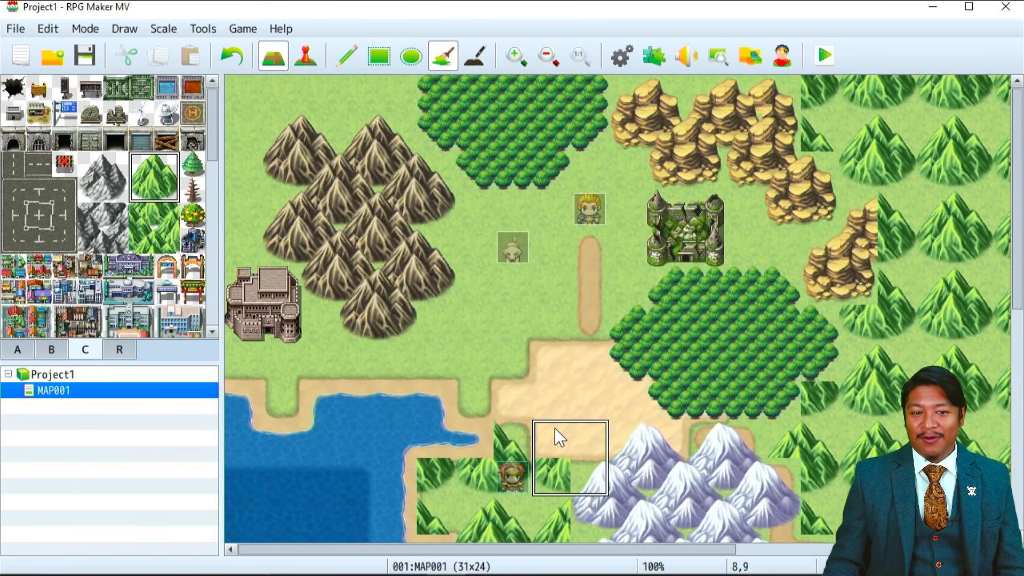
click(231, 55)
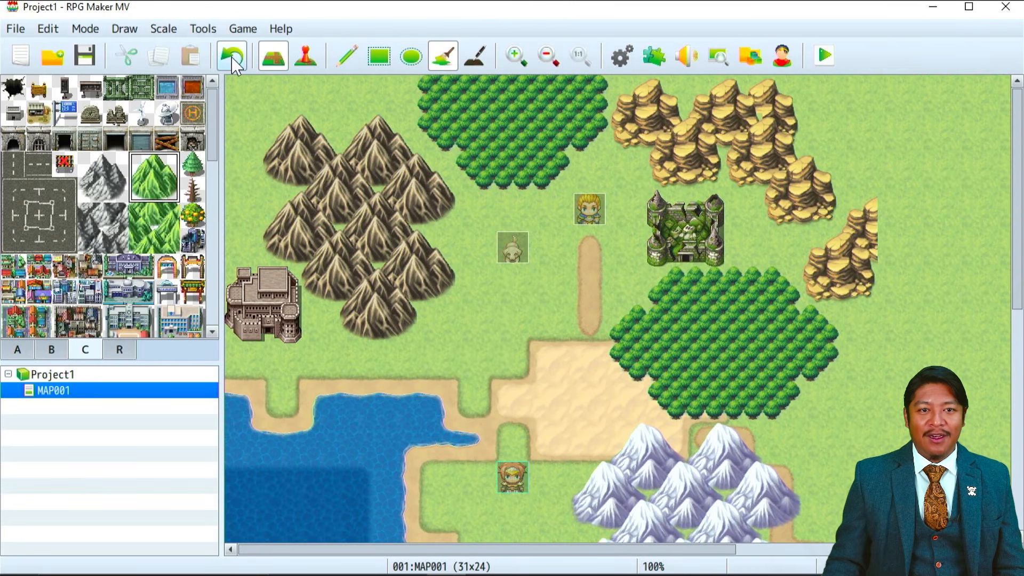
Draw three green mountains side by side with the pencil on the grassland south of the snowy mountains.
click(346, 56)
scroll(637, 272, down, 10)
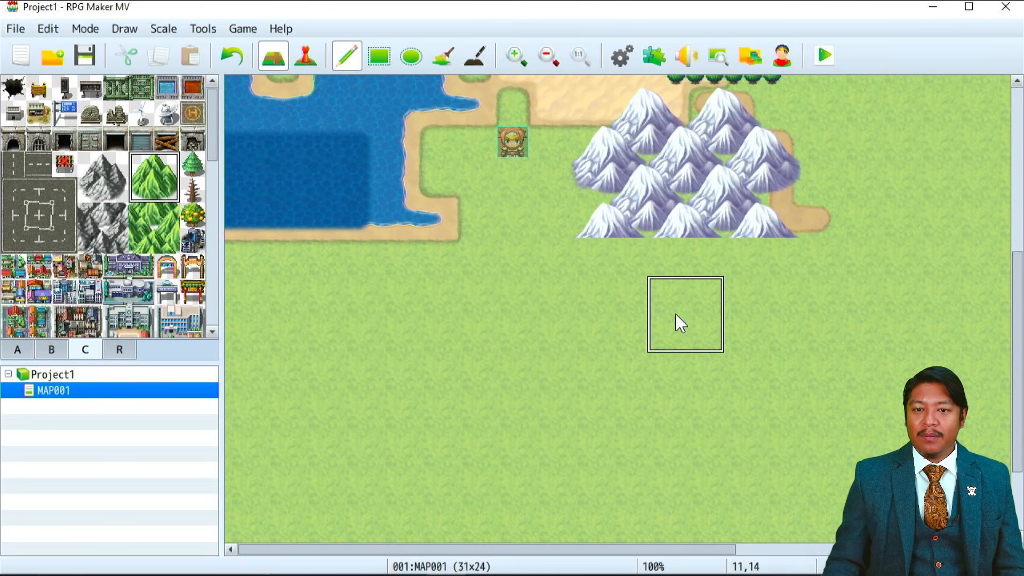
click(688, 351)
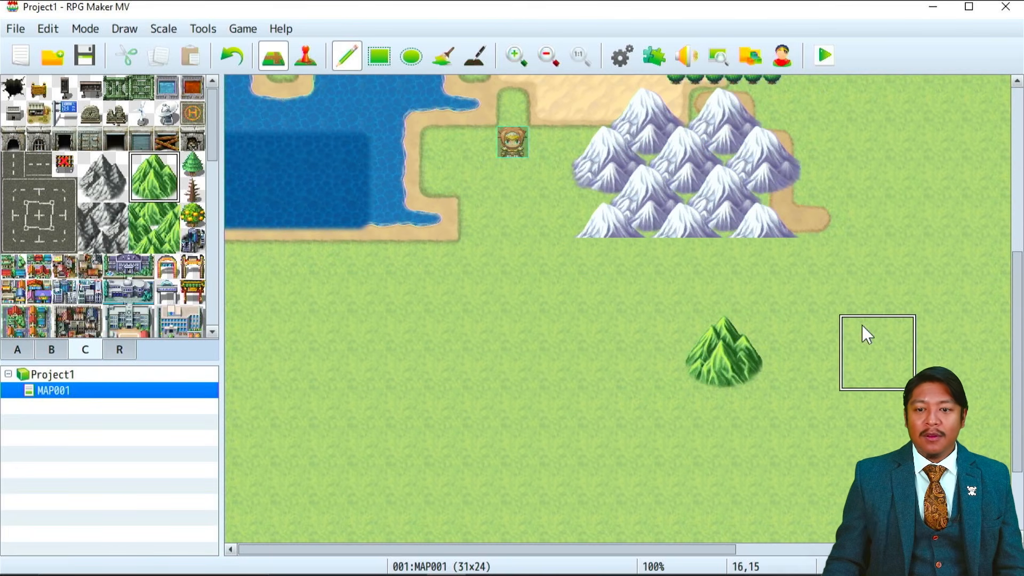
click(787, 345)
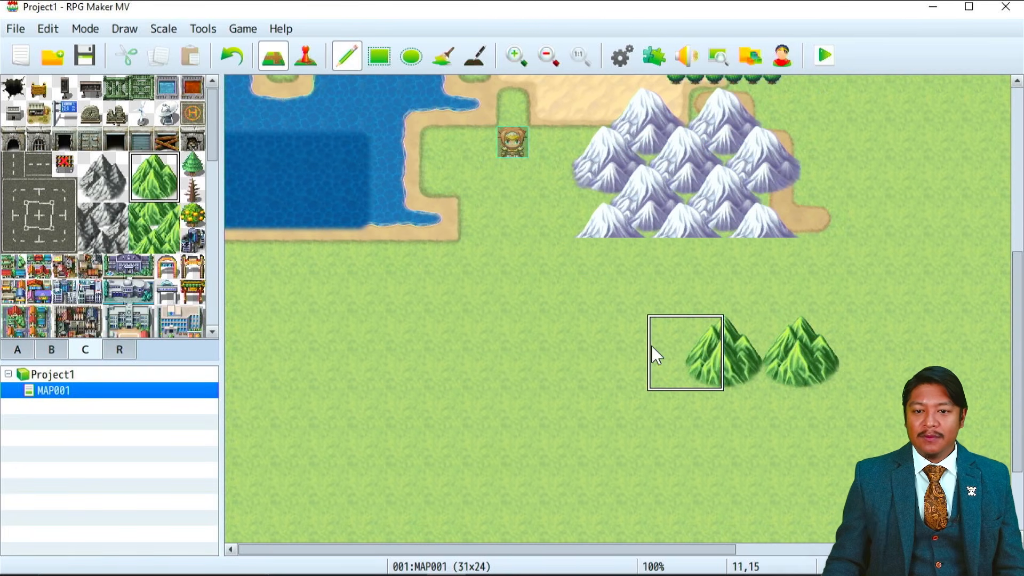
click(624, 348)
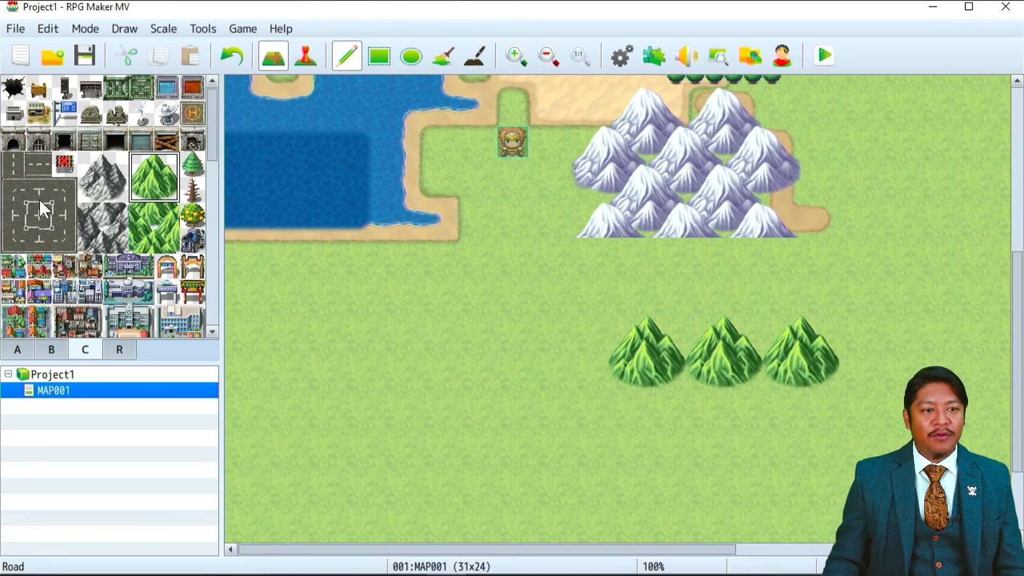
Pick the Dome building from tileset C and place it just west of the row of green mountains.
scroll(46, 208, down, 4)
scroll(82, 252, down, 5)
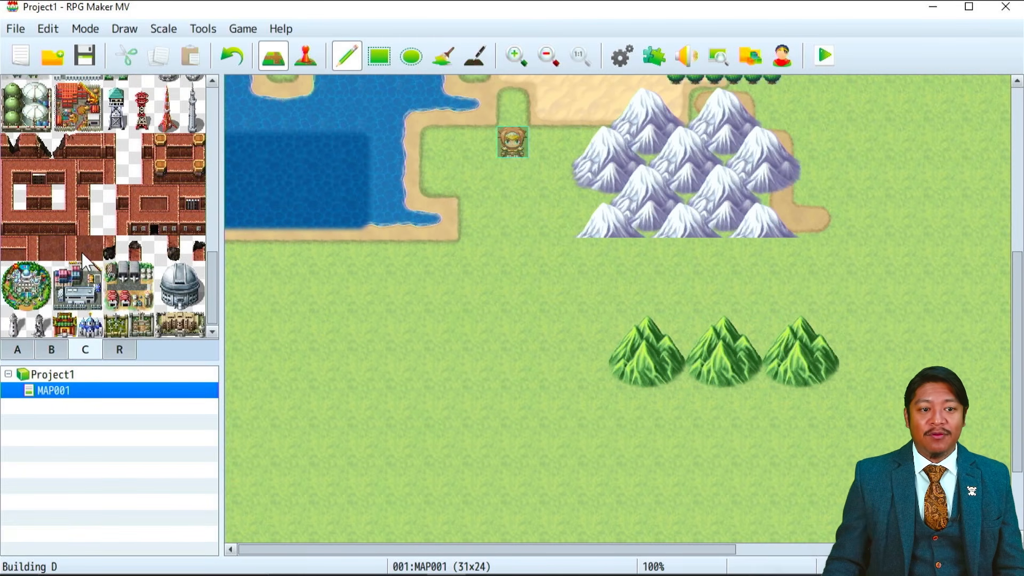
drag(176, 278, 187, 294)
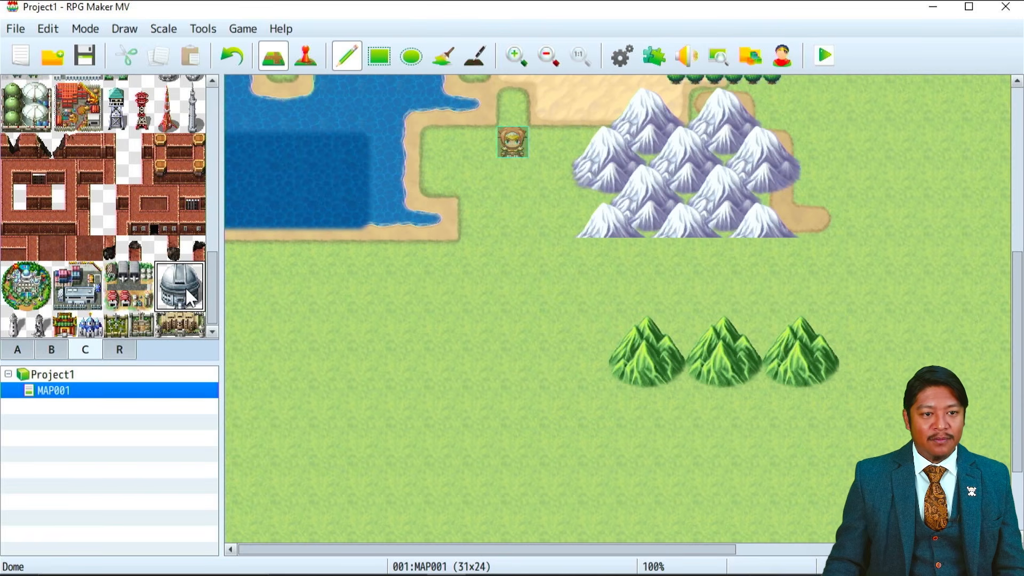
click(544, 371)
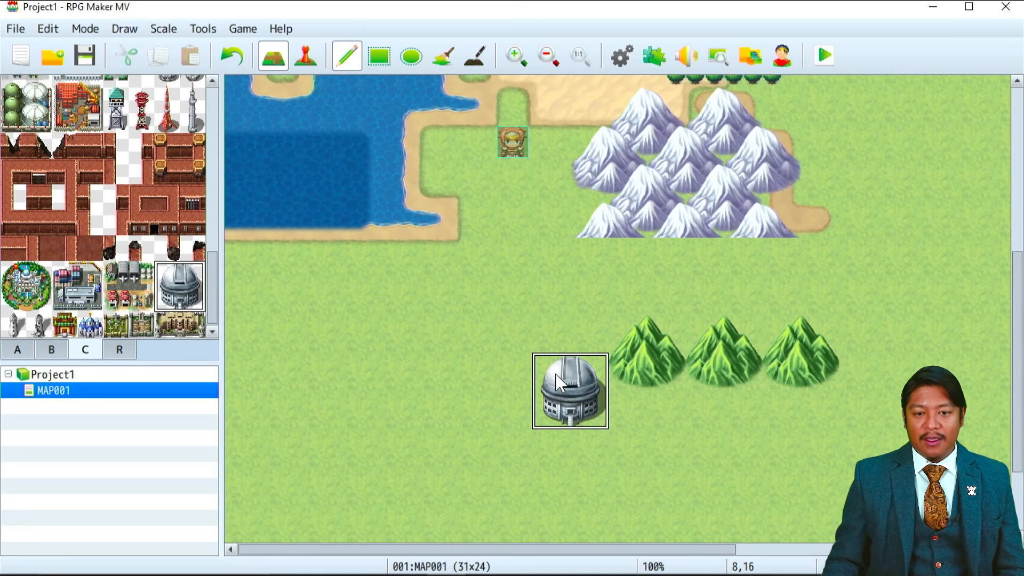
scroll(556, 374, down, 2)
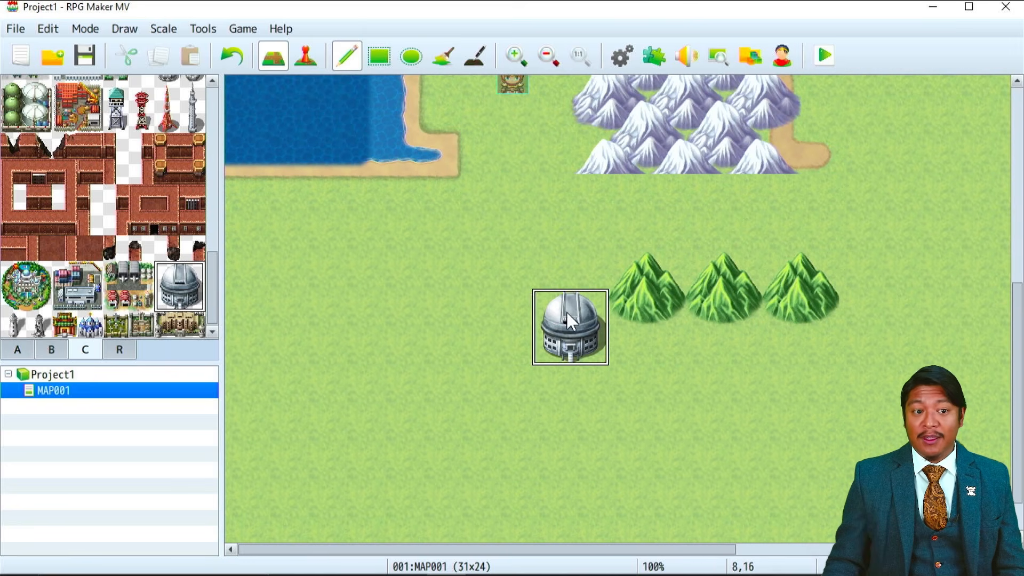
Draw a dirt road with the tileset A road tile from the map's west edge along the lake's north shore to the desert.
scroll(673, 321, up, 9)
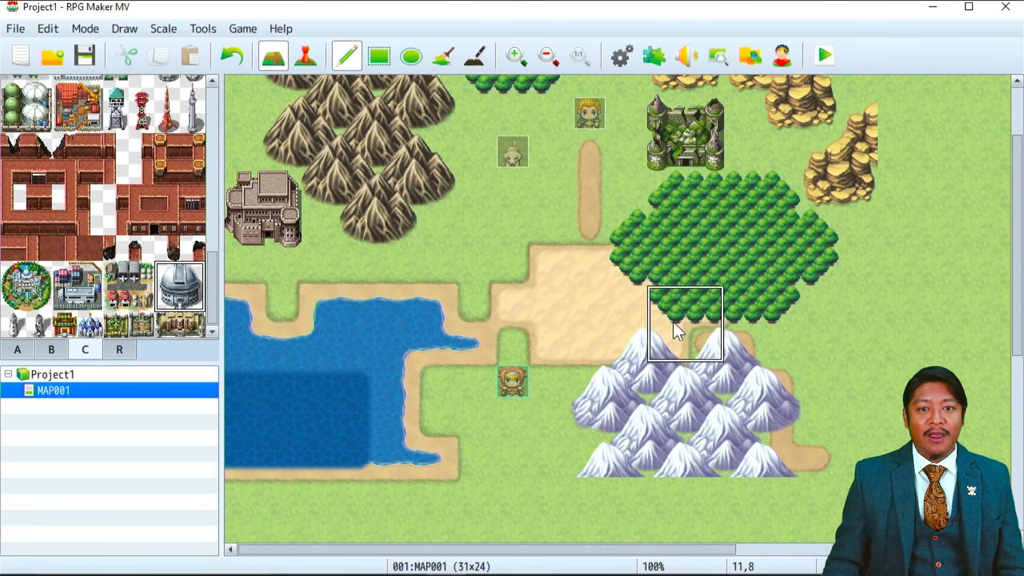
click(47, 351)
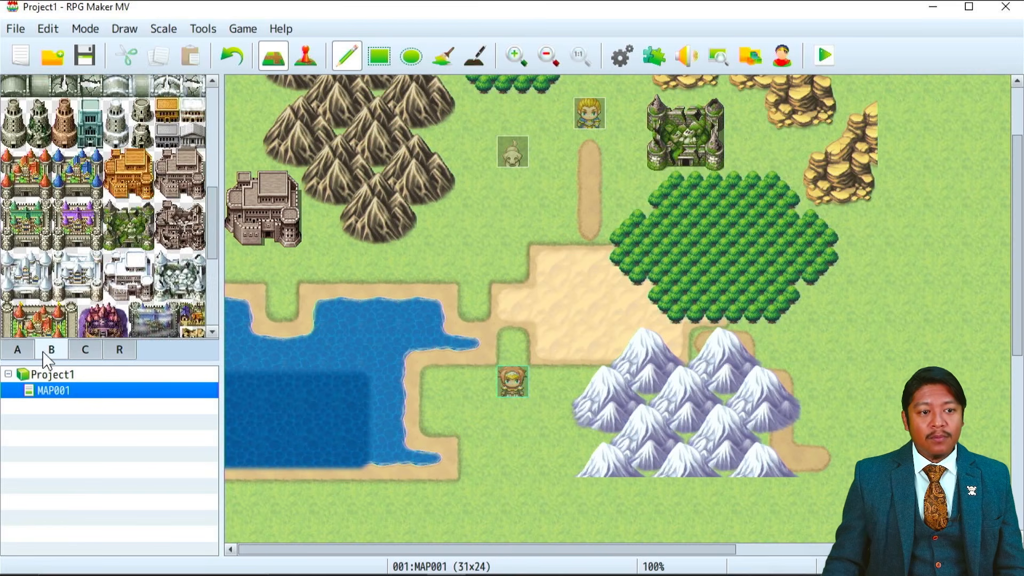
click(28, 353)
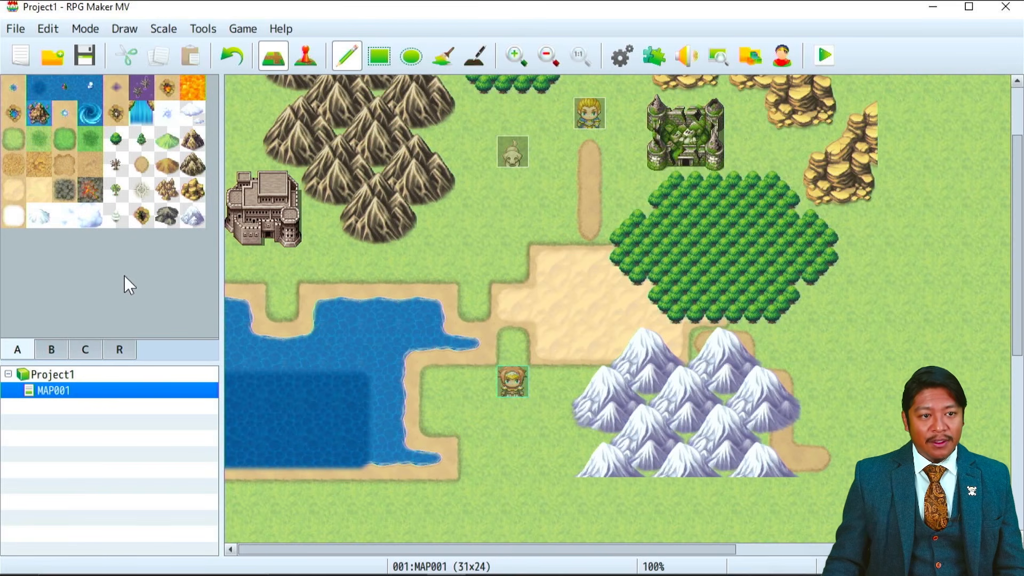
click(141, 165)
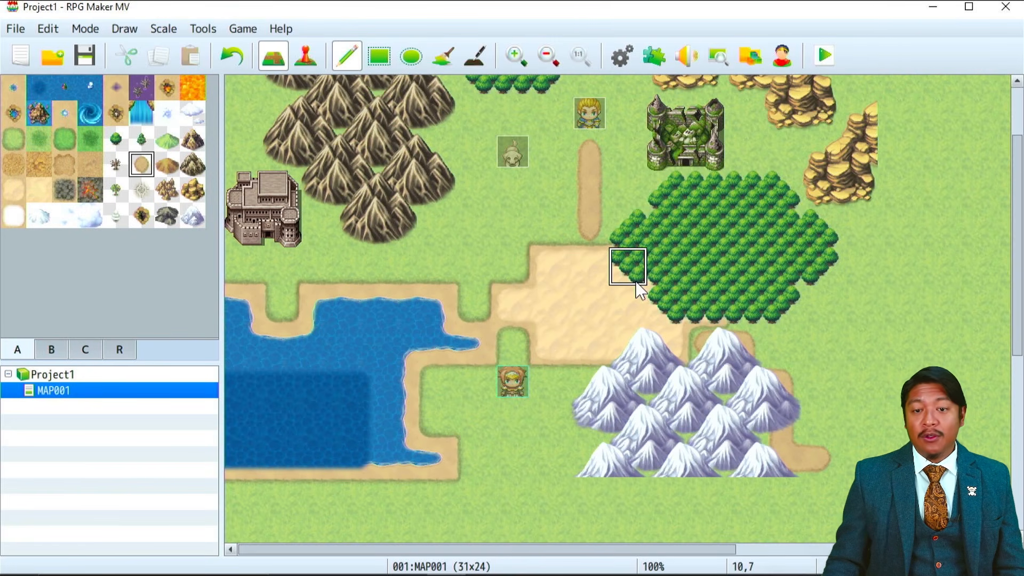
scroll(637, 274, down, 1)
scroll(638, 290, up, 4)
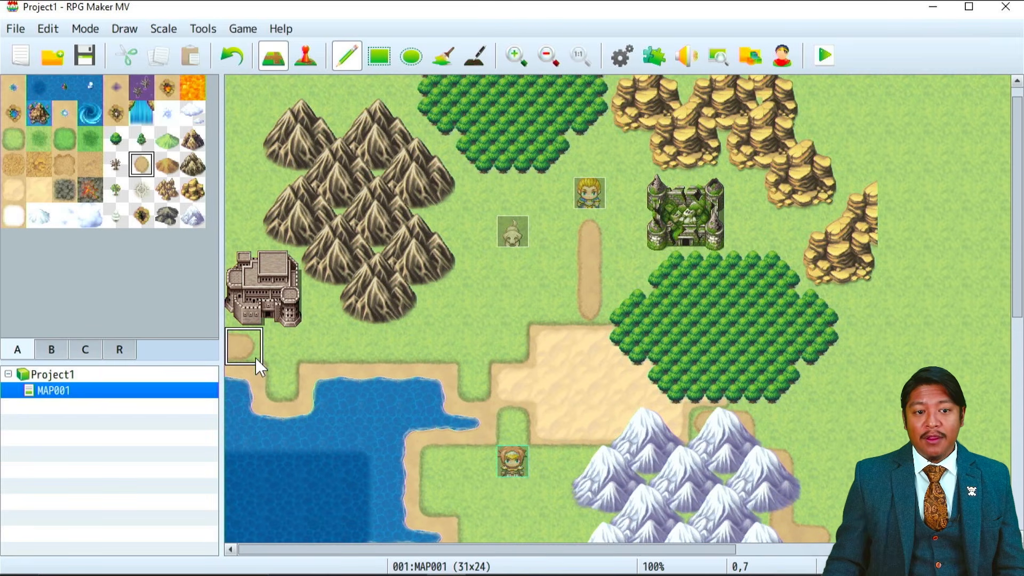
drag(255, 357, 435, 360)
drag(511, 351, 559, 356)
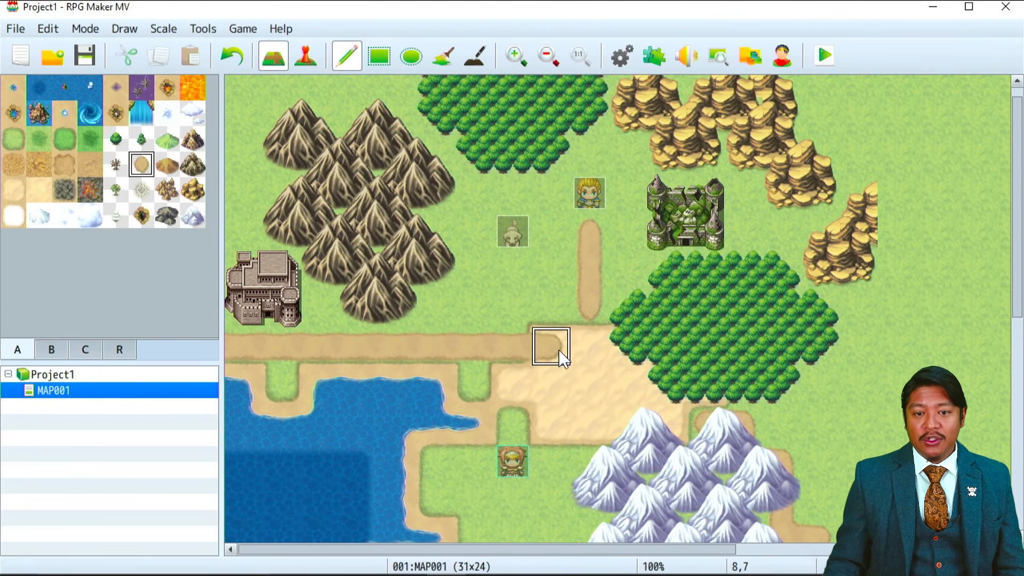
Extend the dirt road with a branch to the overgrown castle and another winding south through the desert toward the dome.
drag(597, 269, 703, 272)
click(590, 334)
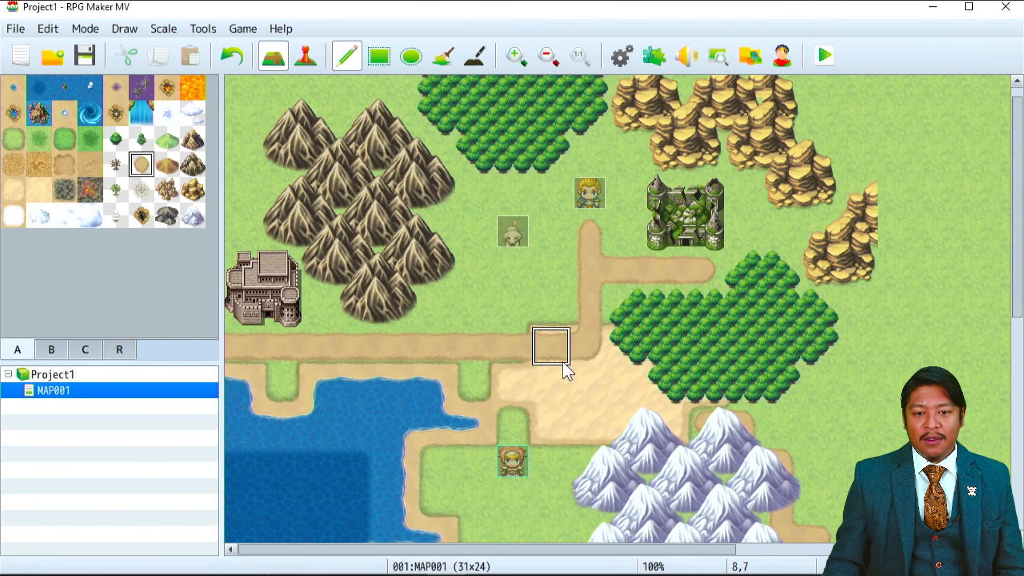
scroll(537, 514, down, 5)
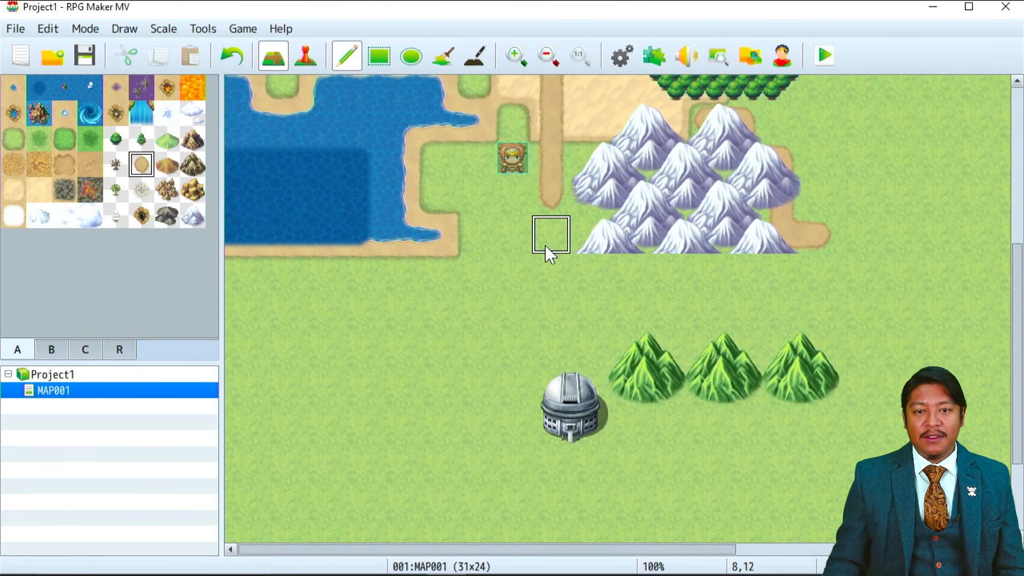
drag(538, 210, 512, 218)
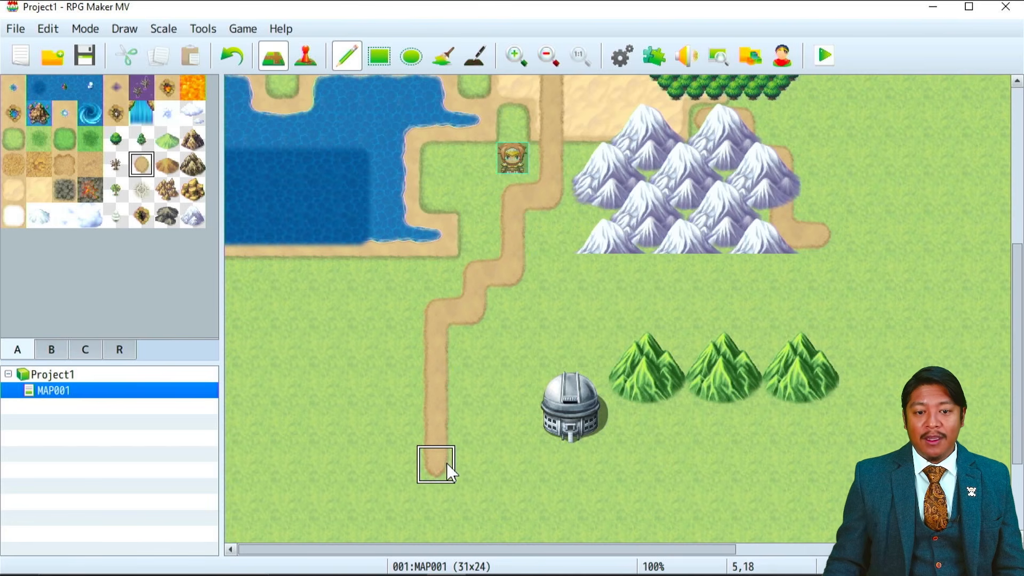
mouse_move(505, 463)
mouse_down()
mouse_move(564, 469)
mouse_move(576, 510)
mouse_up()
Review the finished road network across the map and save the project.
scroll(580, 458, down, 2)
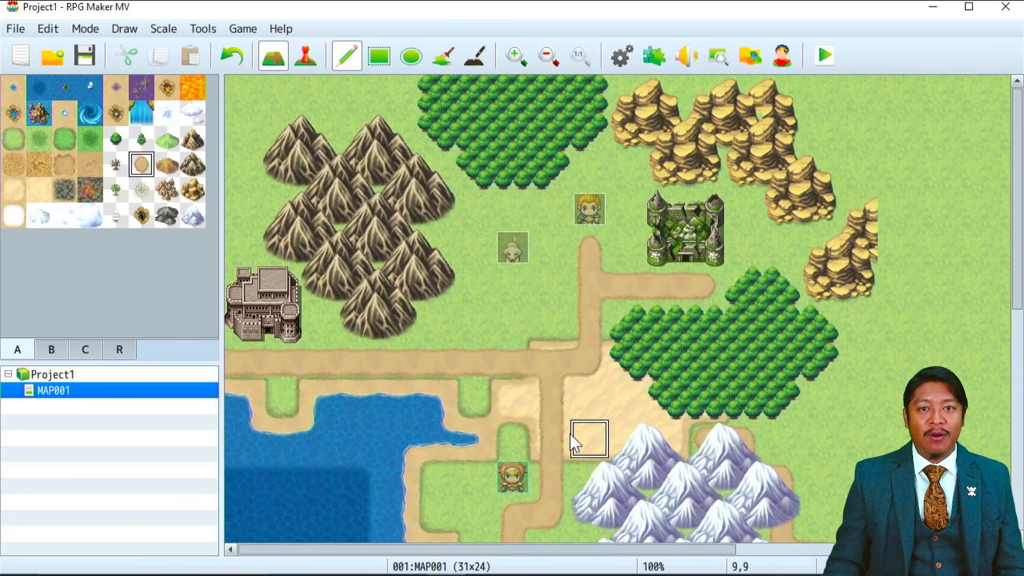
scroll(571, 432, down, 2)
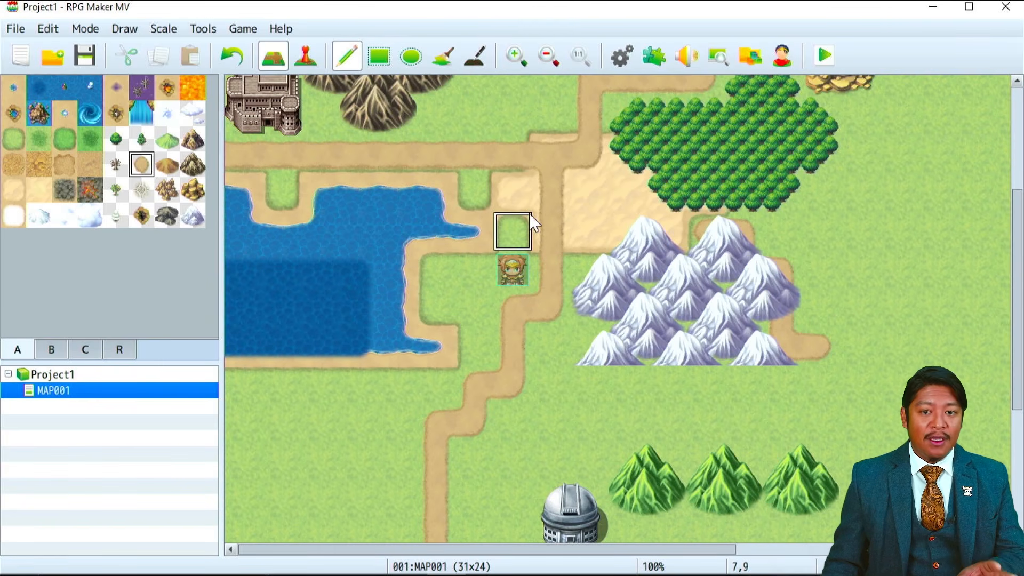
scroll(530, 221, up, 4)
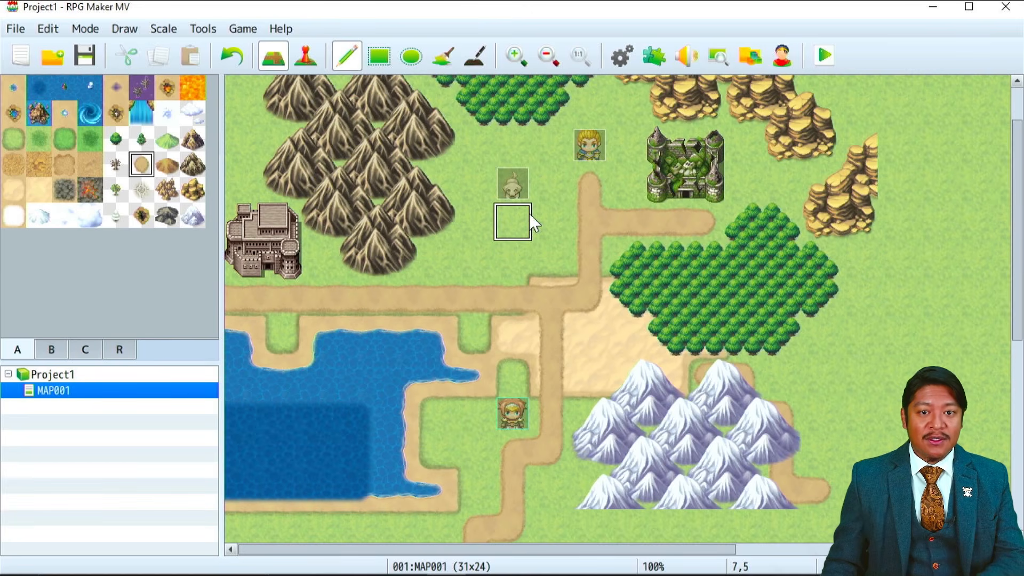
scroll(531, 221, up, 2)
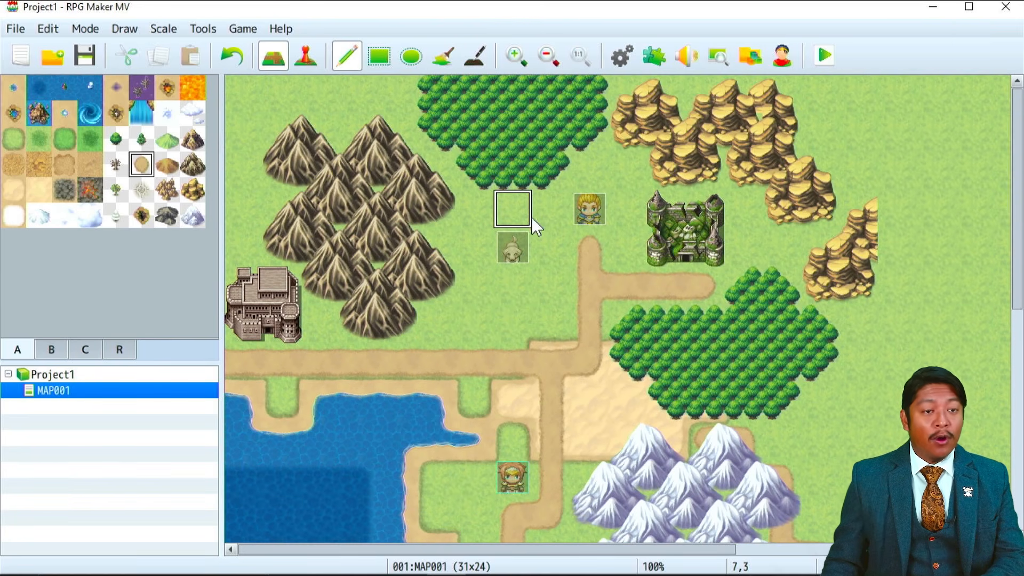
click(83, 49)
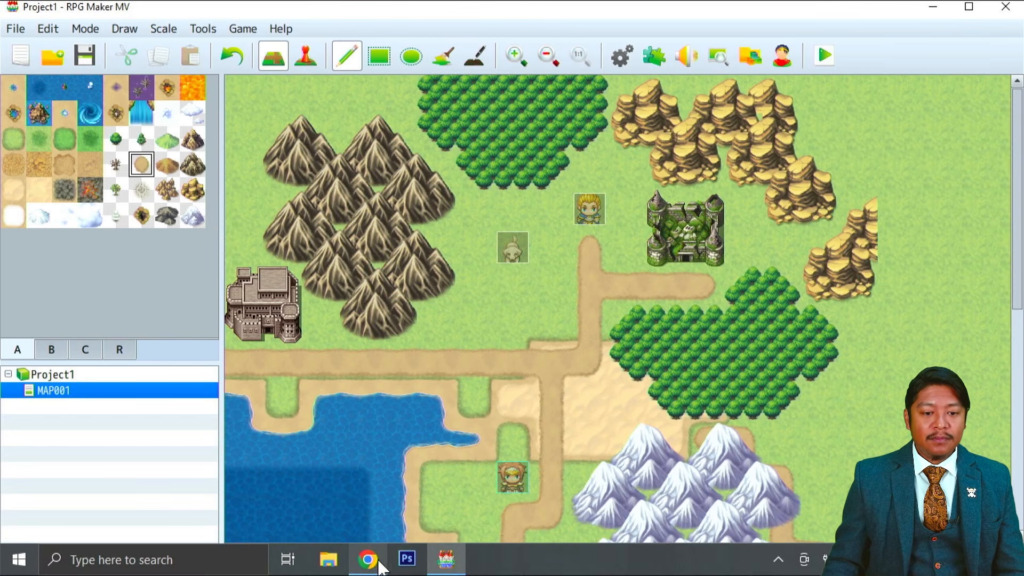
Switch to Chrome and examine the SRPG Gear MZ, Dragon Knight and ARPG plugin offers under Tools and Materials on RPG Maker's Free Contents page.
click(368, 560)
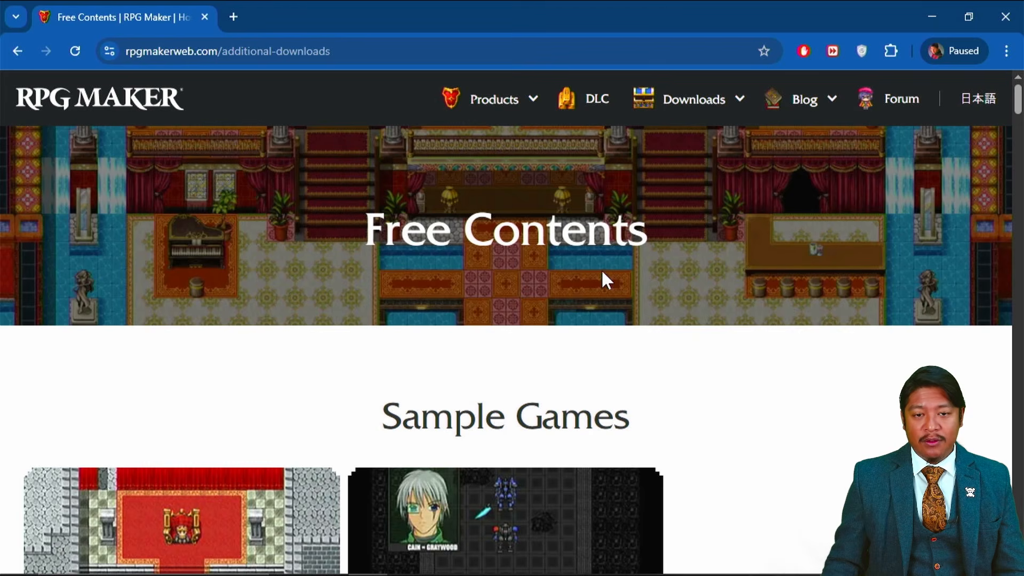
scroll(601, 271, down, 8)
scroll(325, 388, down, 7)
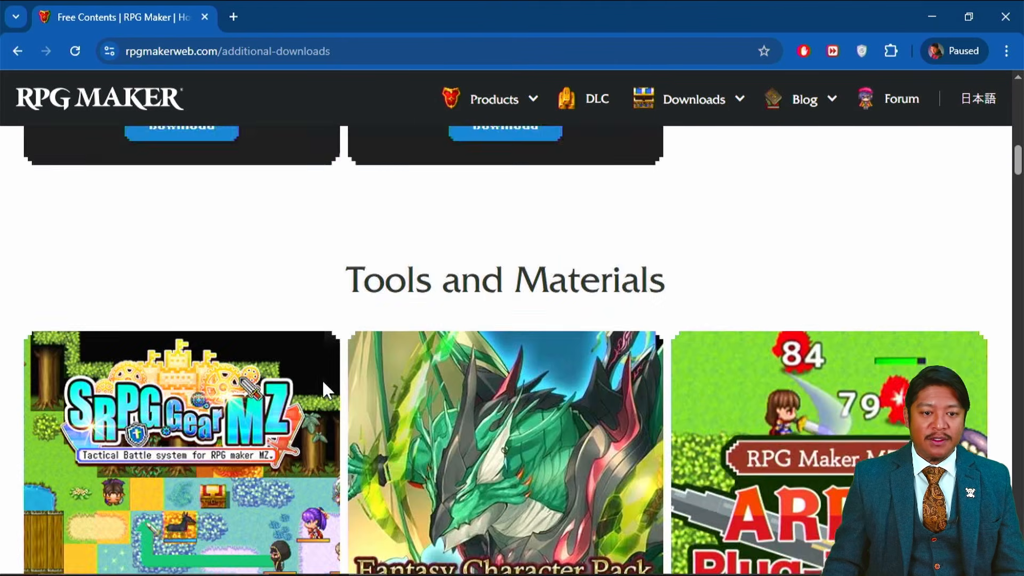
scroll(325, 383, down, 1)
scroll(336, 392, down, 1)
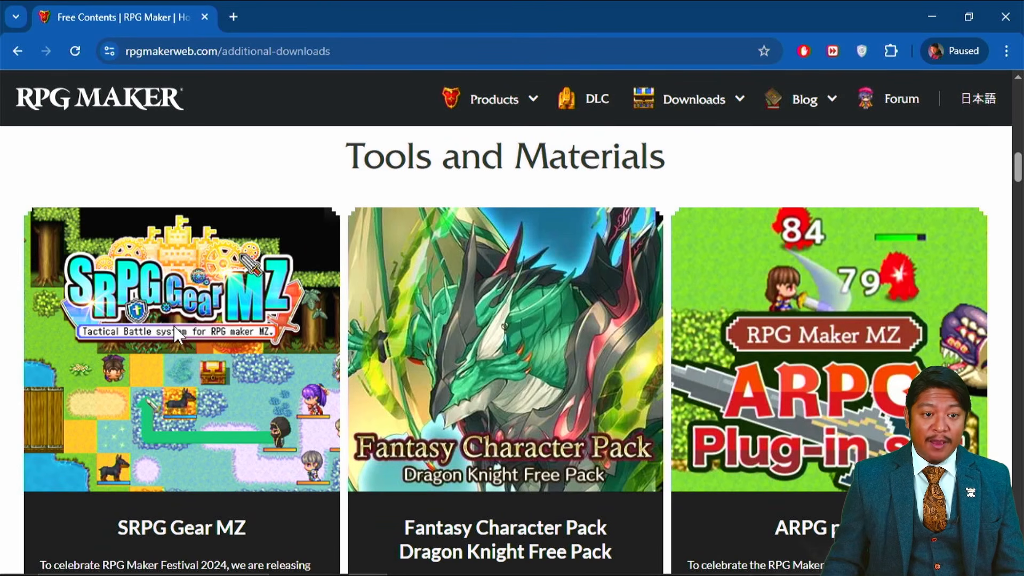
scroll(176, 334, down, 1)
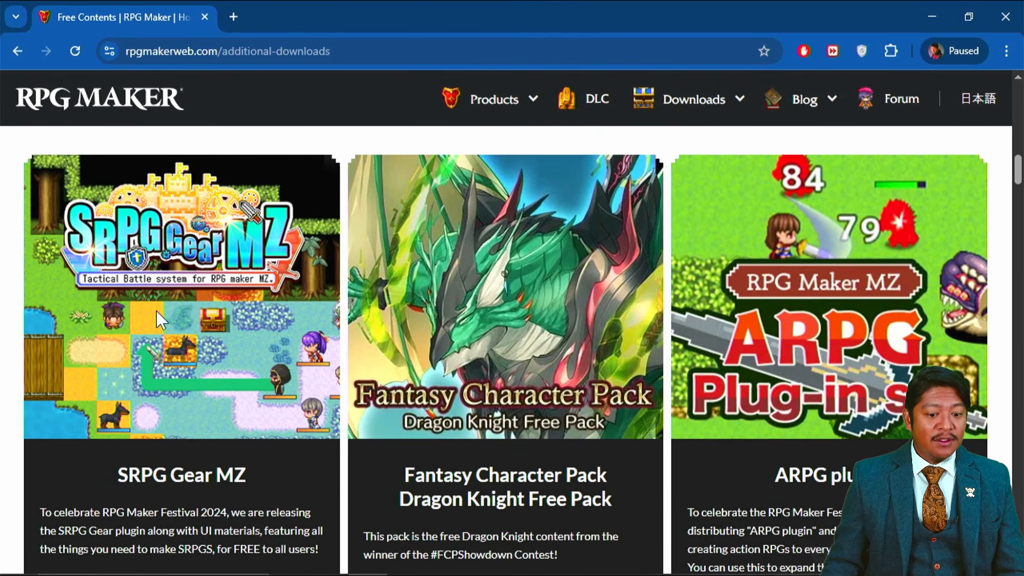
scroll(169, 361, down, 1)
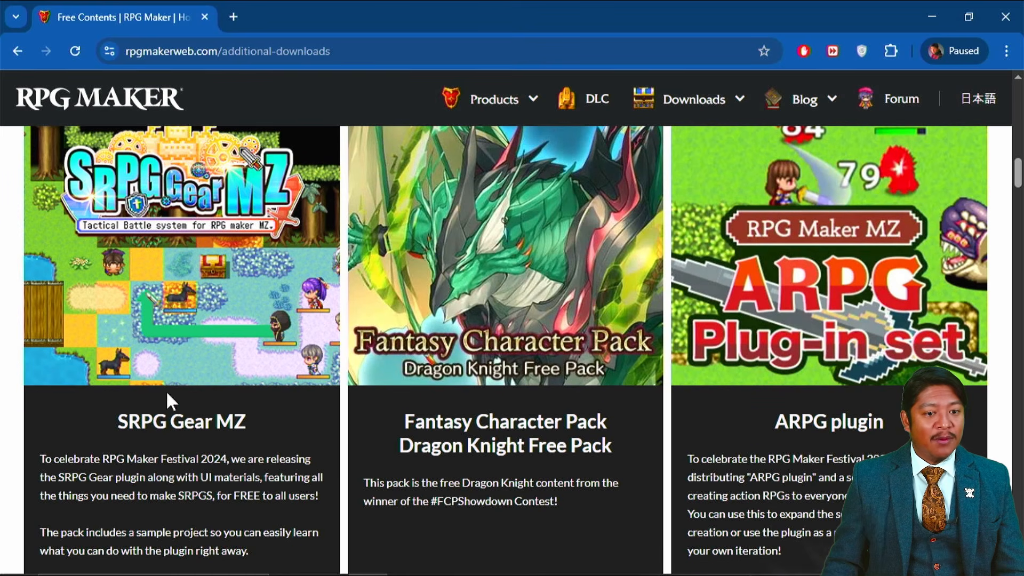
scroll(155, 449, down, 1)
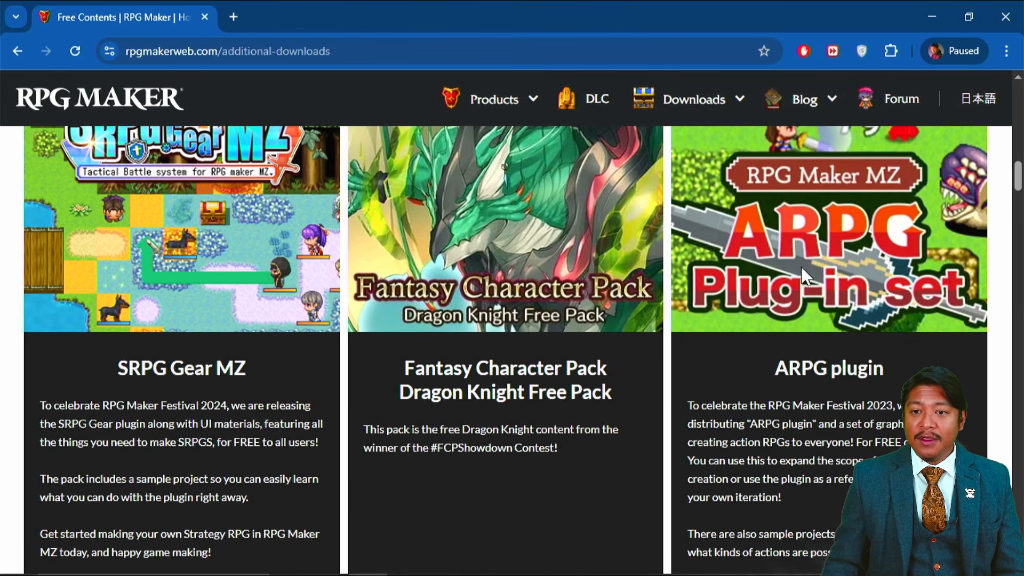
scroll(801, 266, up, 3)
scroll(792, 315, down, 3)
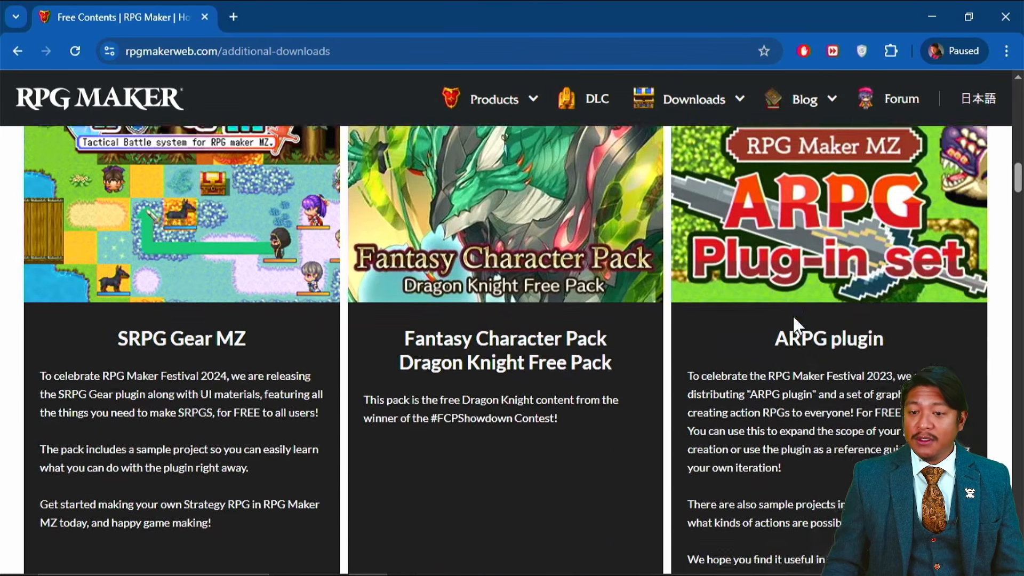
Examine the free packs further down the page, including Sounds of Harmony, Time Fantasy Mini Sprites and OCC Winners Season 3.
scroll(792, 314, down, 1)
scroll(804, 316, down, 10)
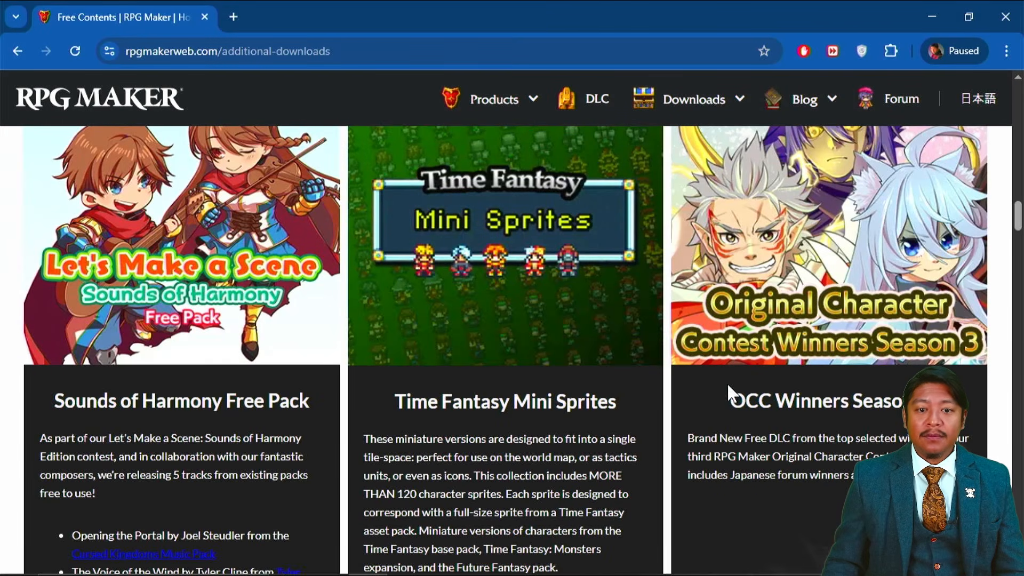
scroll(542, 421, down, 8)
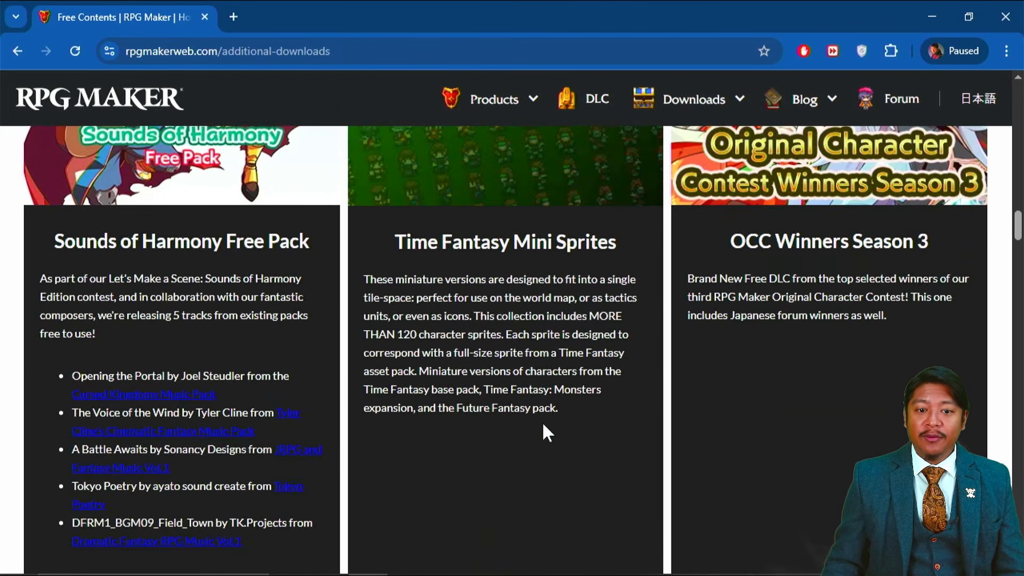
scroll(511, 432, up, 8)
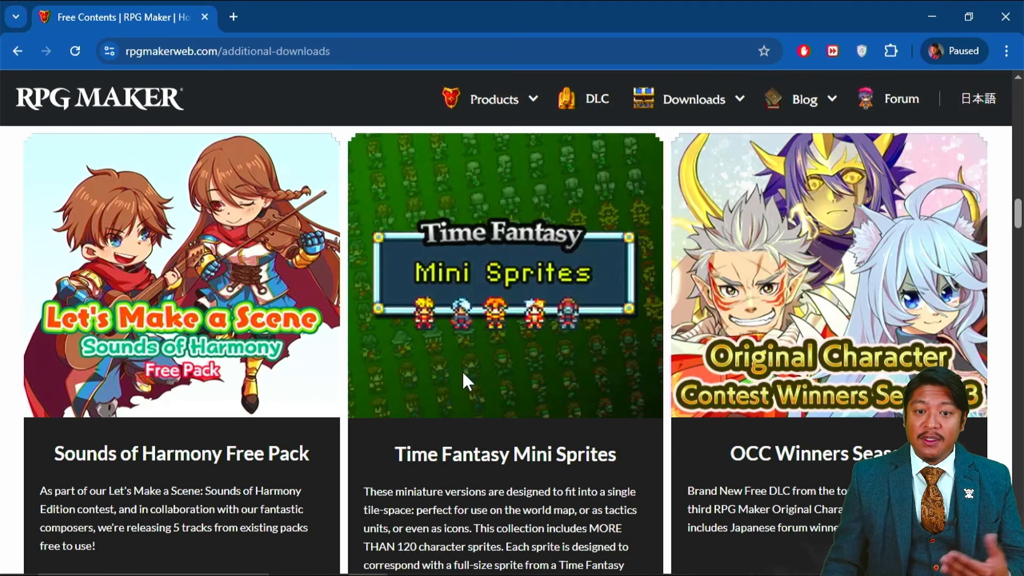
scroll(462, 375, down, 7)
scroll(462, 374, up, 6)
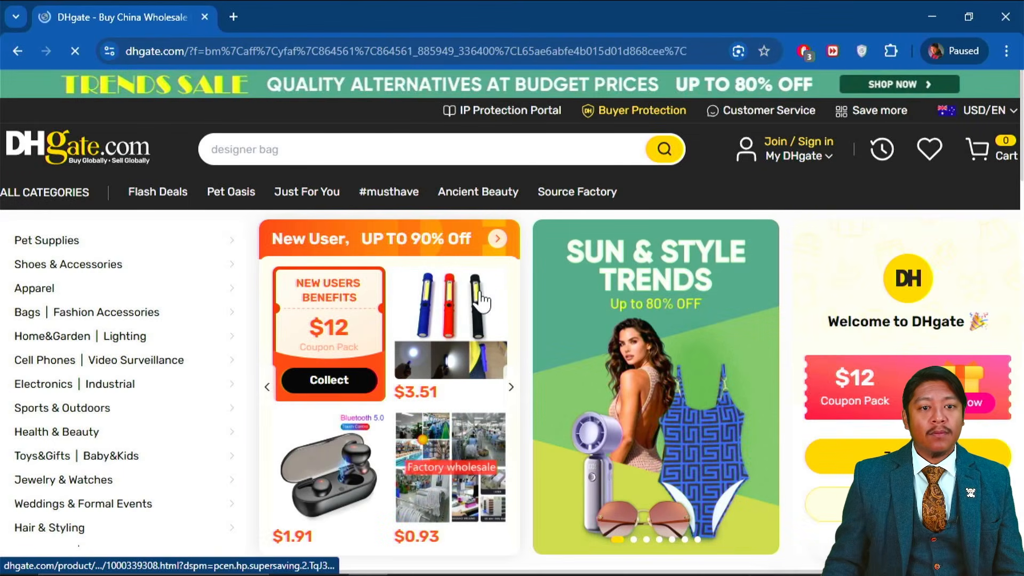
scroll(475, 295, down, 4)
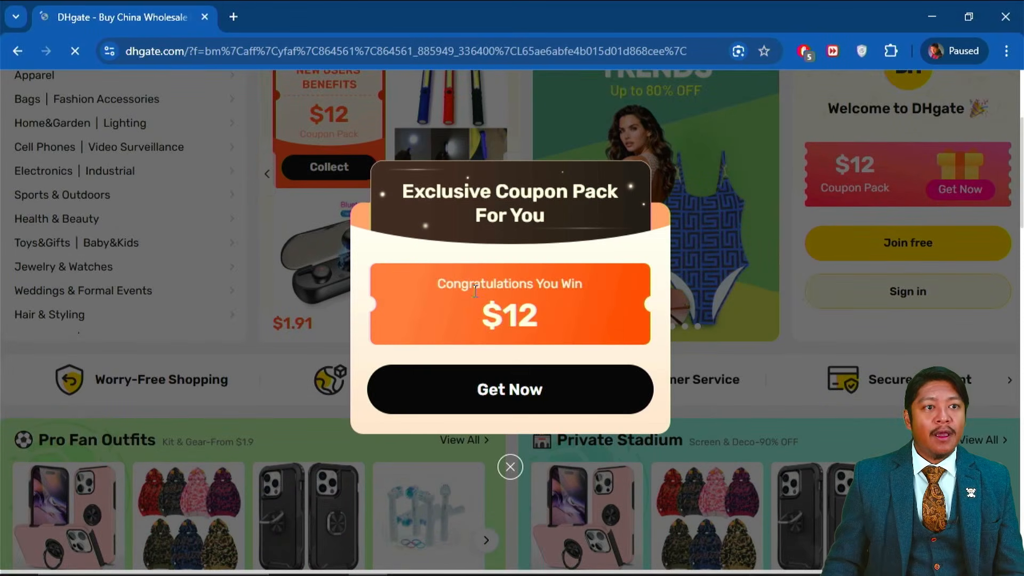
scroll(475, 291, down, 10)
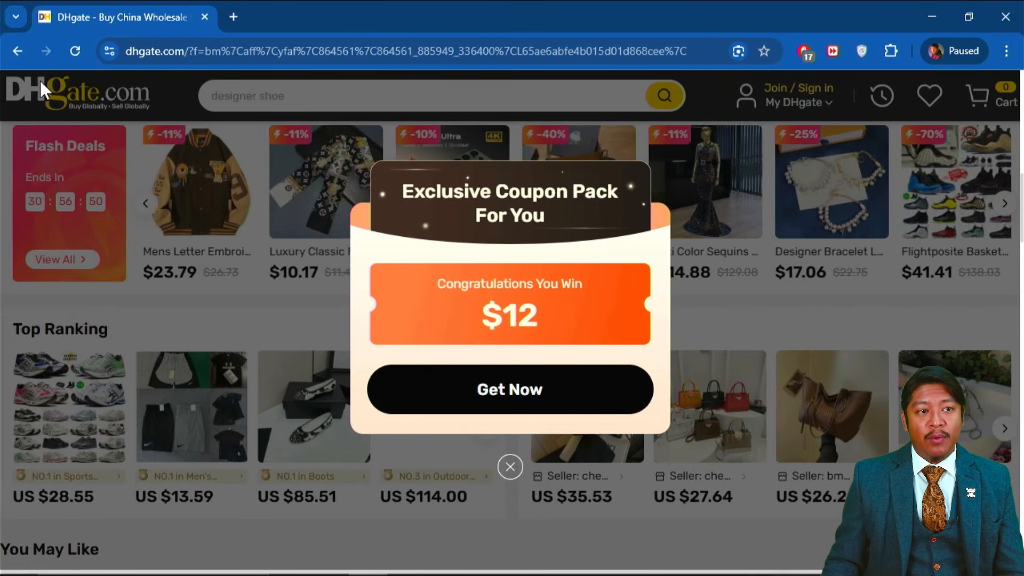
Return from the DHgate page to RPG Maker's Free Contents and look over the free packs around Time Fantasy Mini Sprites.
click(16, 50)
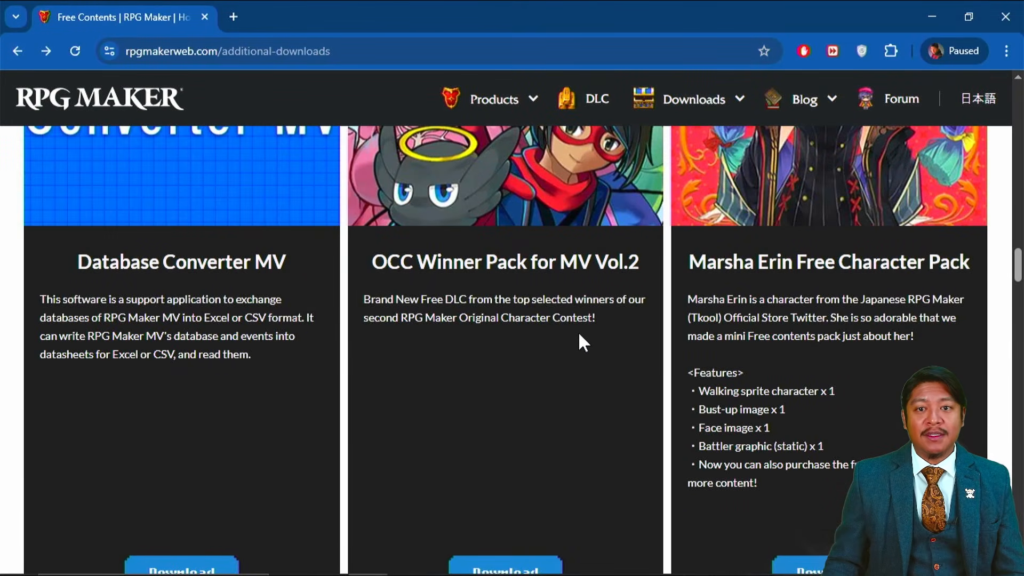
scroll(579, 335, down, 8)
scroll(579, 335, up, 8)
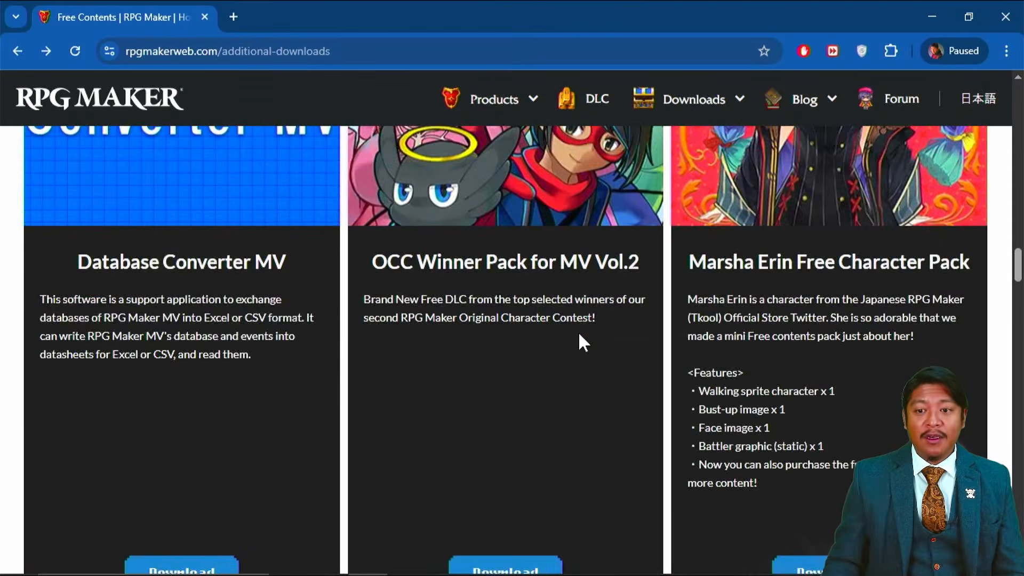
scroll(579, 335, up, 15)
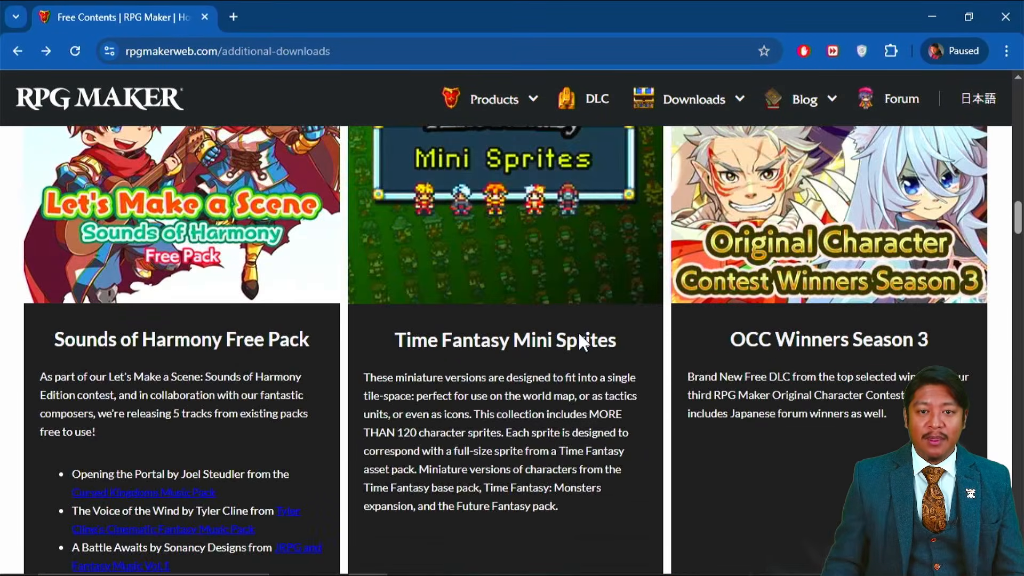
scroll(578, 331, down, 9)
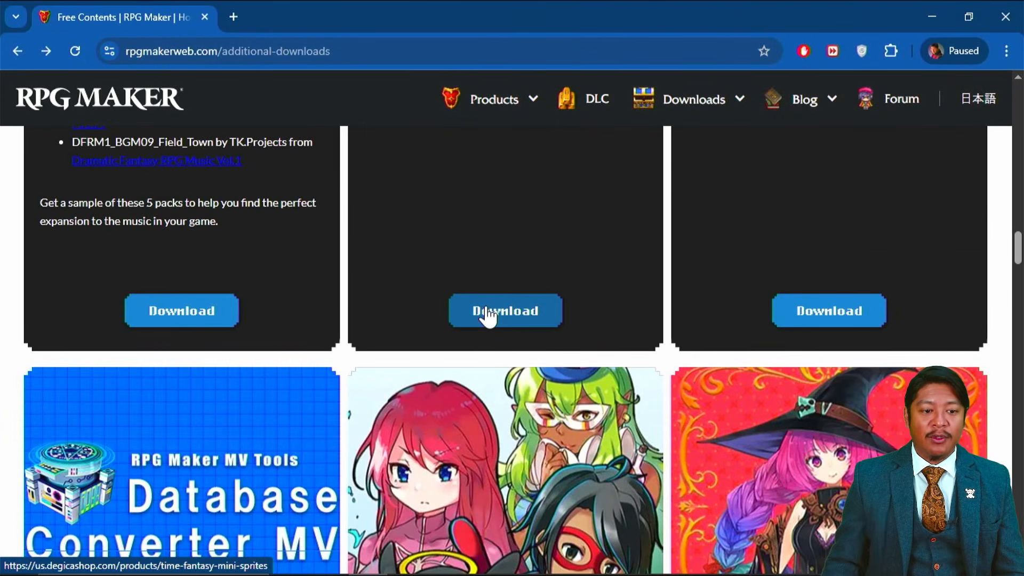
Try to download the Time Fantasy Mini Sprites pack and return to the Free Contents page.
click(486, 311)
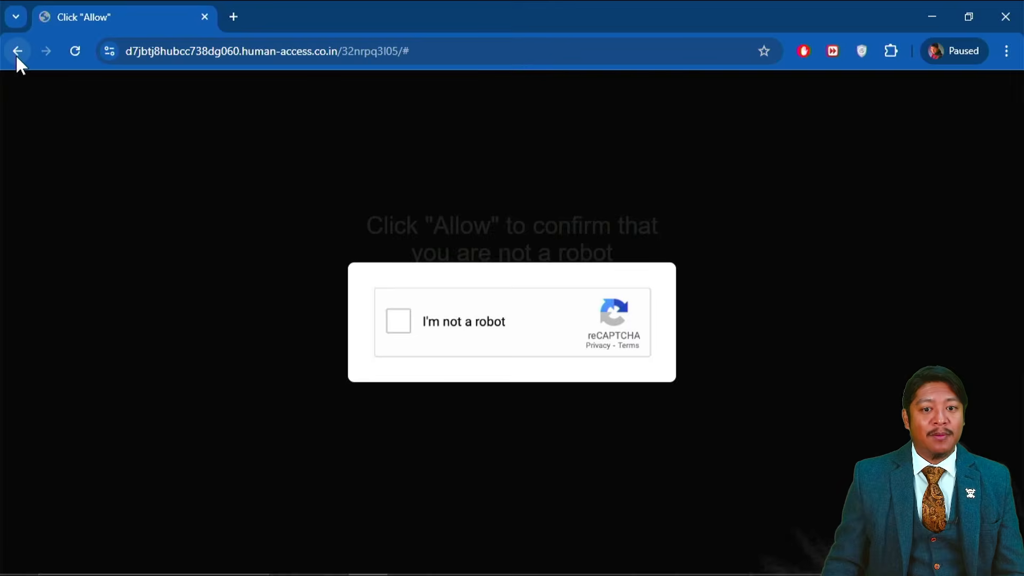
click(16, 55)
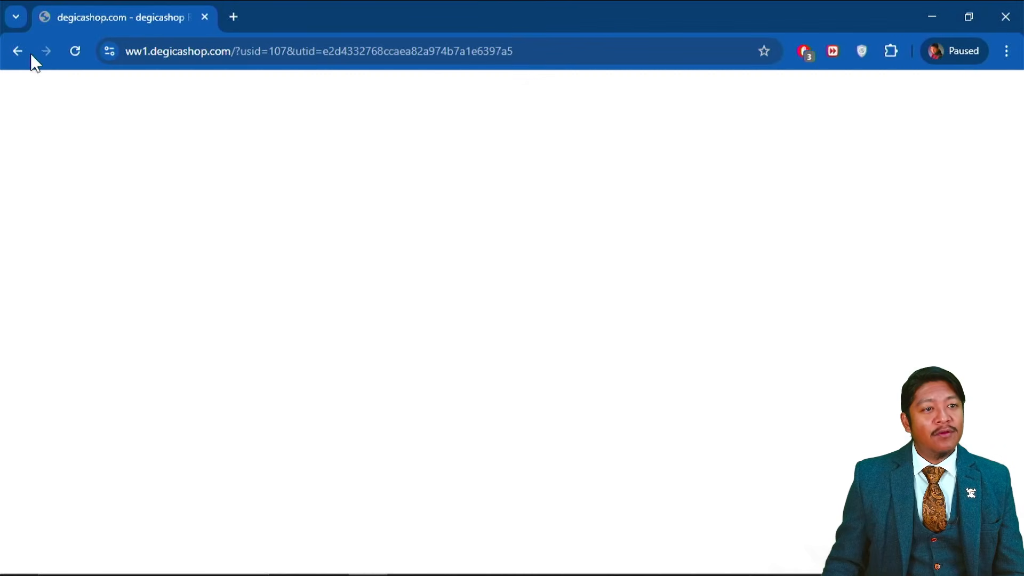
click(15, 56)
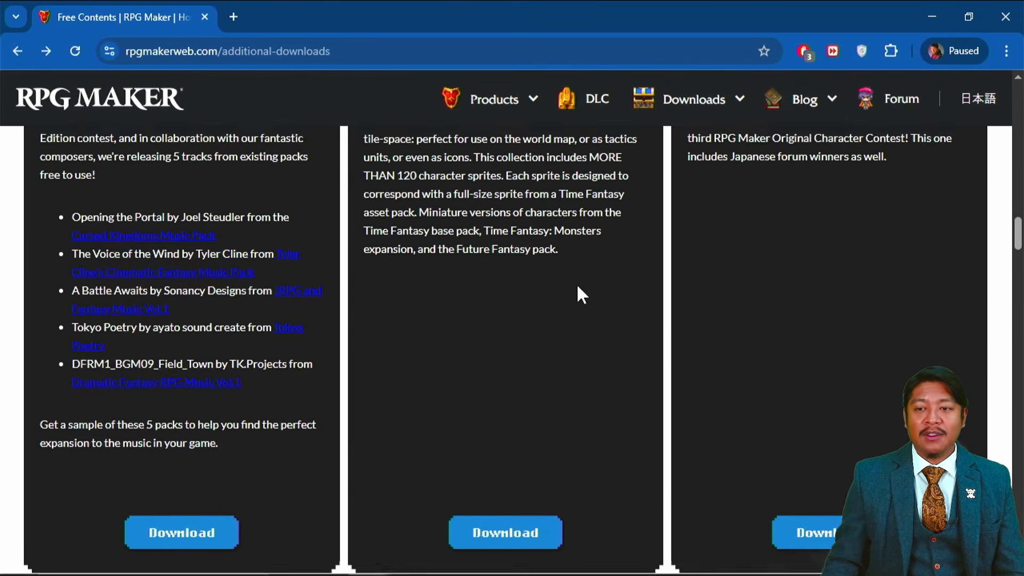
Download the OCC Winners Season 3 pack.
scroll(827, 251, down, 5)
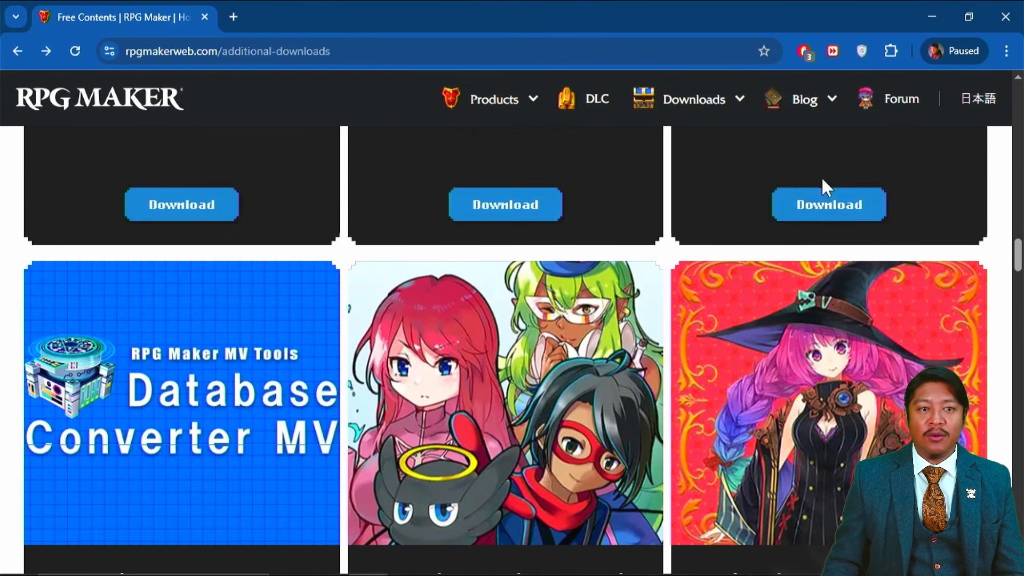
click(818, 212)
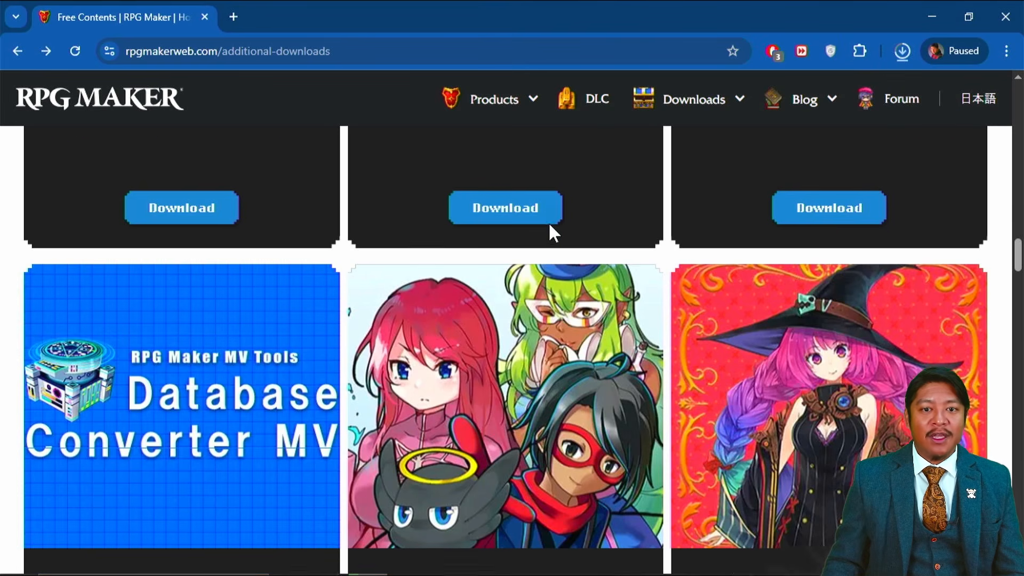
scroll(538, 267, up, 10)
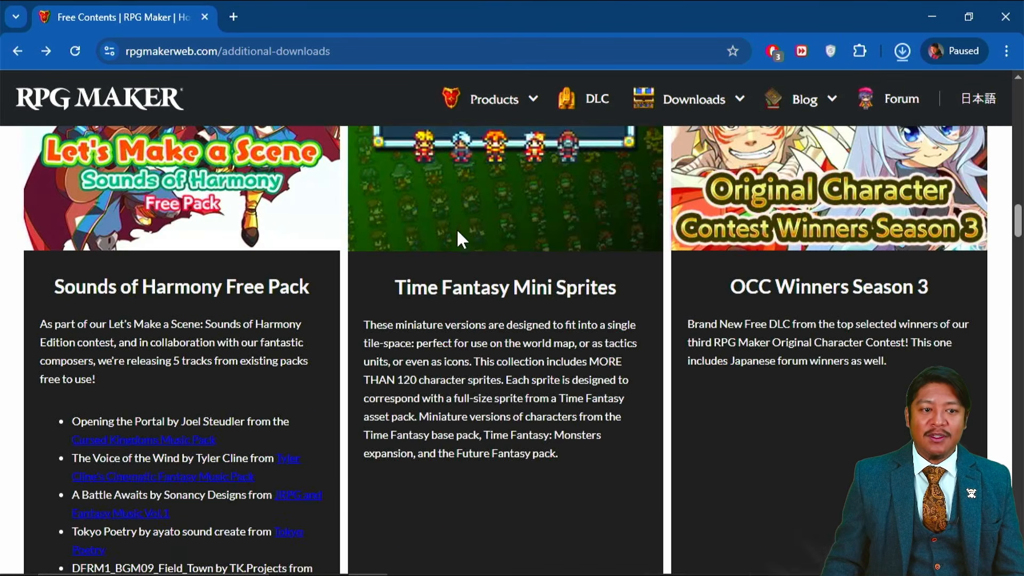
scroll(477, 267, down, 5)
scroll(491, 290, down, 5)
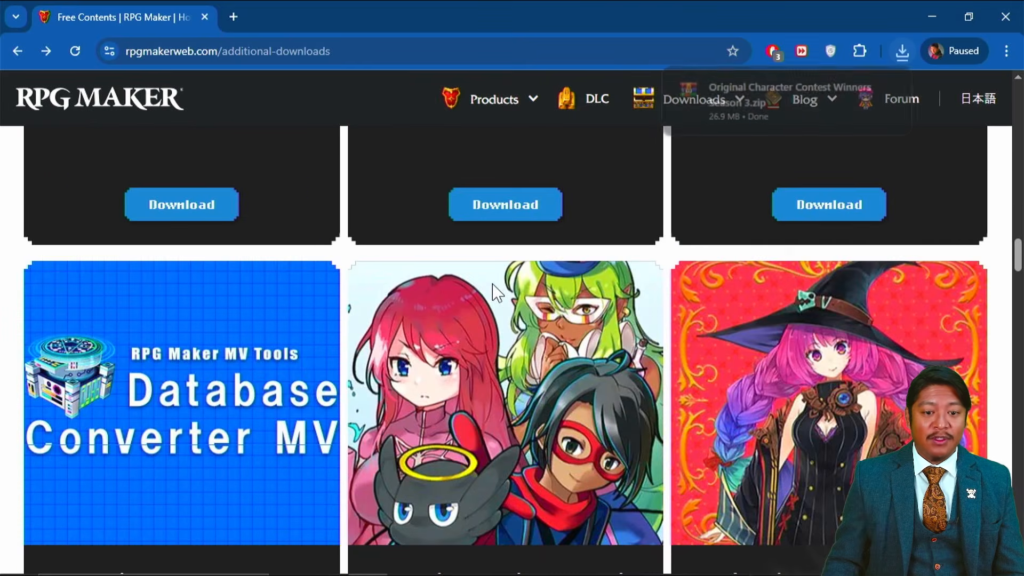
Download the OCC Winner Pack for MV Vol.2 and the archives occ01-winner-mv.zip and occ01-timefantasy.zip.
scroll(493, 284, down, 2)
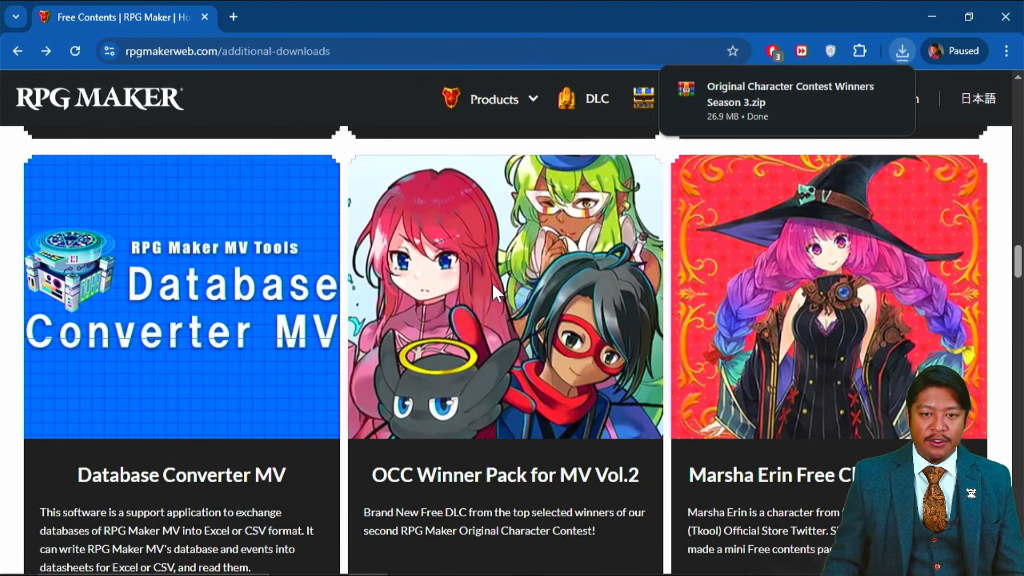
scroll(492, 285, down, 6)
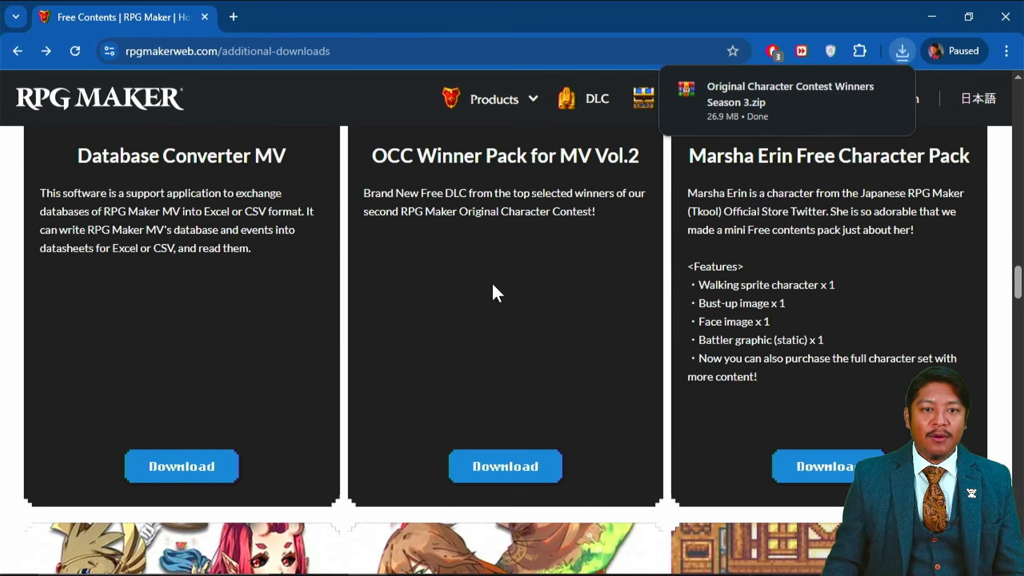
click(503, 465)
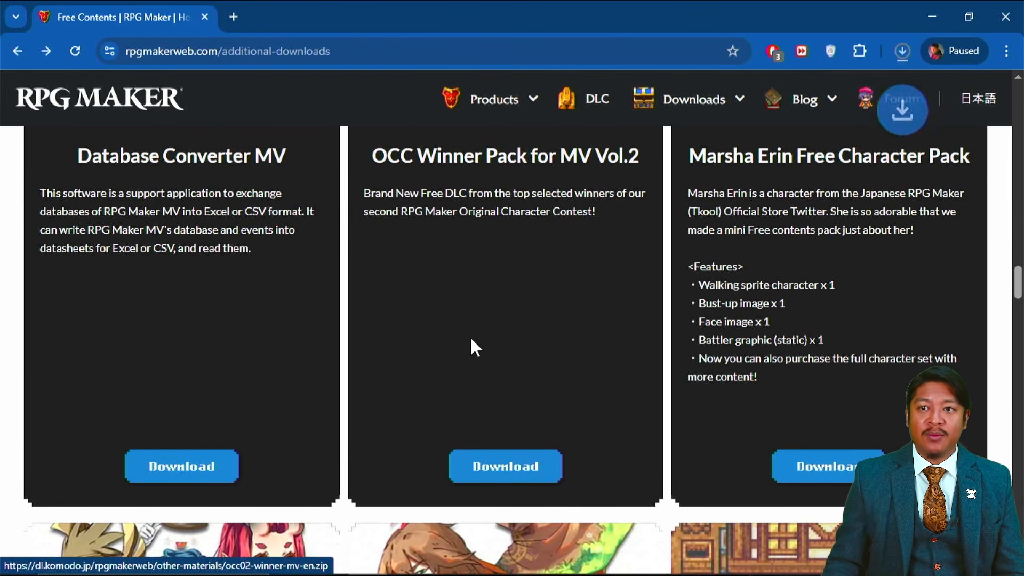
scroll(463, 315, down, 2)
scroll(463, 318, down, 10)
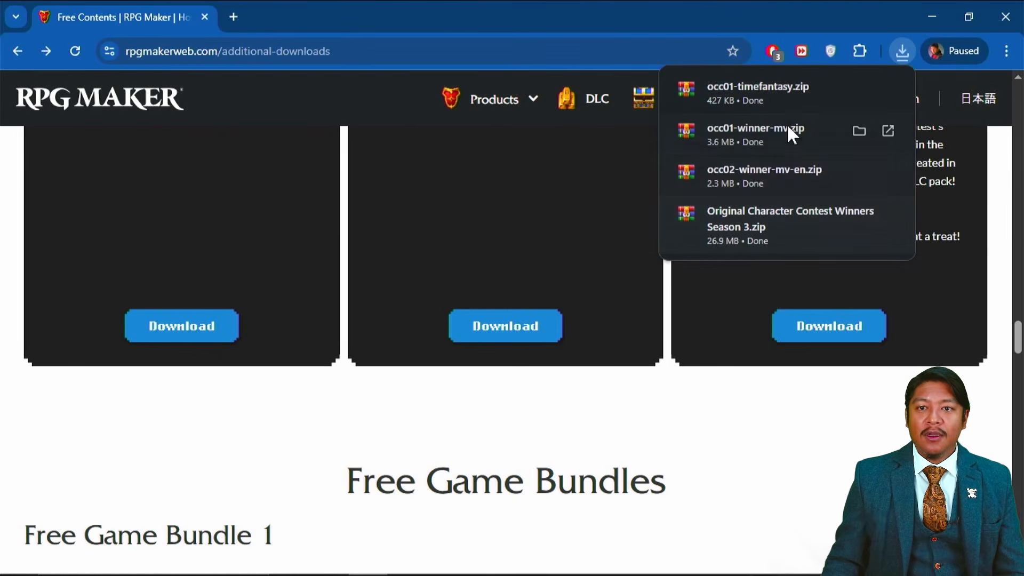
Open the downloaded occ01-timefantasy.zip archive in WinRAR and dismiss the licence purchase notice.
click(761, 91)
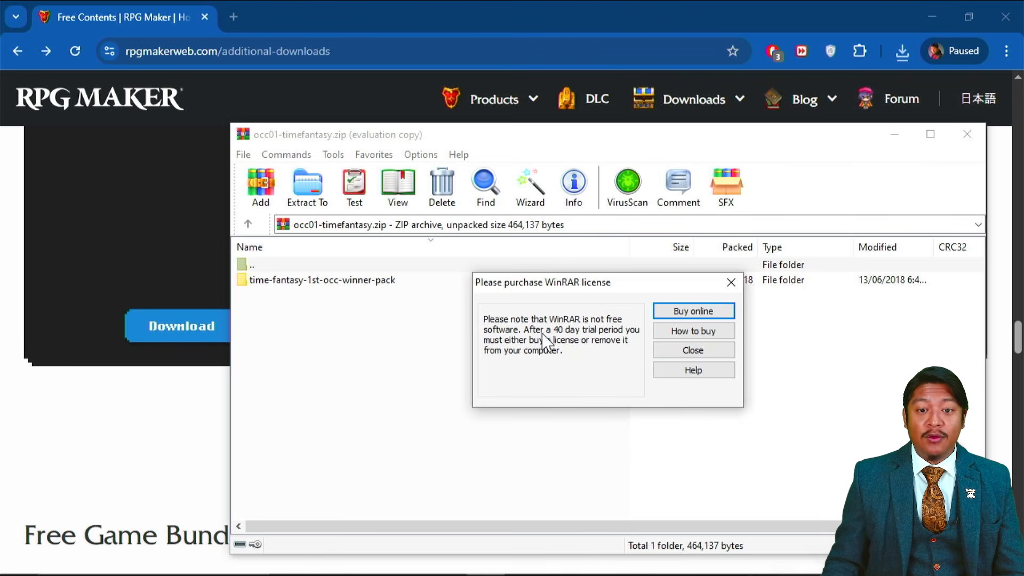
click(677, 352)
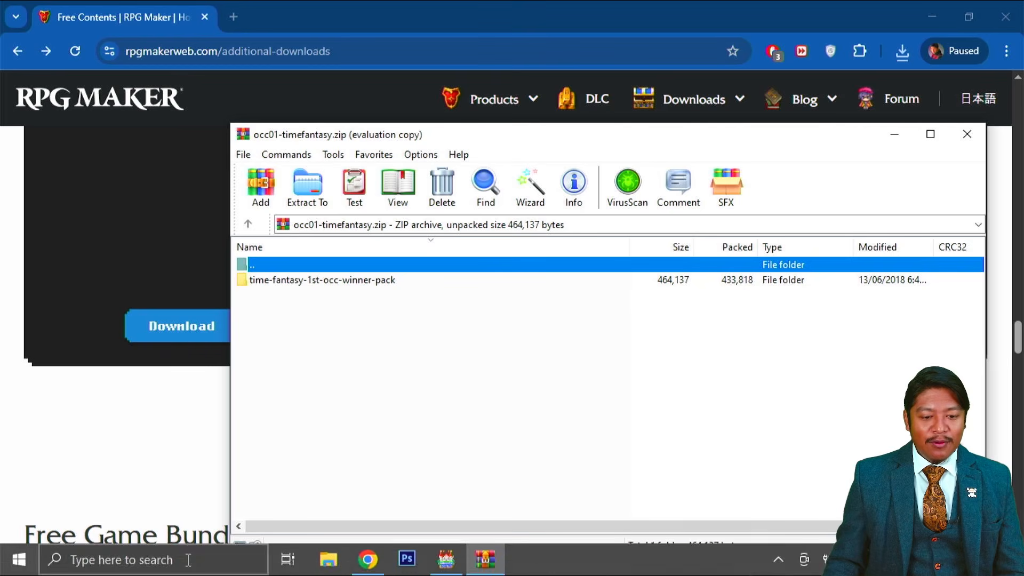
Switch to RPG Maker MV and open the Resource Manager for Project1.
click(445, 568)
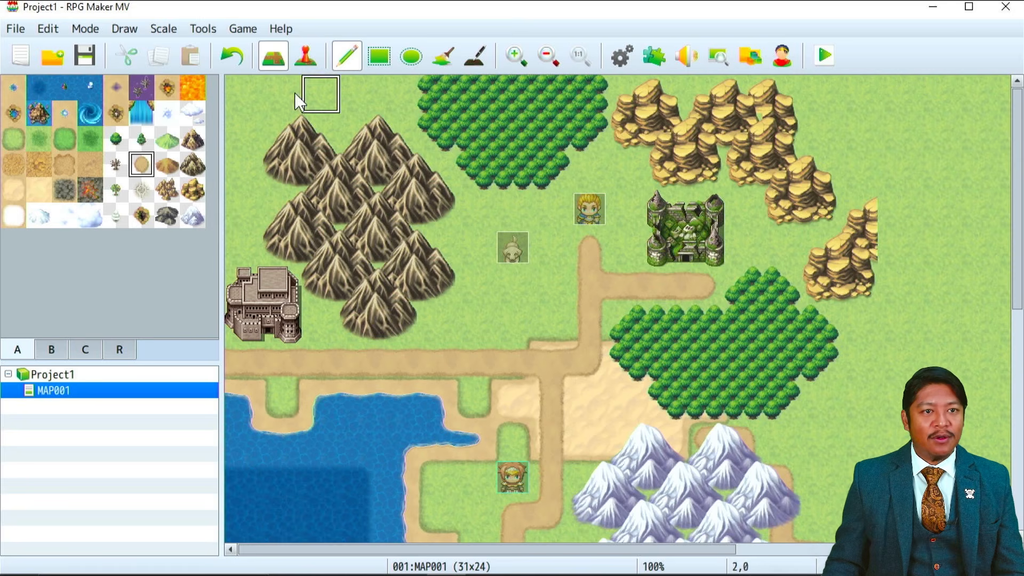
click(238, 30)
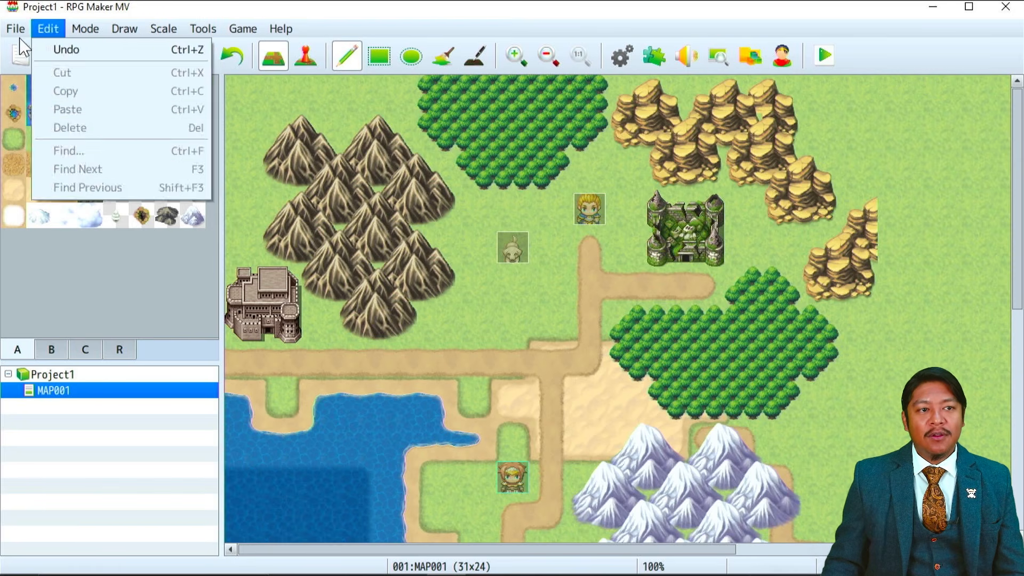
mouse_move(16, 43)
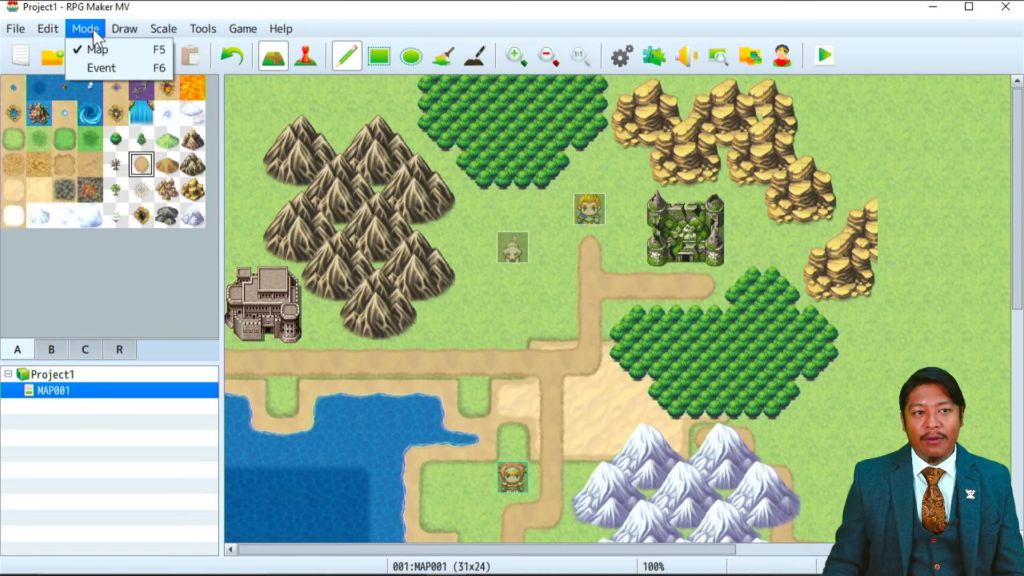
mouse_move(120, 30)
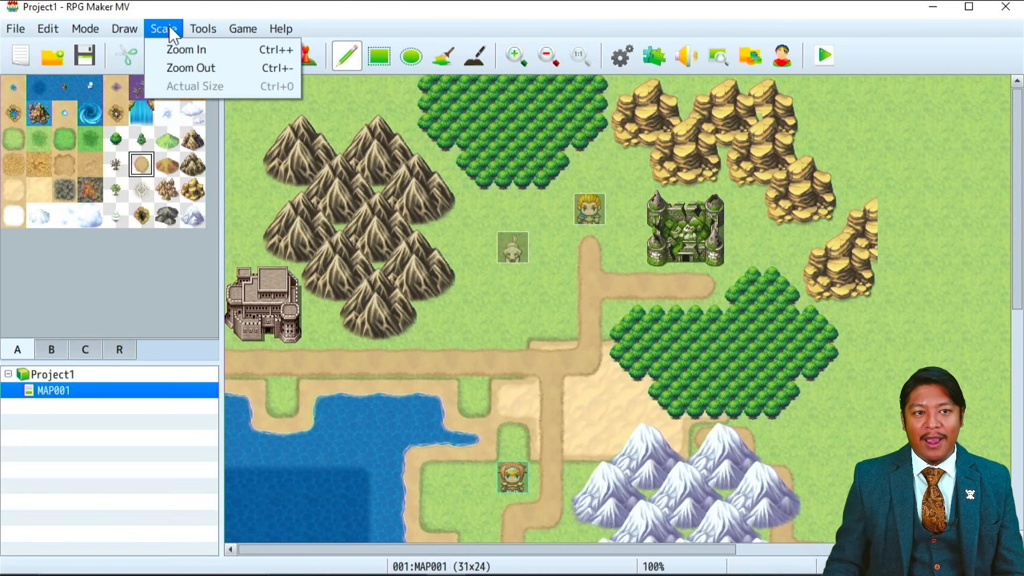
mouse_move(194, 27)
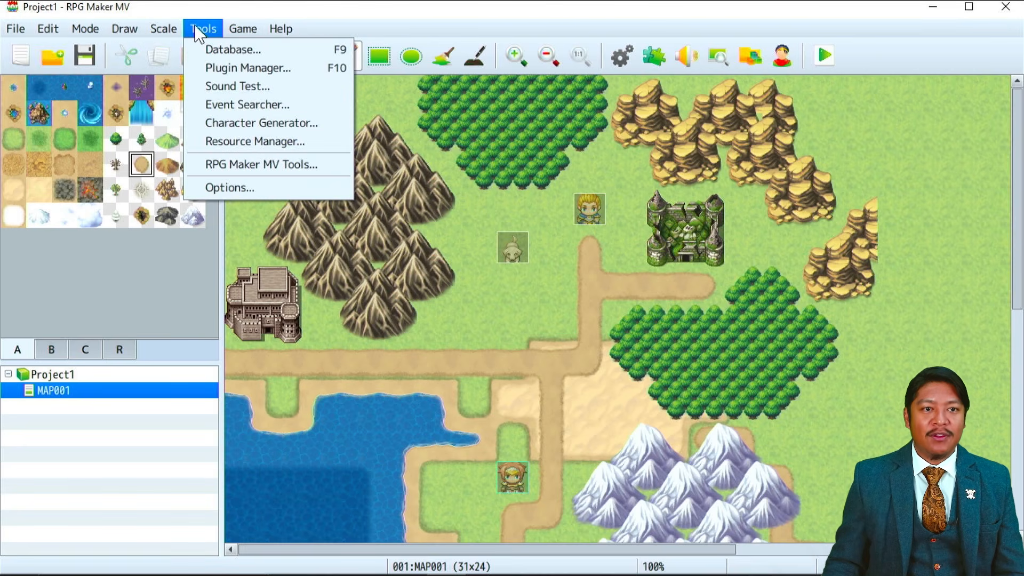
click(256, 141)
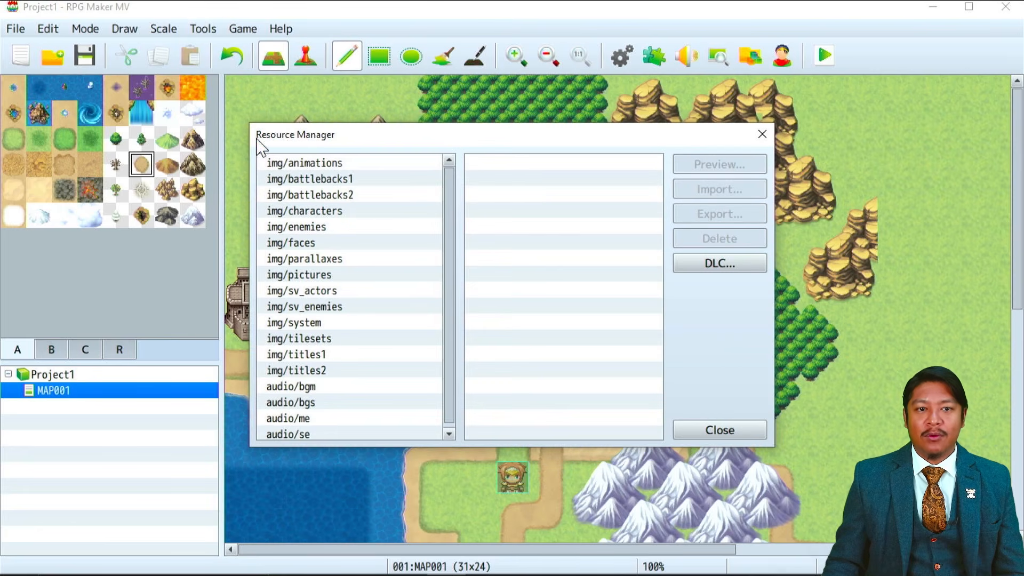
Examine the project's resource folders, including audio/bgm, img/enemies, img/animations, both battlebacks folders and img/characters.
scroll(371, 251, down, 1)
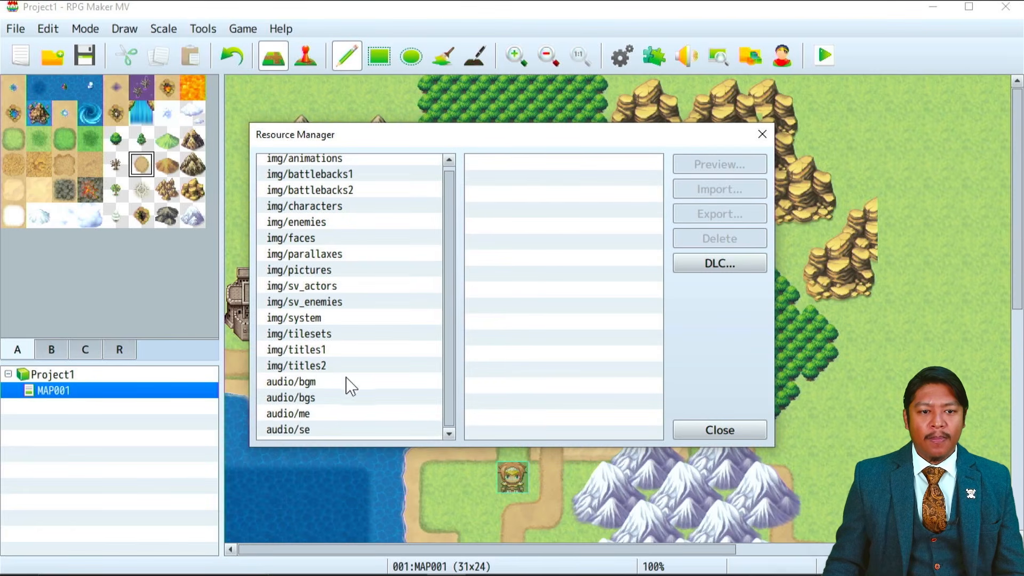
click(328, 386)
scroll(330, 388, up, 1)
click(348, 230)
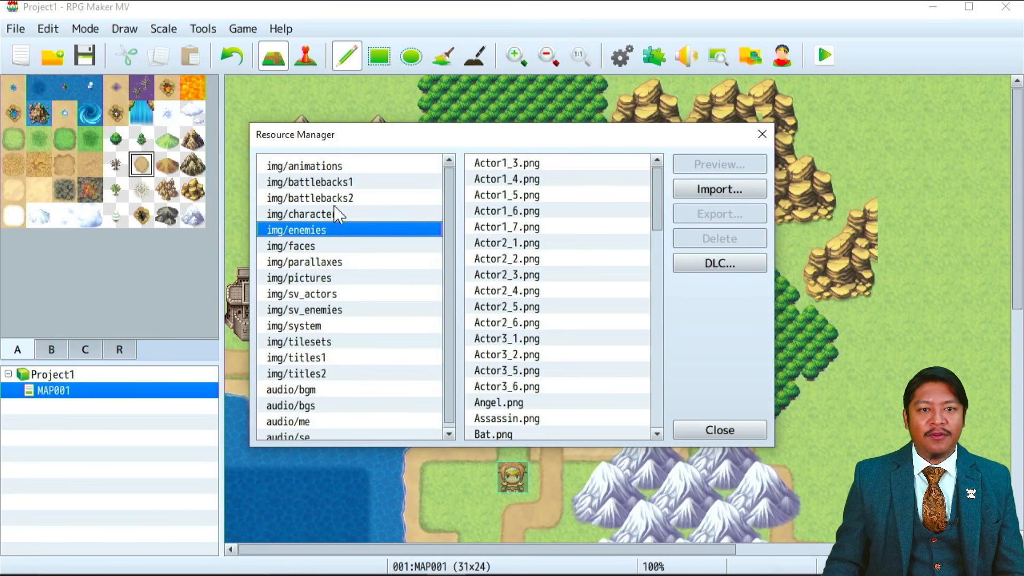
click(313, 168)
click(315, 183)
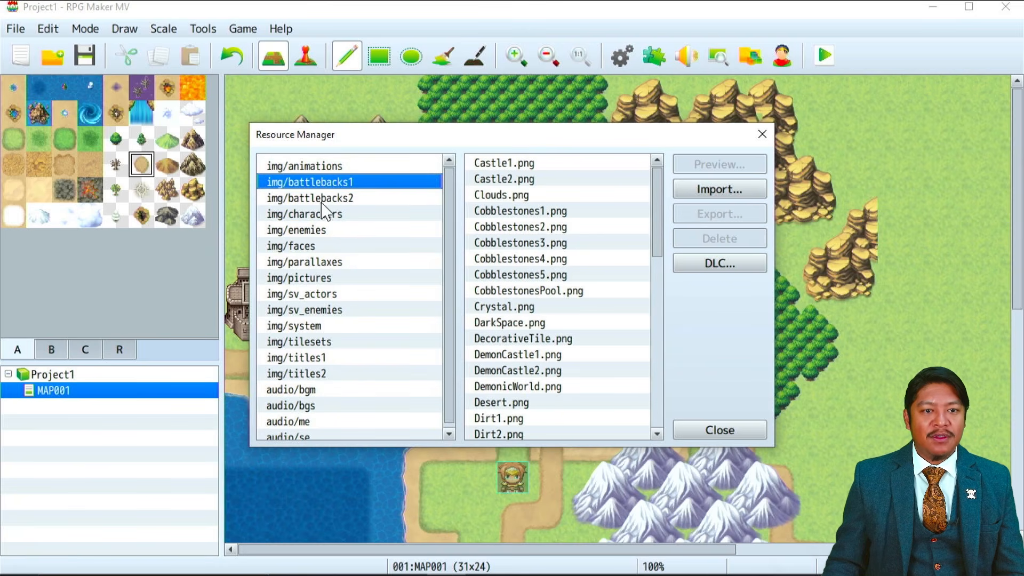
click(322, 198)
click(326, 214)
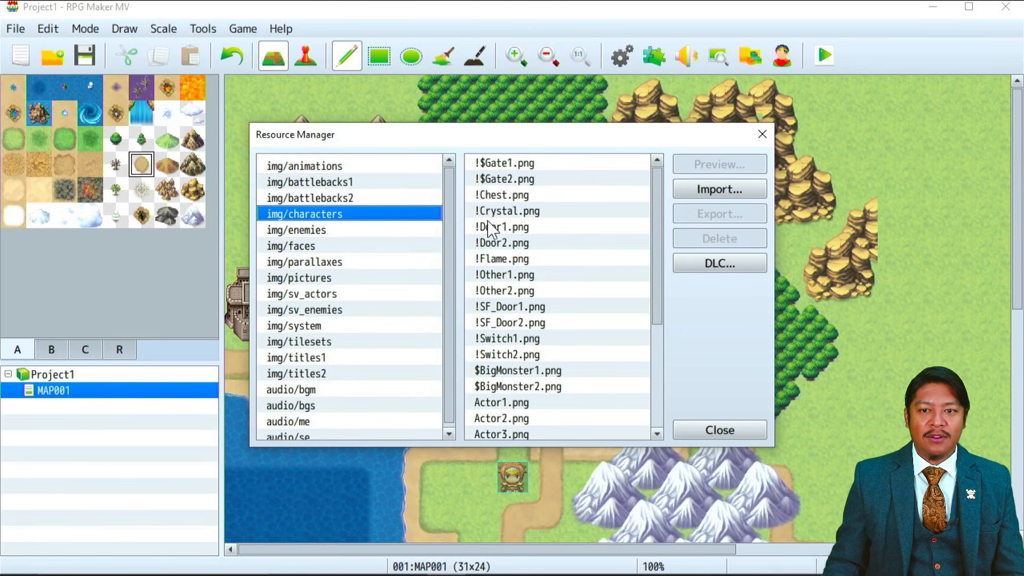
scroll(602, 252, down, 4)
scroll(602, 251, up, 4)
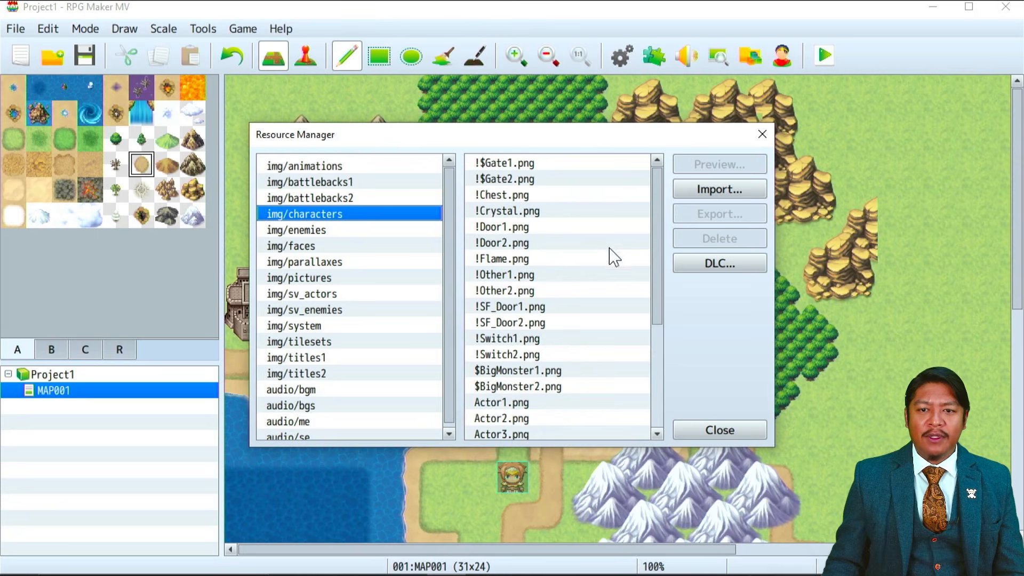
Look through the existing sprite sheets in the import dialog for img/characters and cancel without importing anything.
click(731, 192)
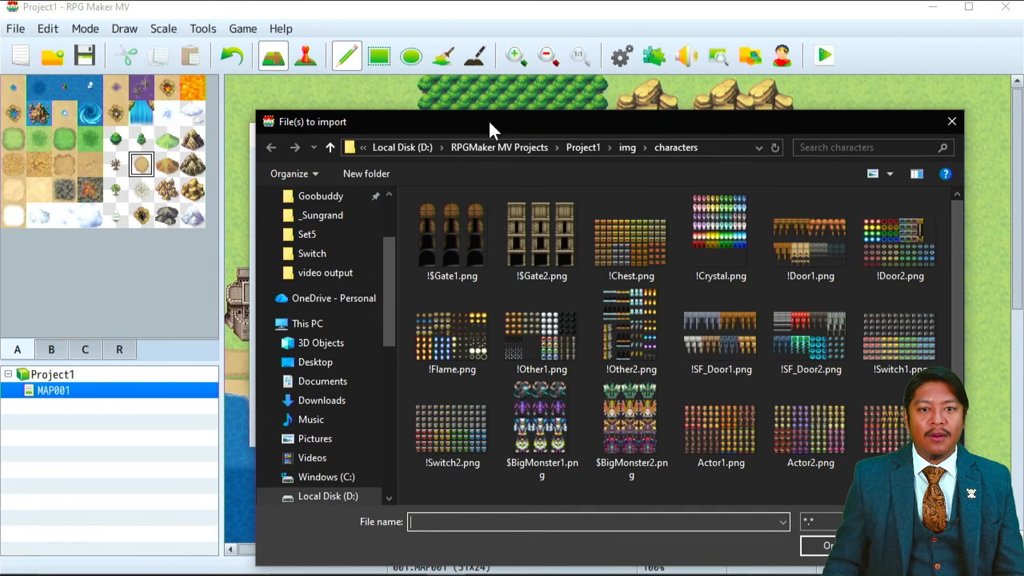
drag(489, 121, 303, 64)
scroll(479, 299, down, 3)
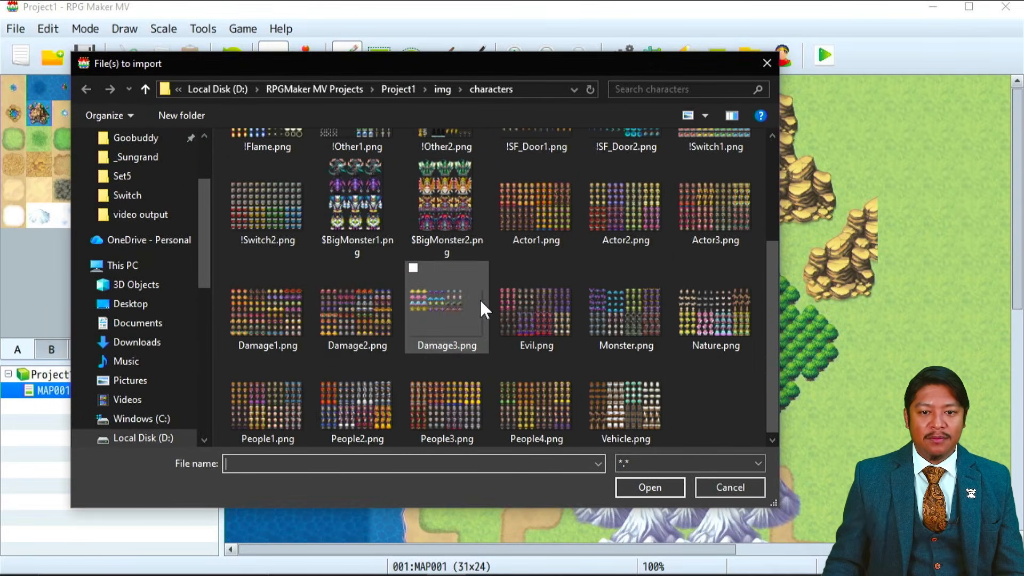
scroll(308, 388, up, 2)
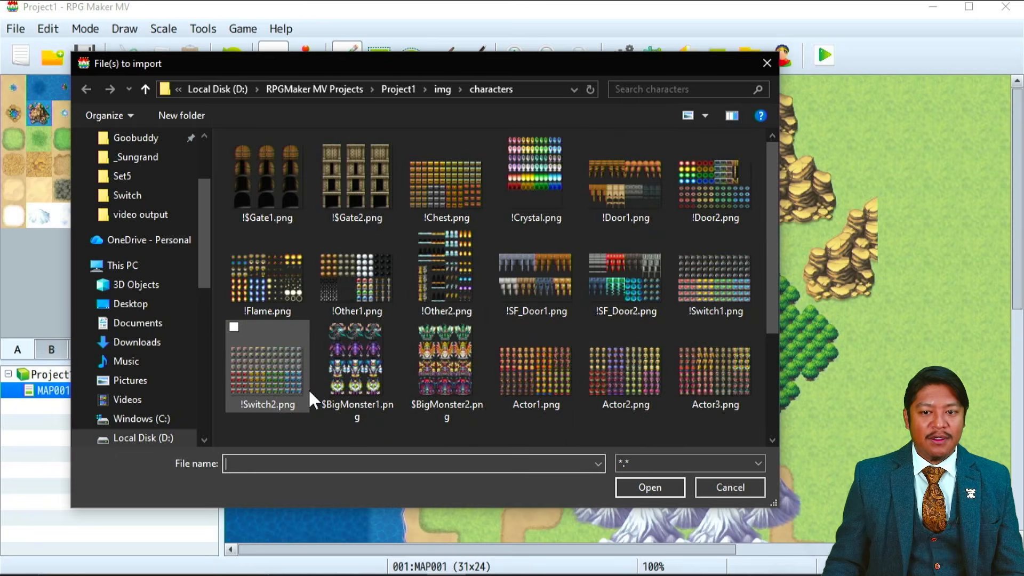
scroll(308, 388, down, 2)
click(730, 486)
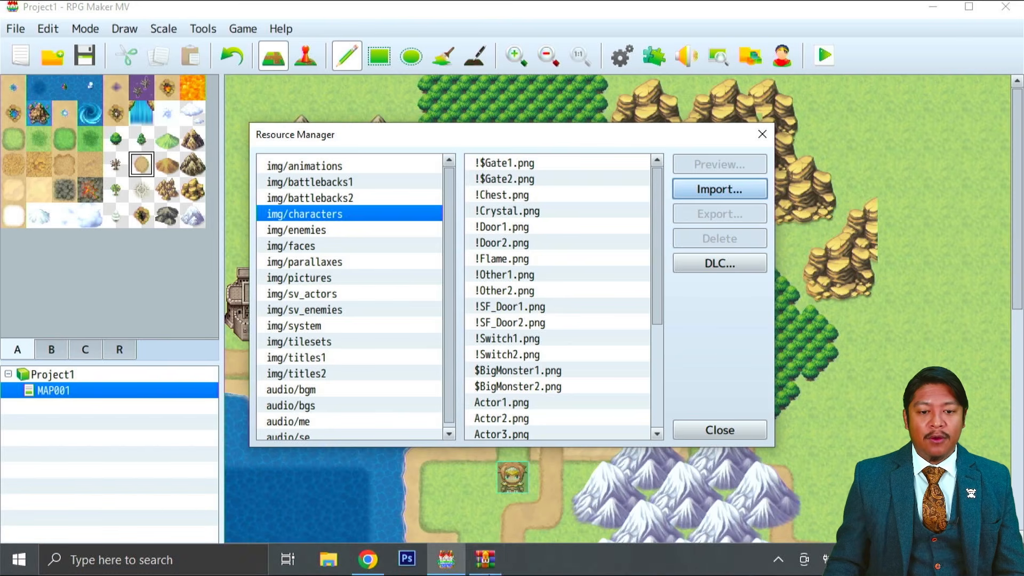
Switch to WinRAR, extract the occ01-timefantasy.zip archive to Local Disk (D:), and minimize the archive window.
click(484, 560)
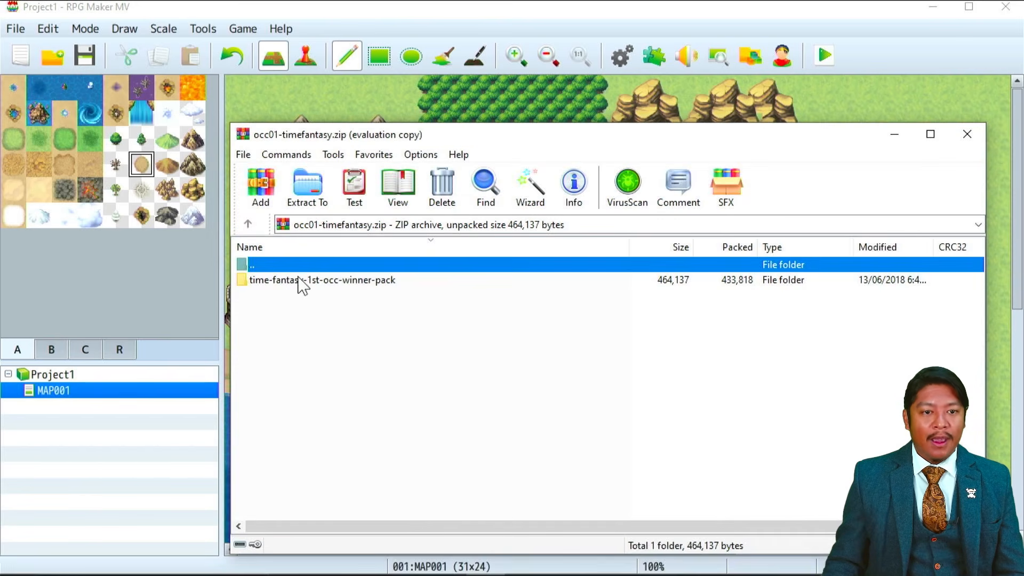
click(306, 187)
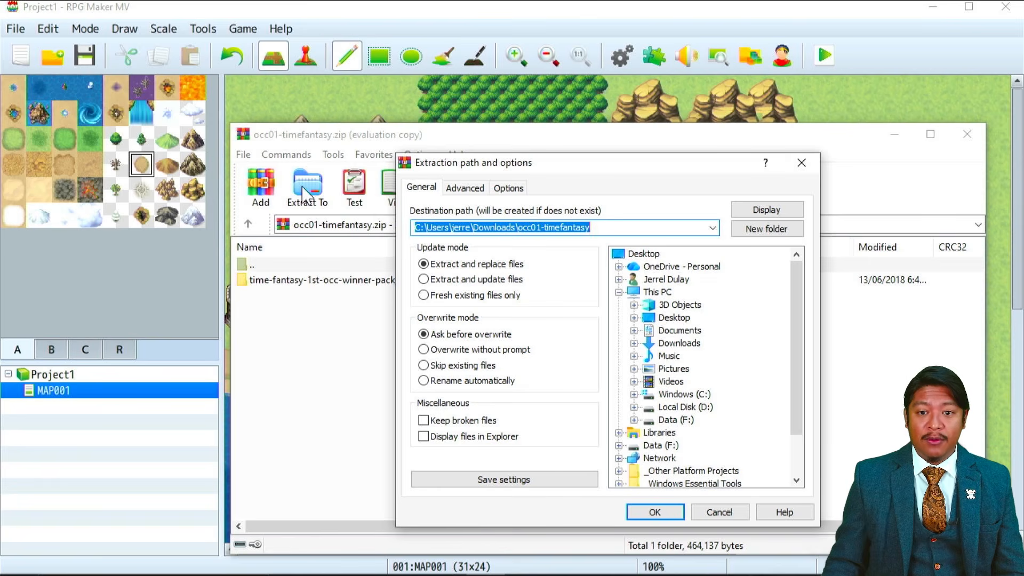
click(703, 409)
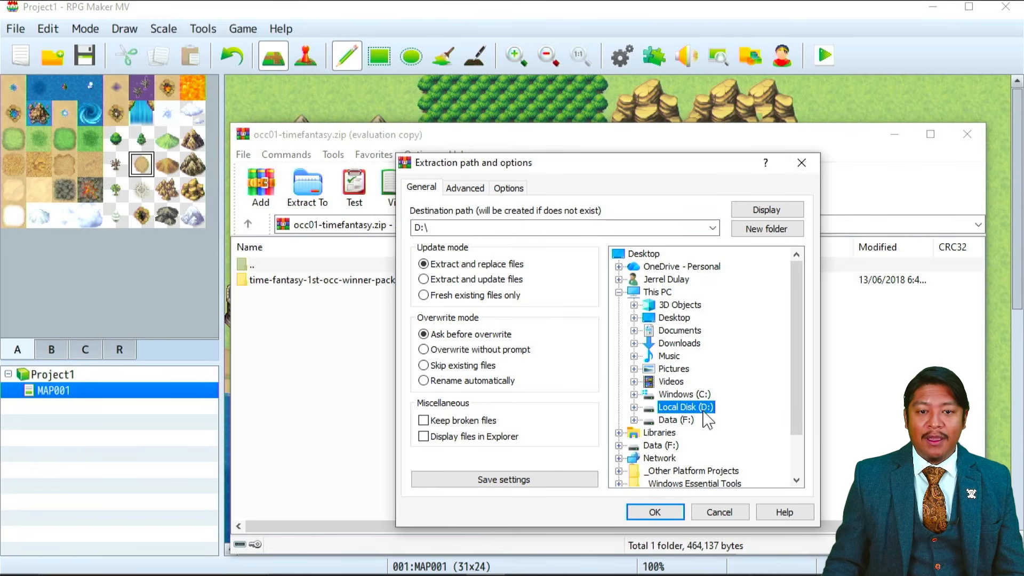
click(654, 513)
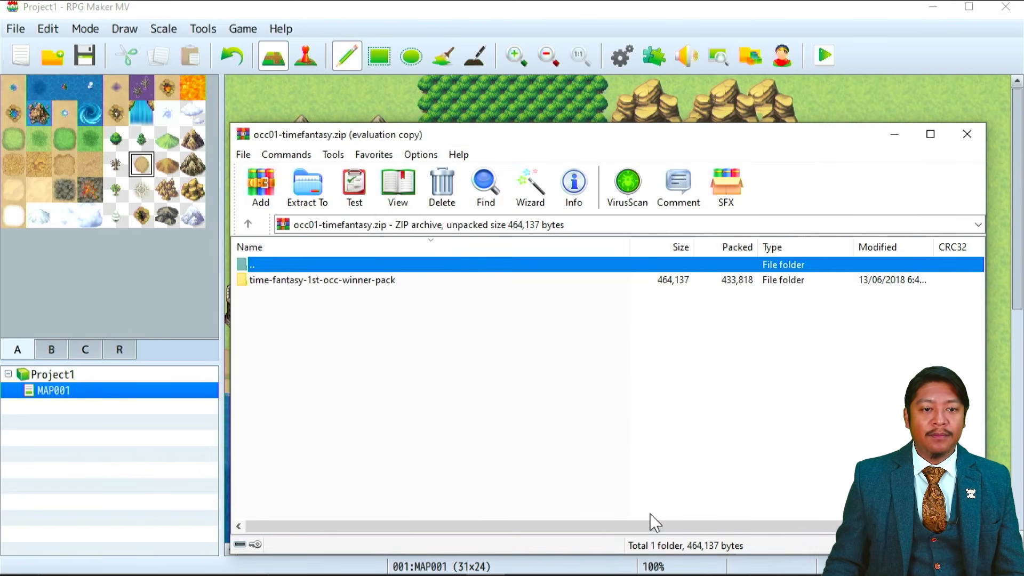
click(893, 134)
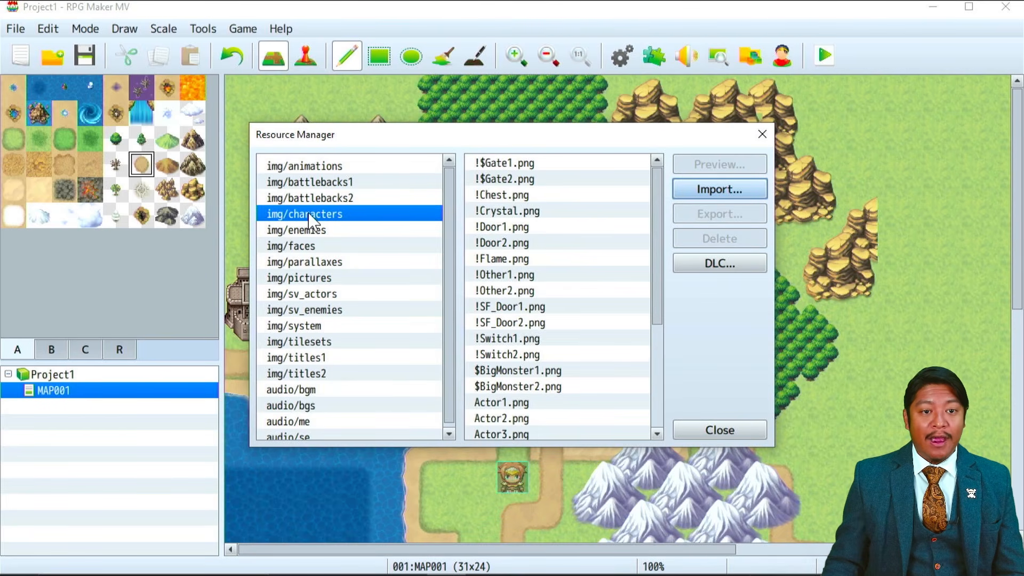
Import sheet_winnersa_1.png from the time-fantasy-1st-occ-winner-pack folder on D: into img/characters.
click(712, 197)
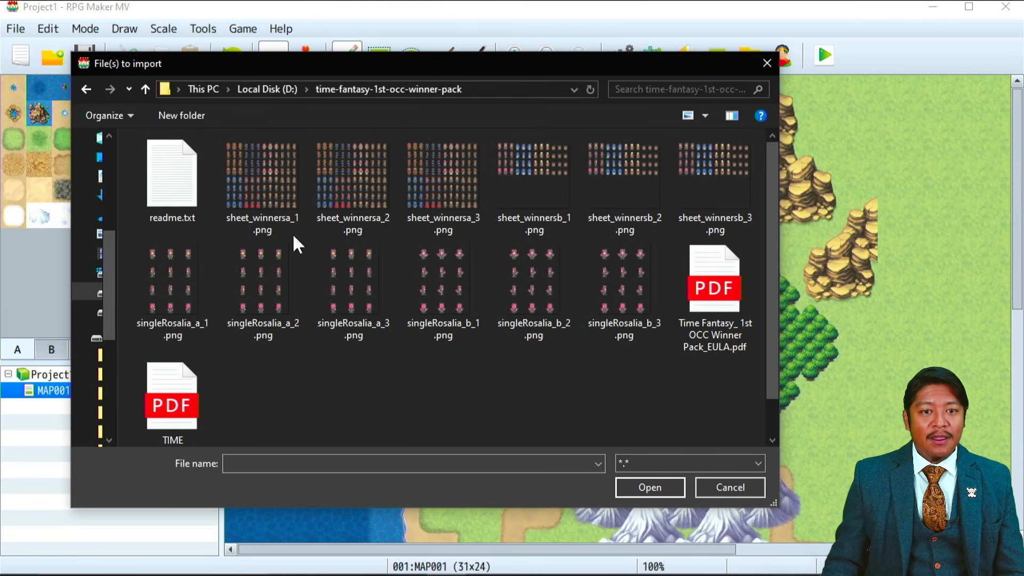
scroll(364, 330, down, 1)
scroll(334, 389, up, 1)
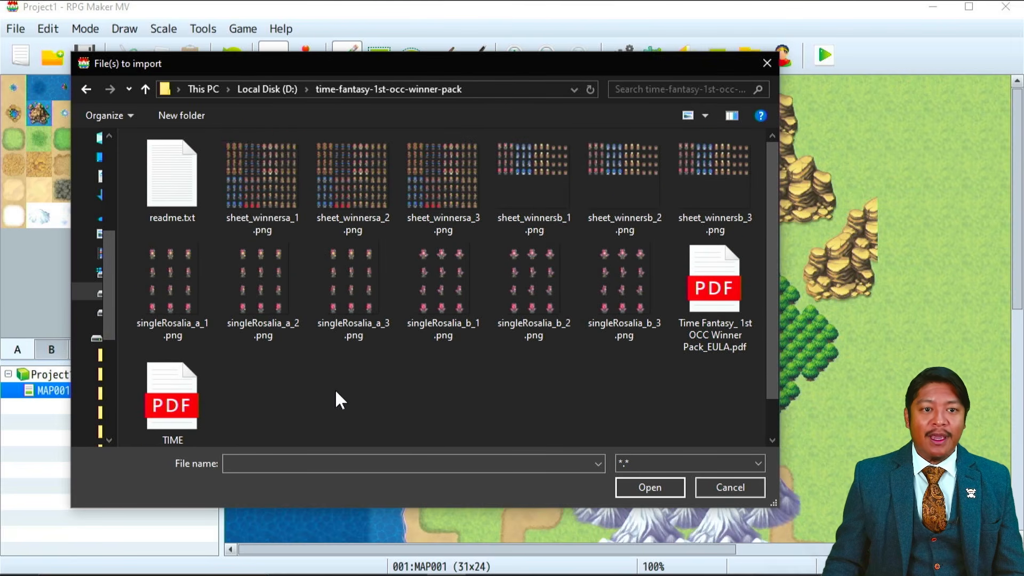
click(251, 194)
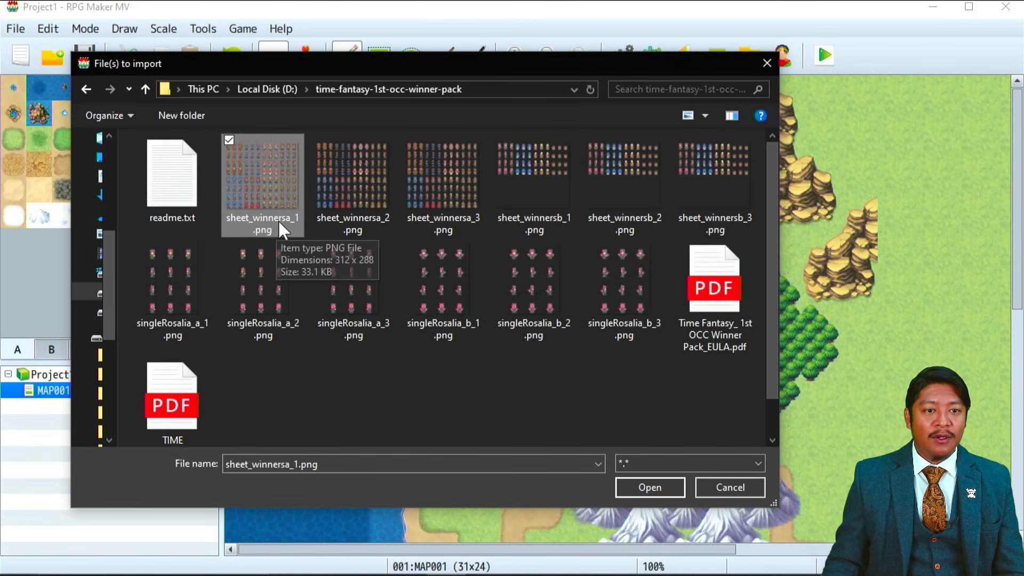
click(631, 488)
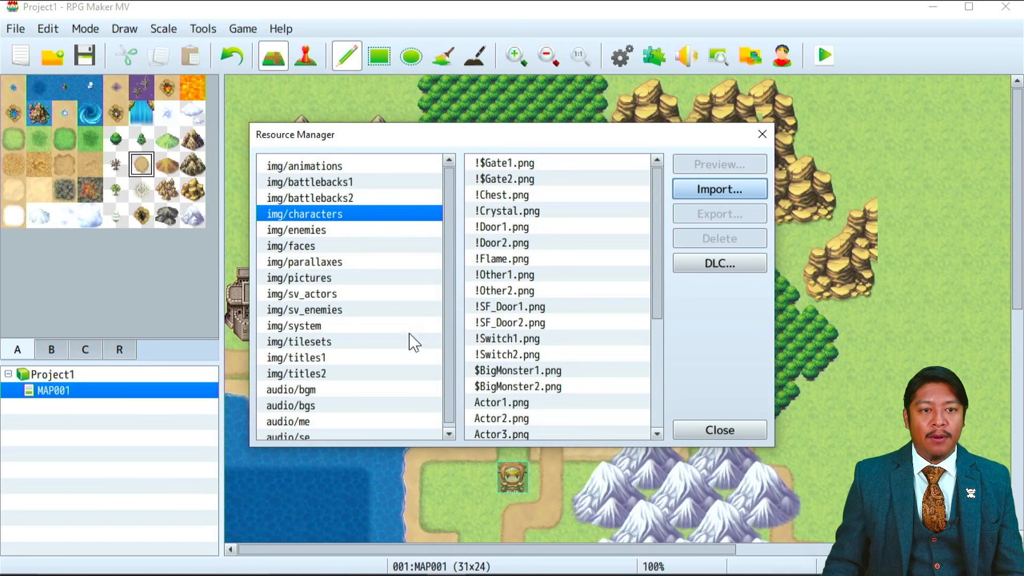
Locate sheet_winnersa_1.png among the img/characters resources and close the Resource Manager.
scroll(519, 275, down, 3)
scroll(515, 267, down, 1)
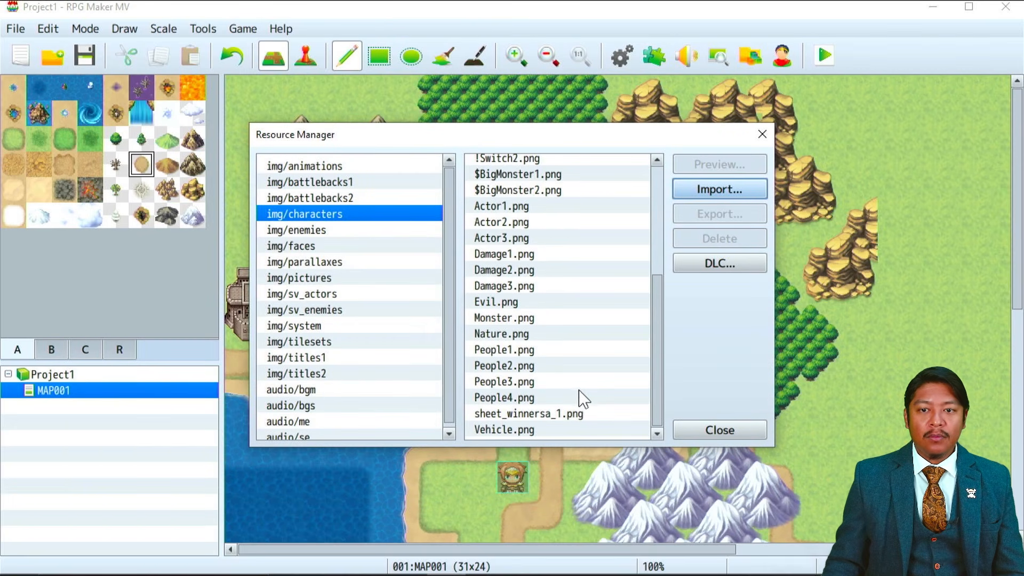
click(549, 416)
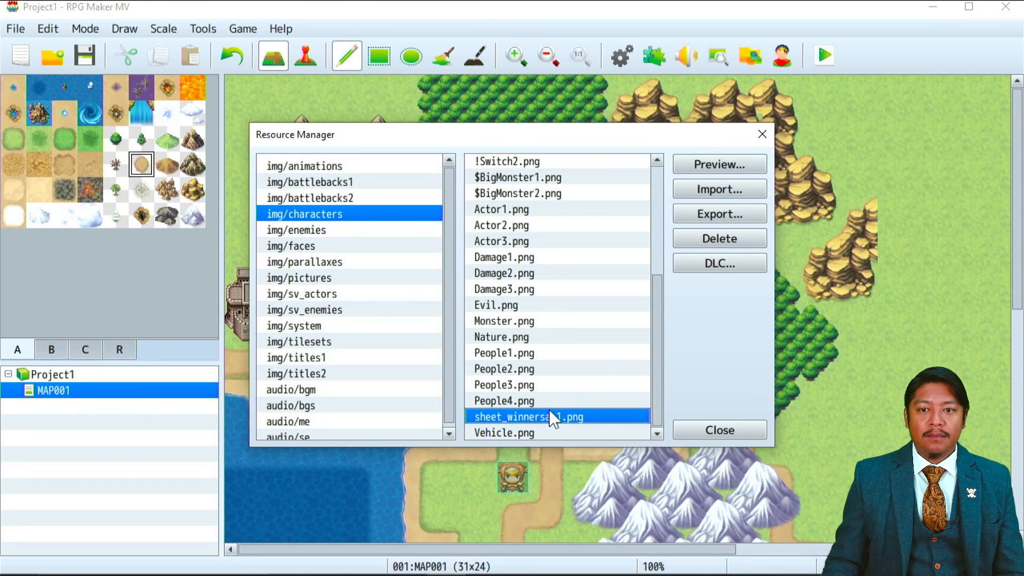
click(720, 430)
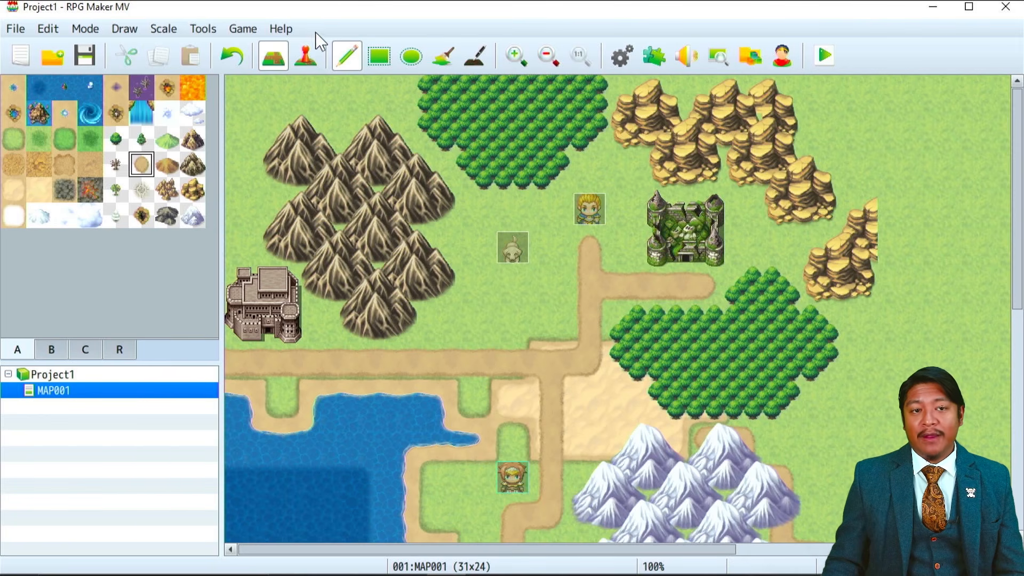
Switch to event editing, open the blond character's event EV001, and choose the sheet_winnersa_1 sheet for its image.
click(303, 57)
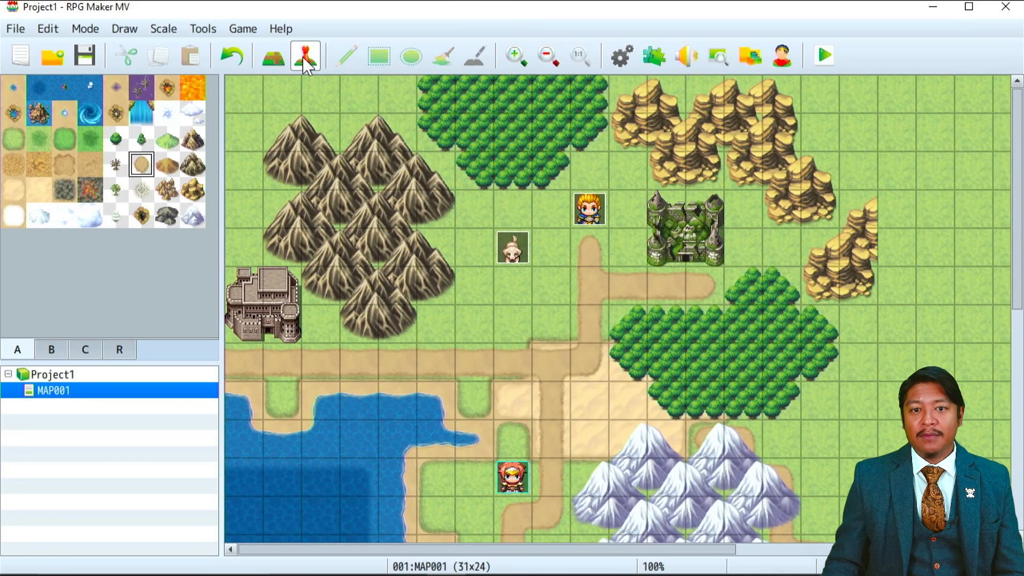
double_click(591, 213)
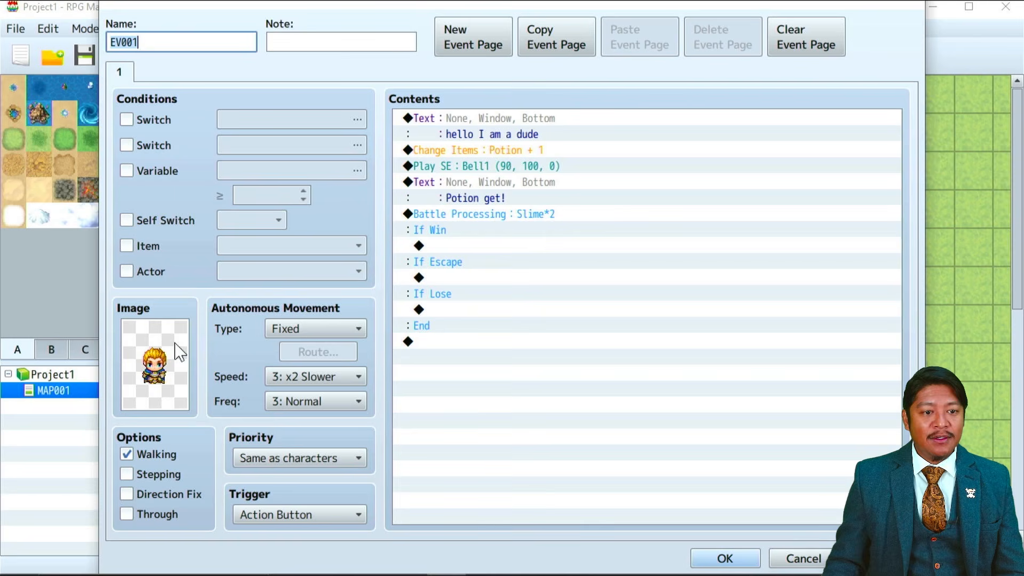
click(159, 379)
double_click(159, 380)
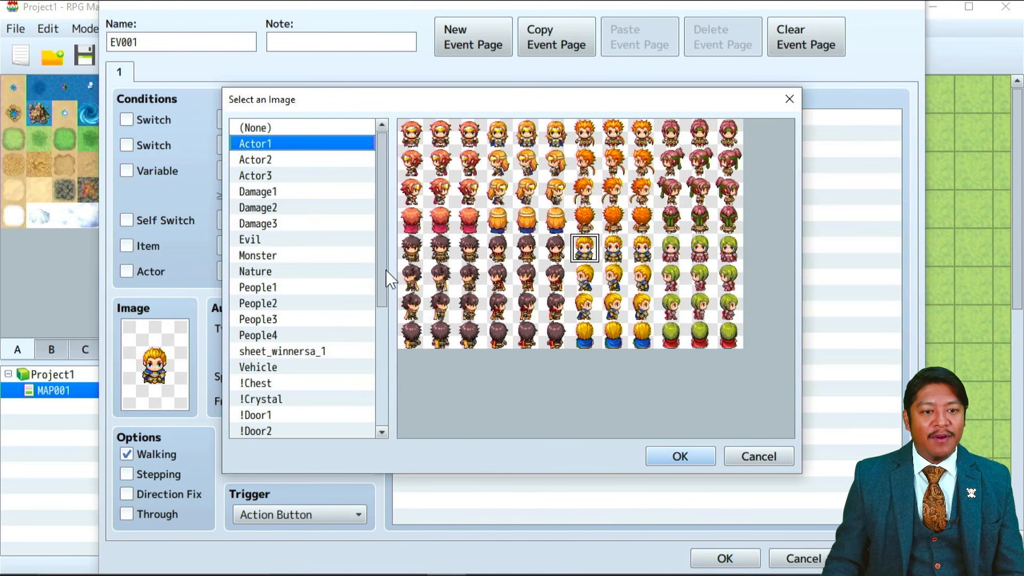
scroll(347, 319, down, 2)
click(303, 320)
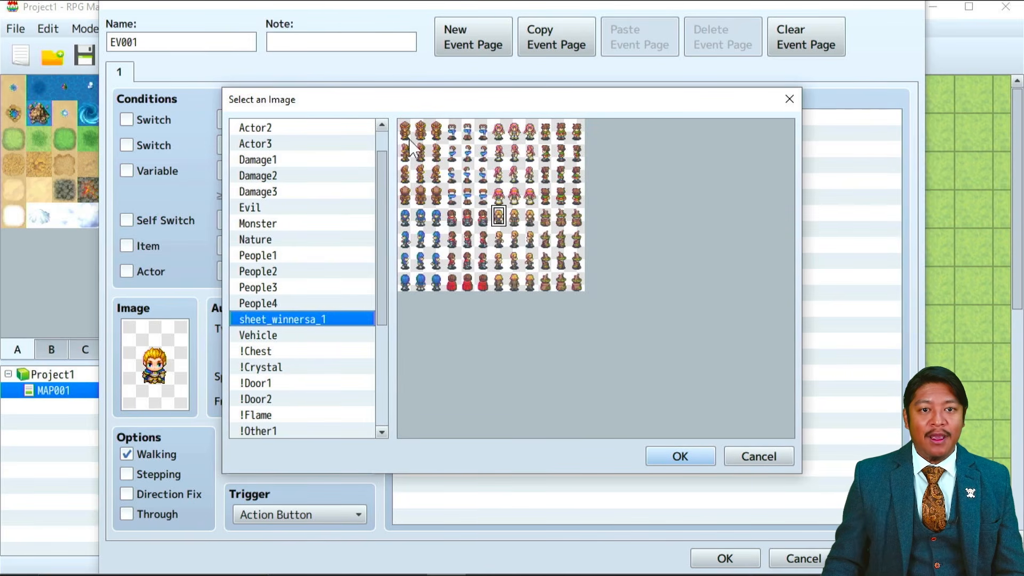
Compare several character frames in sheet_winnersa_1 with the People4 sprite sheet.
click(421, 131)
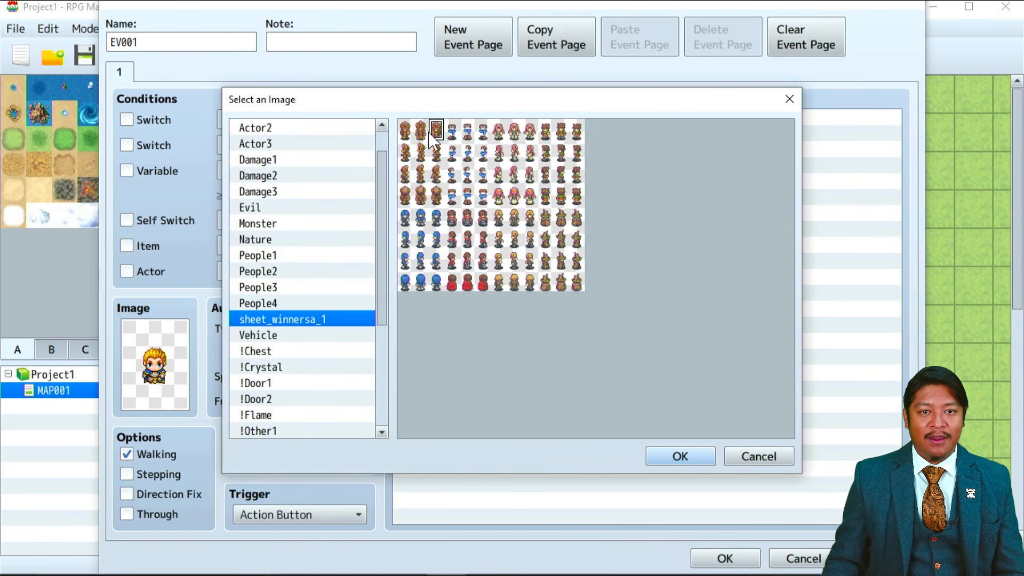
click(406, 151)
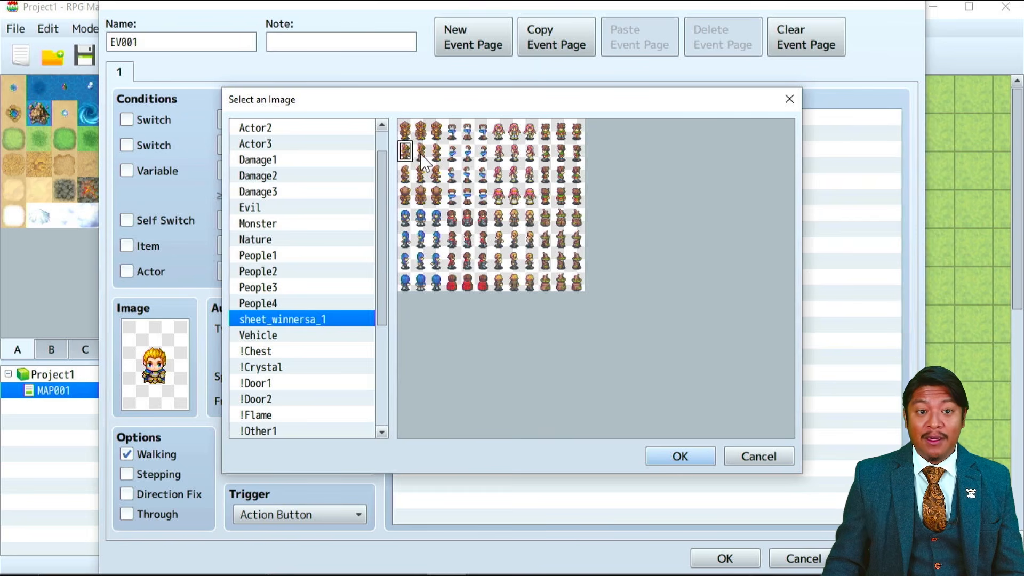
click(280, 303)
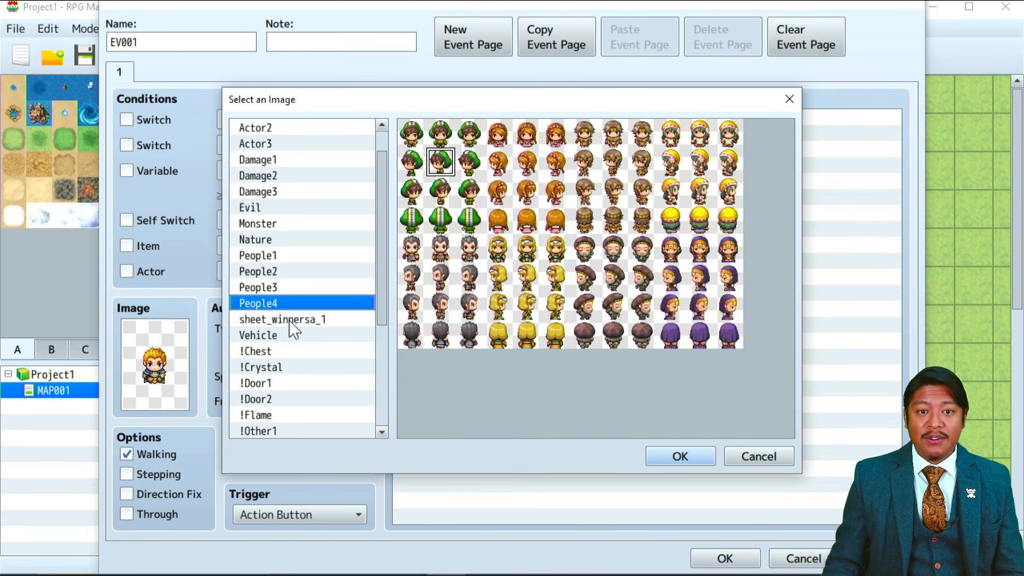
click(289, 322)
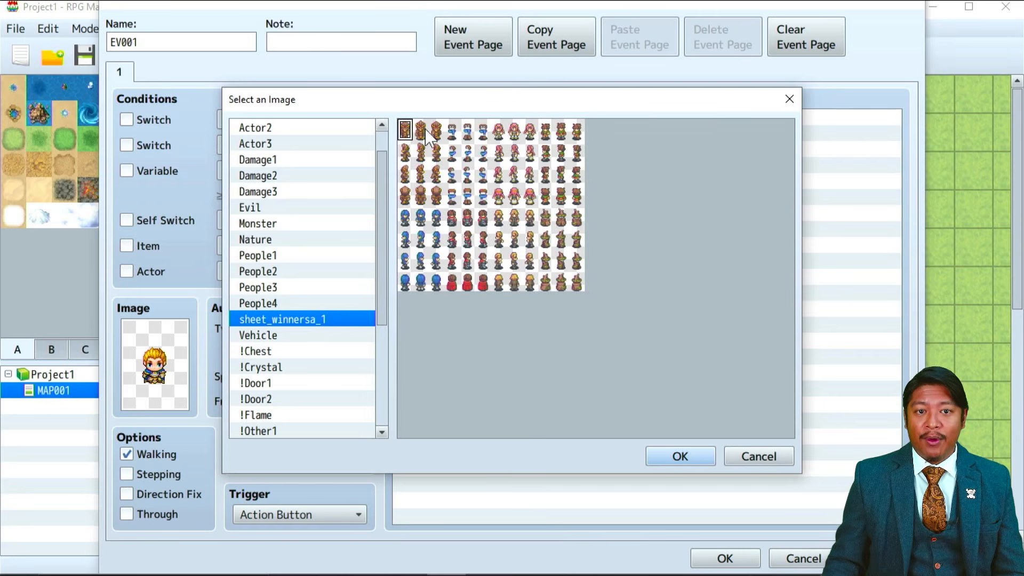
click(483, 131)
click(452, 133)
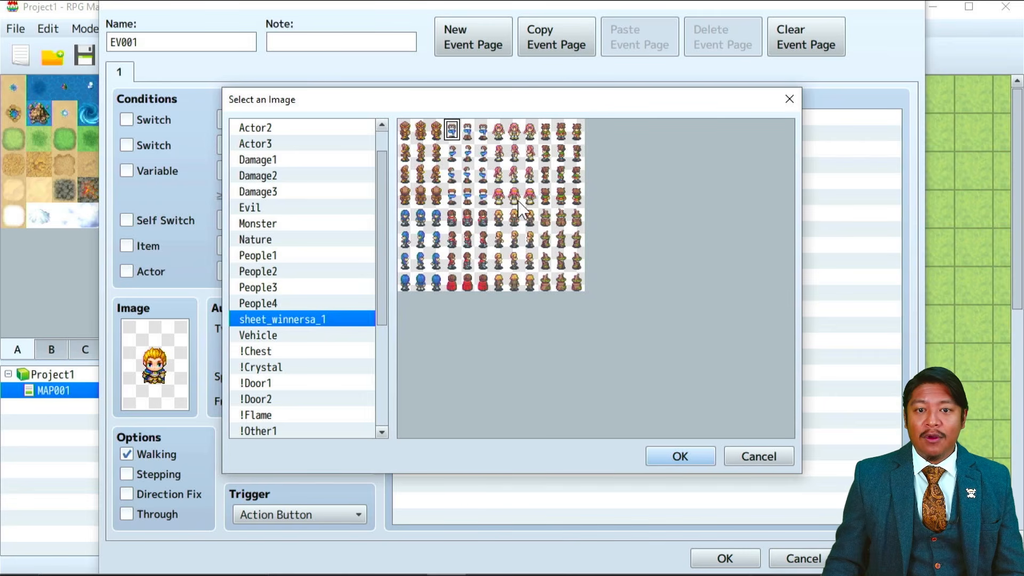
click(529, 259)
click(421, 261)
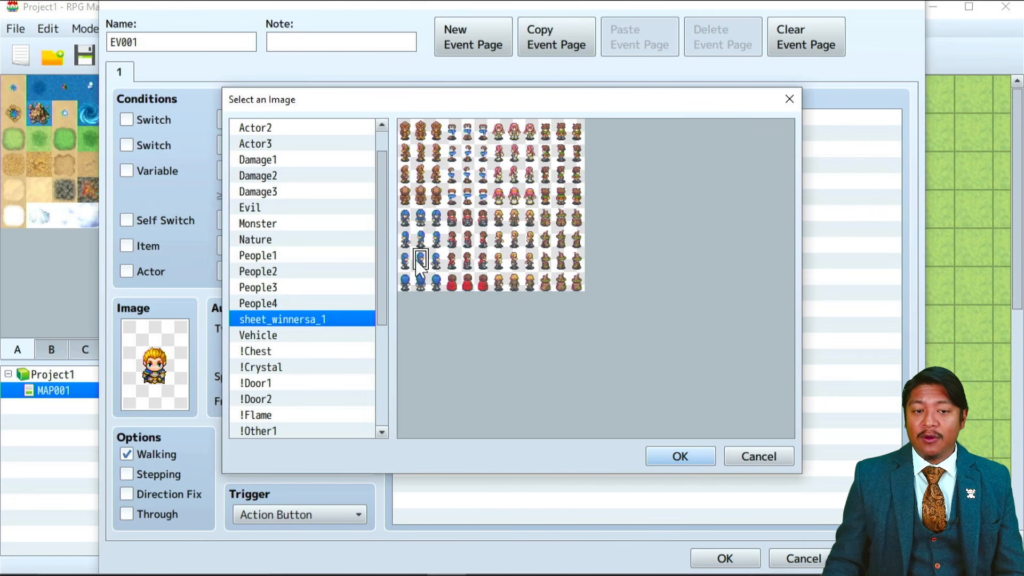
Set EV001's image to the first brown front-facing frame in sheet_winnersa_1 and apply the event changes.
click(404, 129)
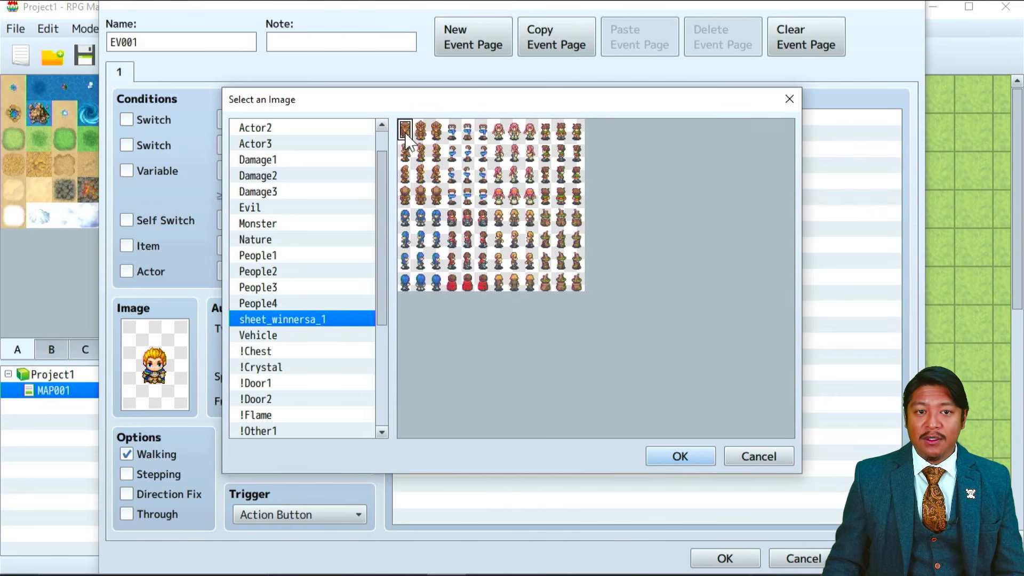
click(680, 457)
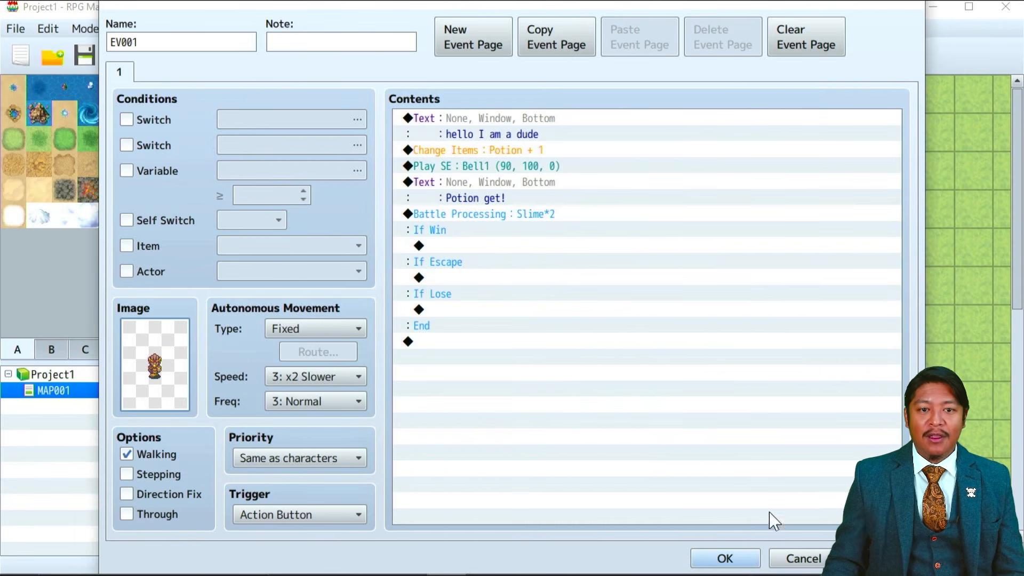
click(726, 557)
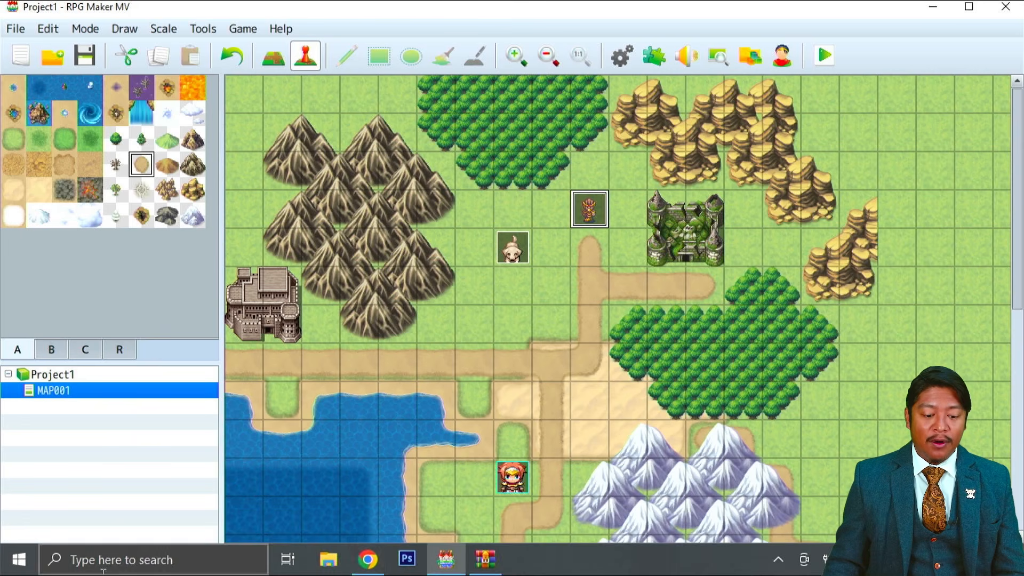
Visit the browser's downloads for the second character pack and import the occ2_05 character's _tv.png walking sheet into img/characters.
mouse_move(368, 564)
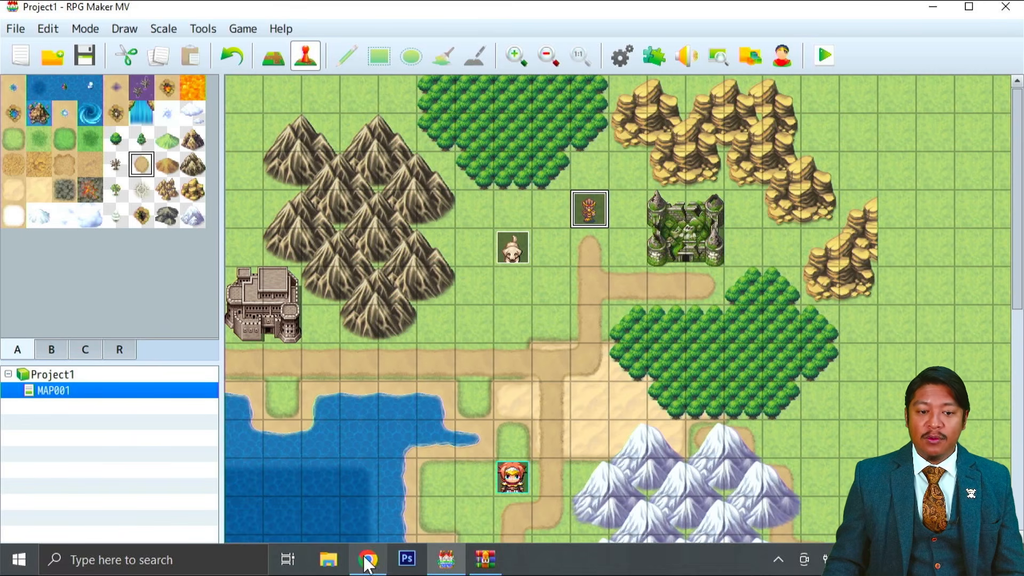
click(369, 560)
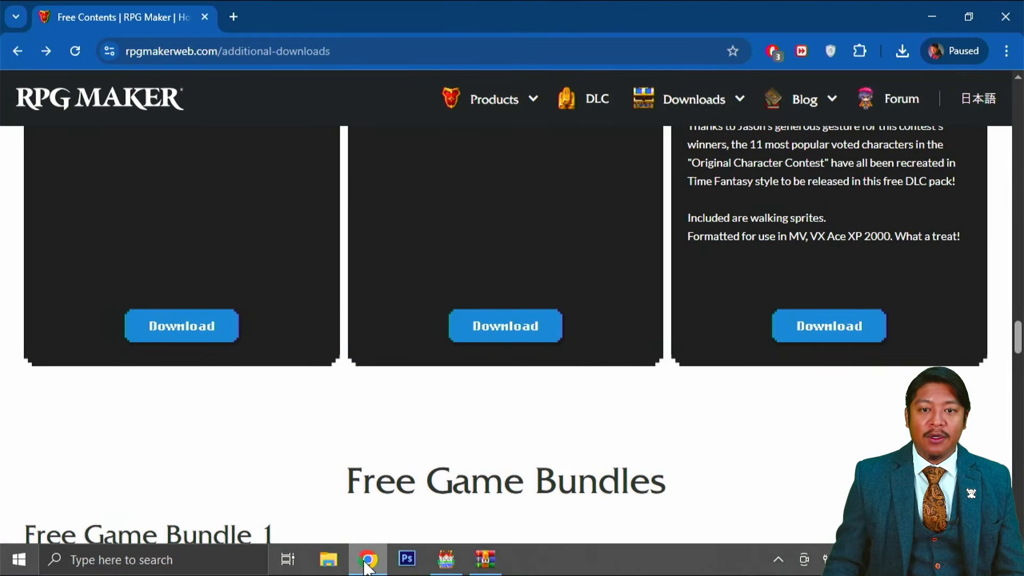
click(902, 51)
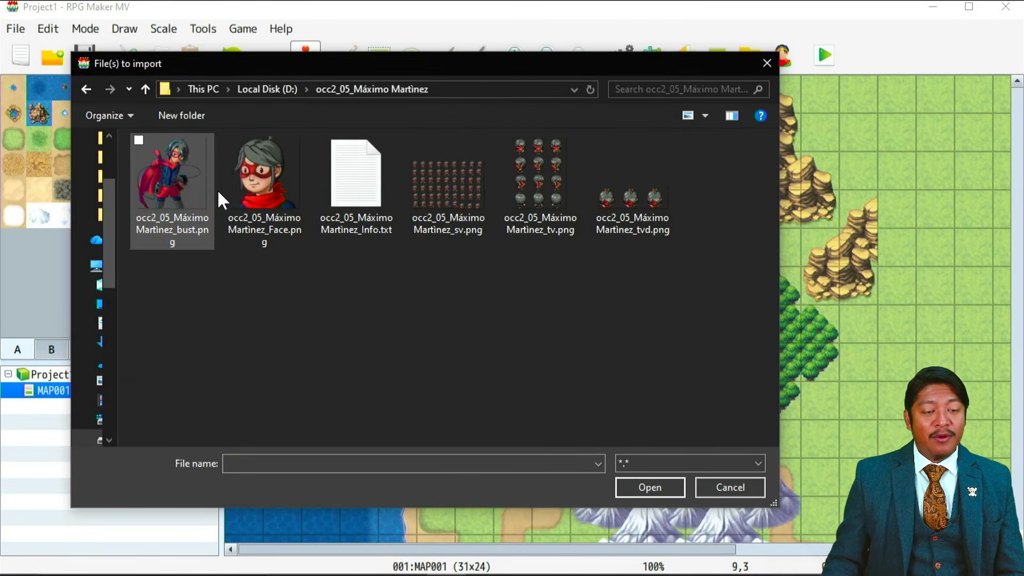
double_click(520, 184)
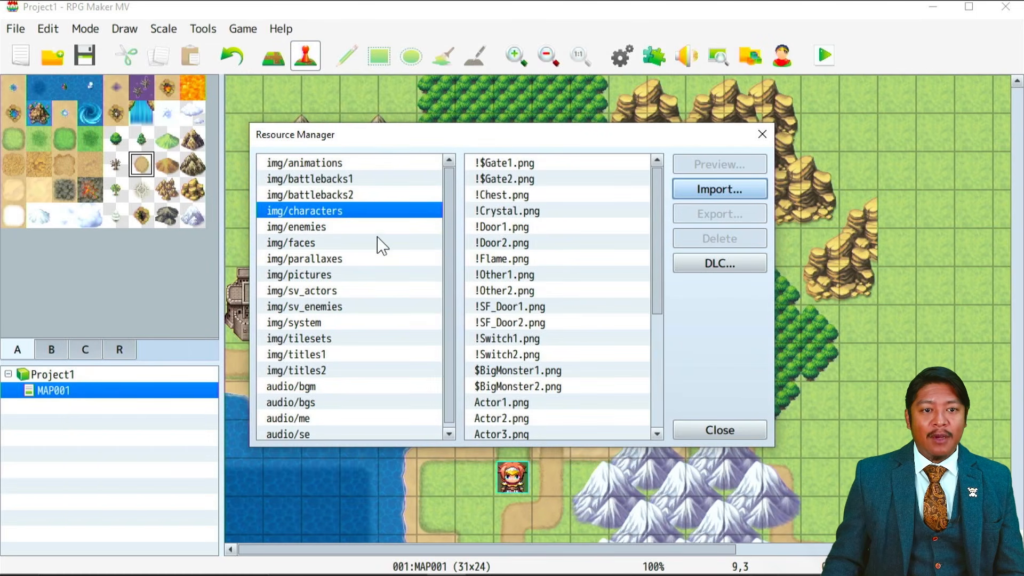
Import the occ2_05 character's _Face.png portrait into img/faces and close the Resource Manager.
click(359, 244)
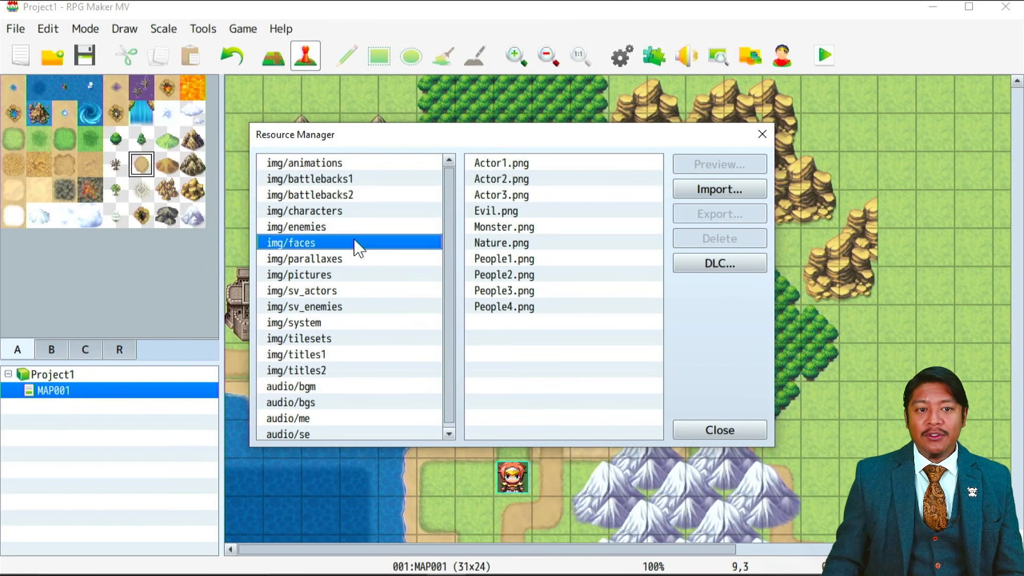
click(709, 190)
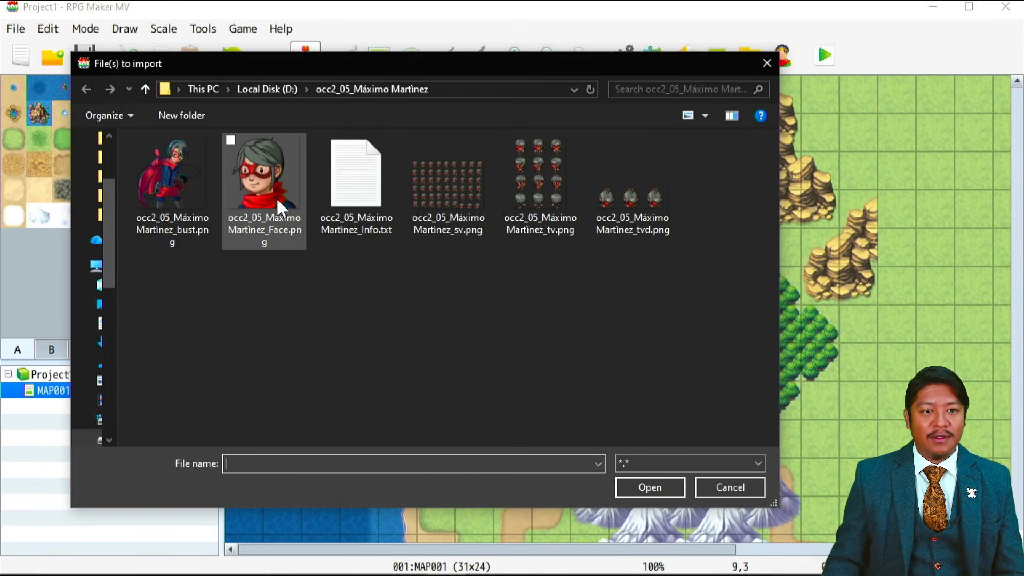
click(258, 177)
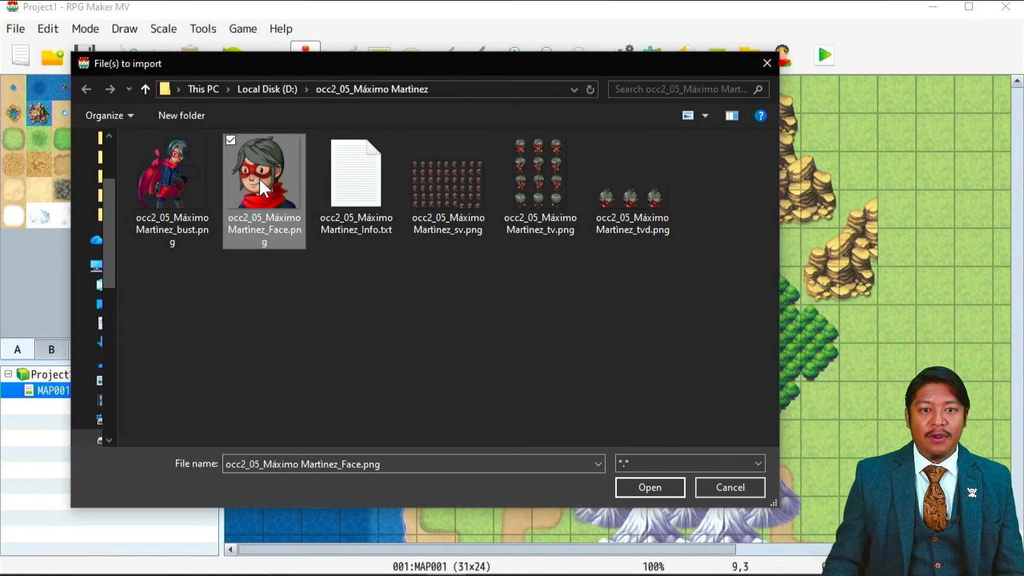
double_click(258, 177)
click(733, 429)
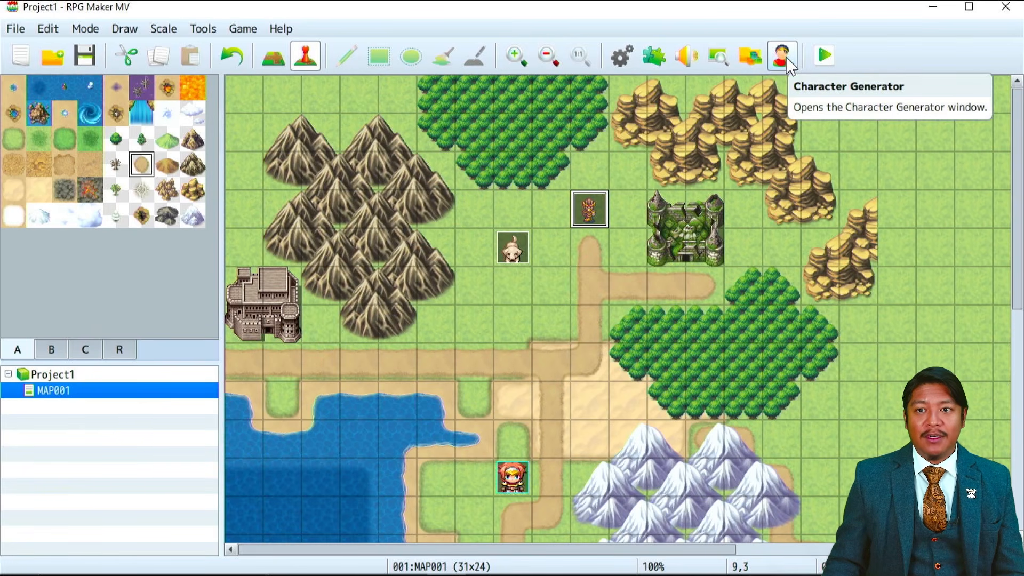
Set the face image of actor 0001 in the database to the imported occ2_05 portrait.
click(625, 62)
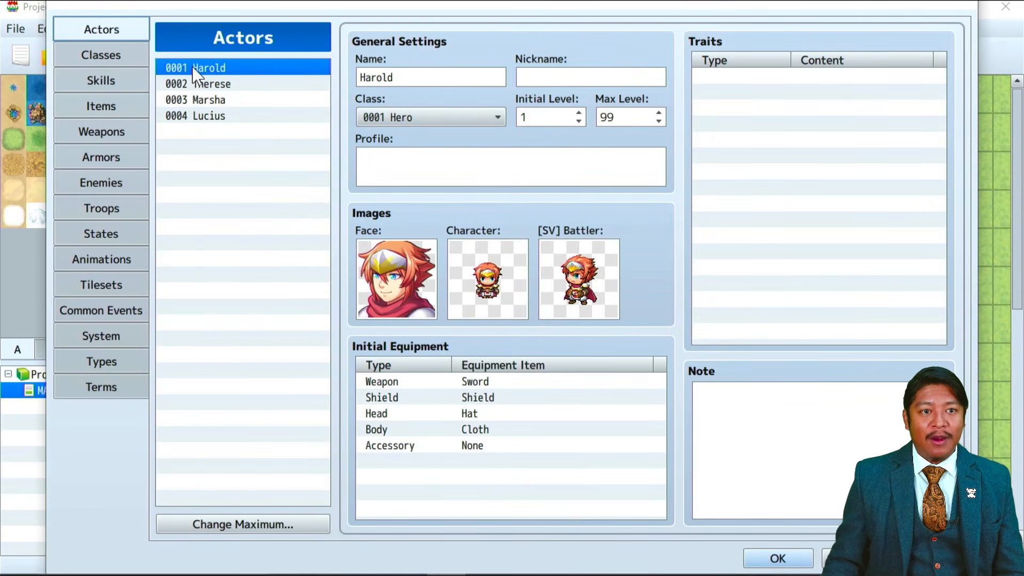
double_click(410, 281)
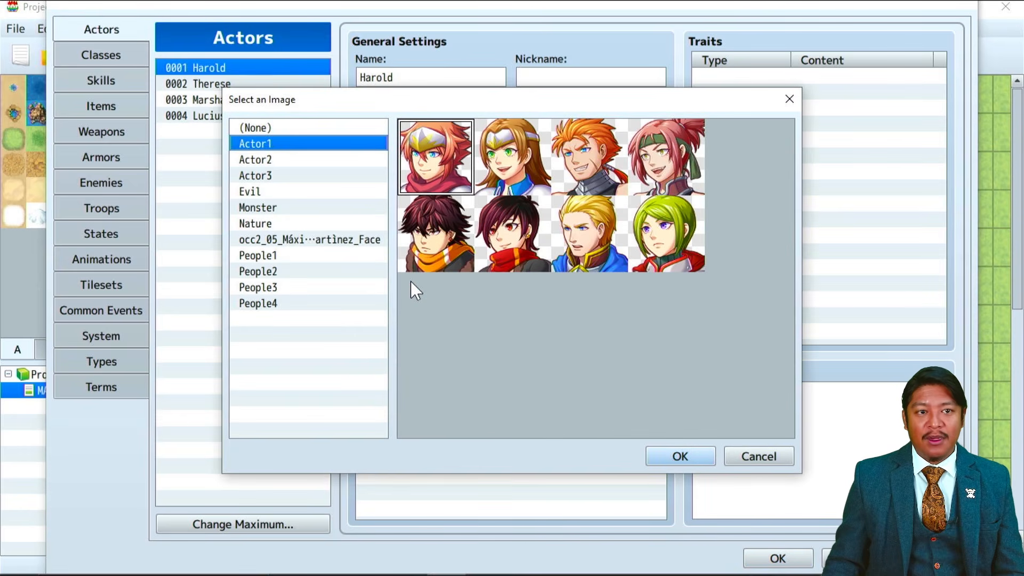
click(308, 241)
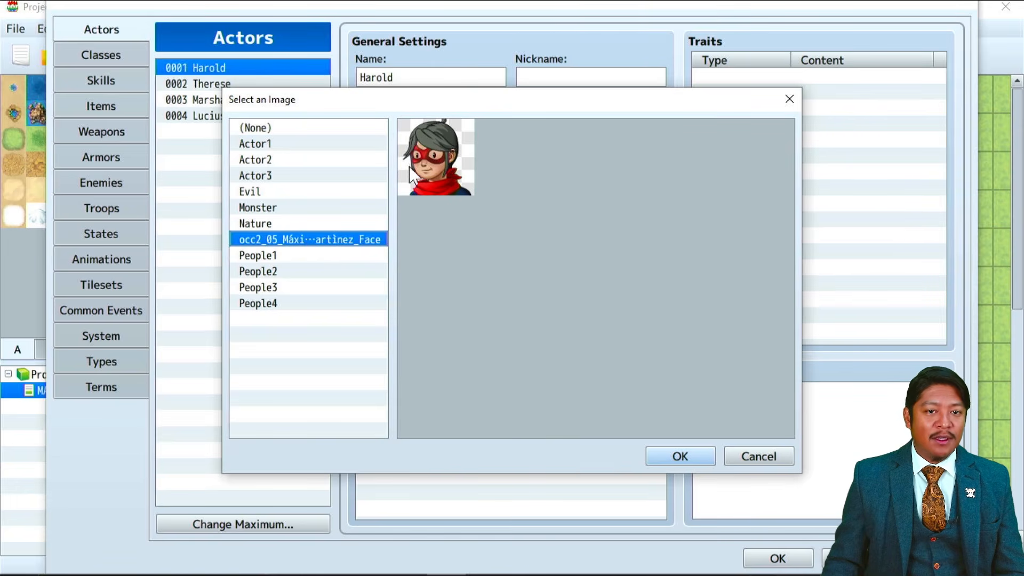
double_click(426, 174)
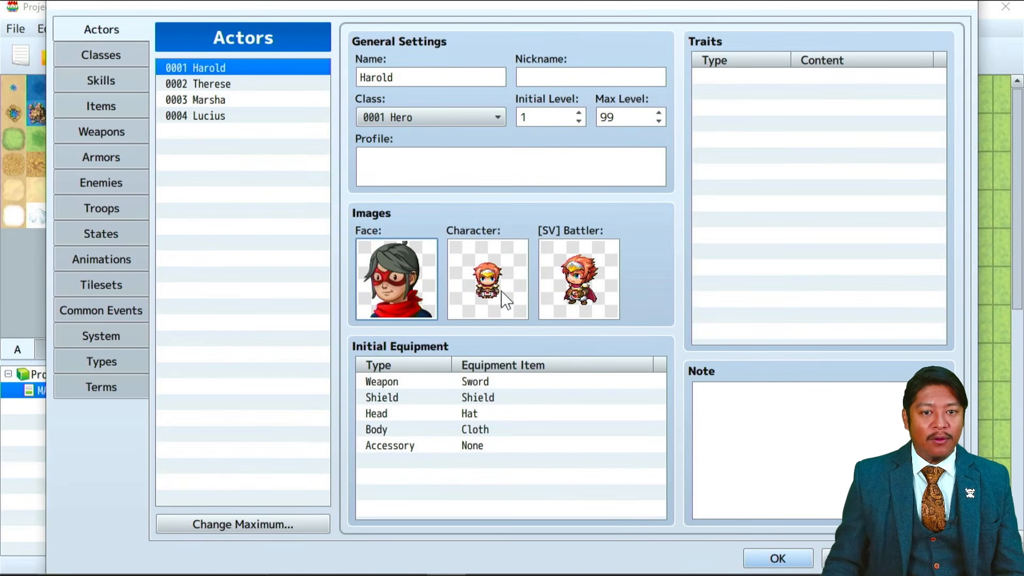
Try an upper frame block of the imported occ2_05 _tv sheet as actor 0001's walking character image.
click(486, 283)
double_click(487, 288)
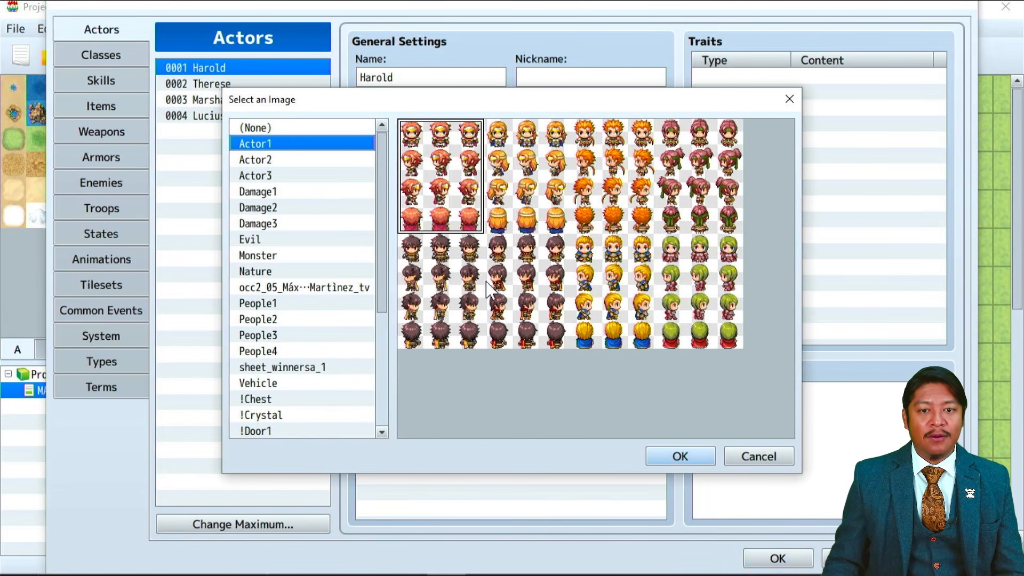
click(293, 288)
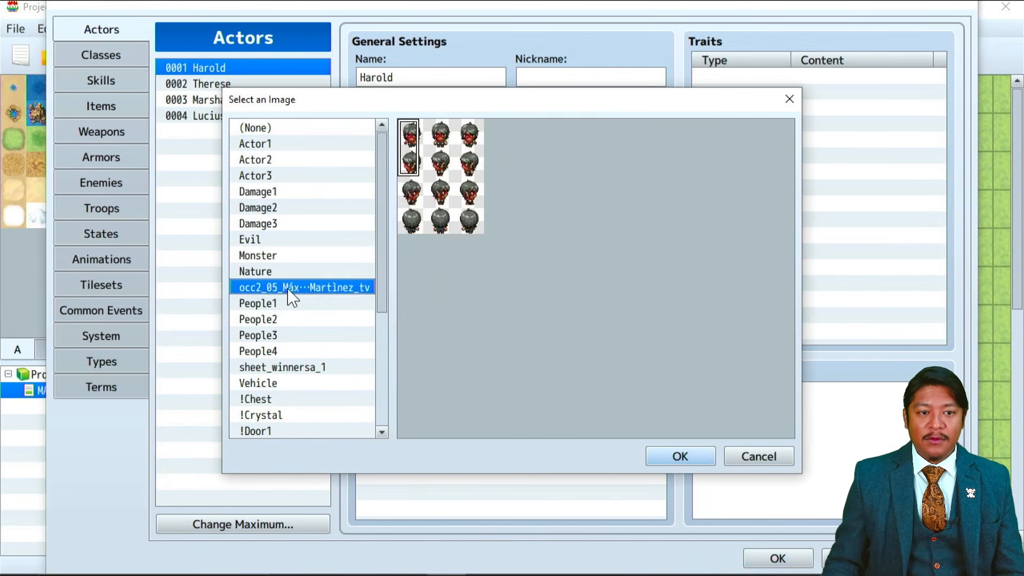
click(434, 150)
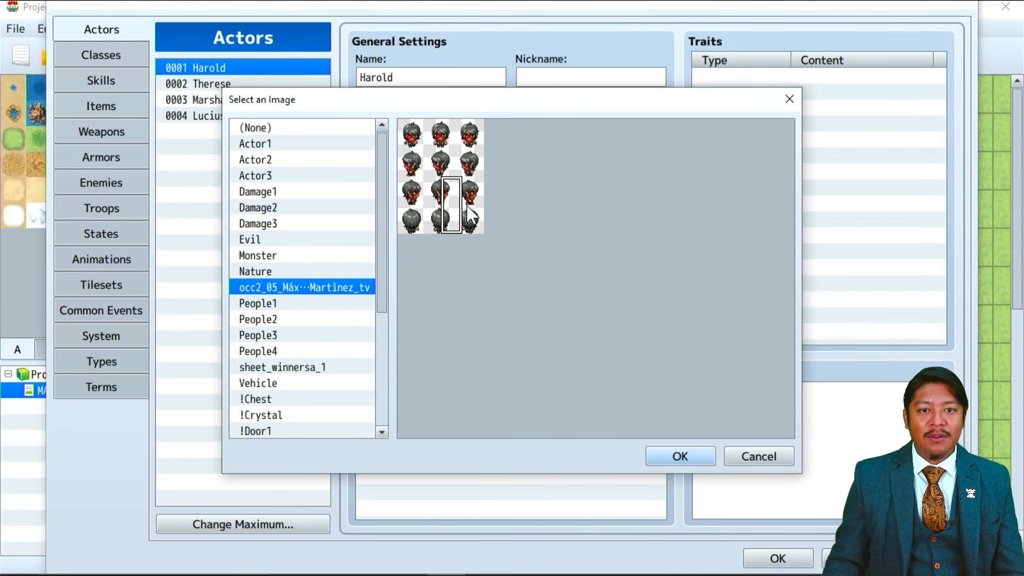
click(433, 213)
click(413, 155)
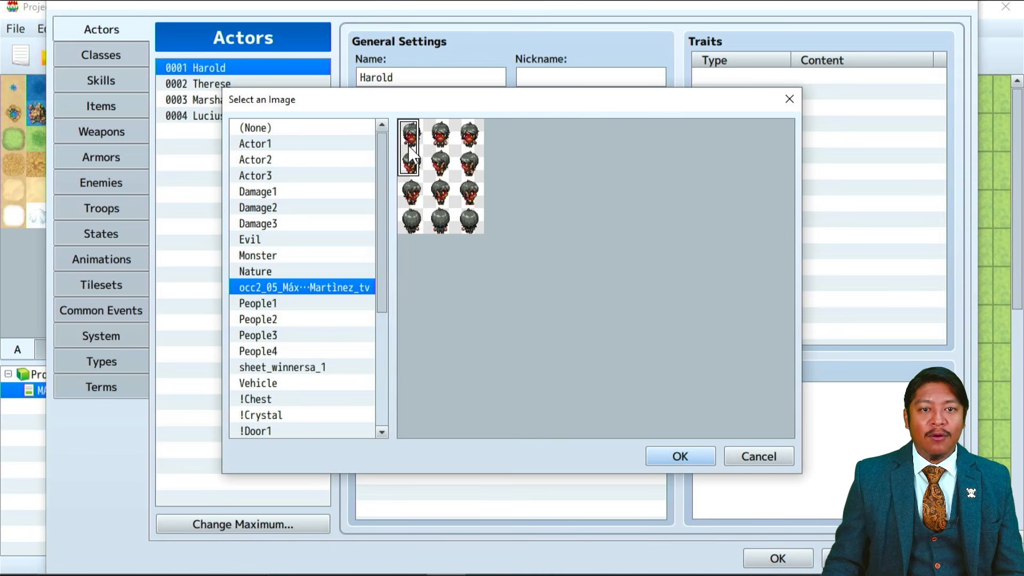
click(440, 152)
click(471, 152)
click(441, 153)
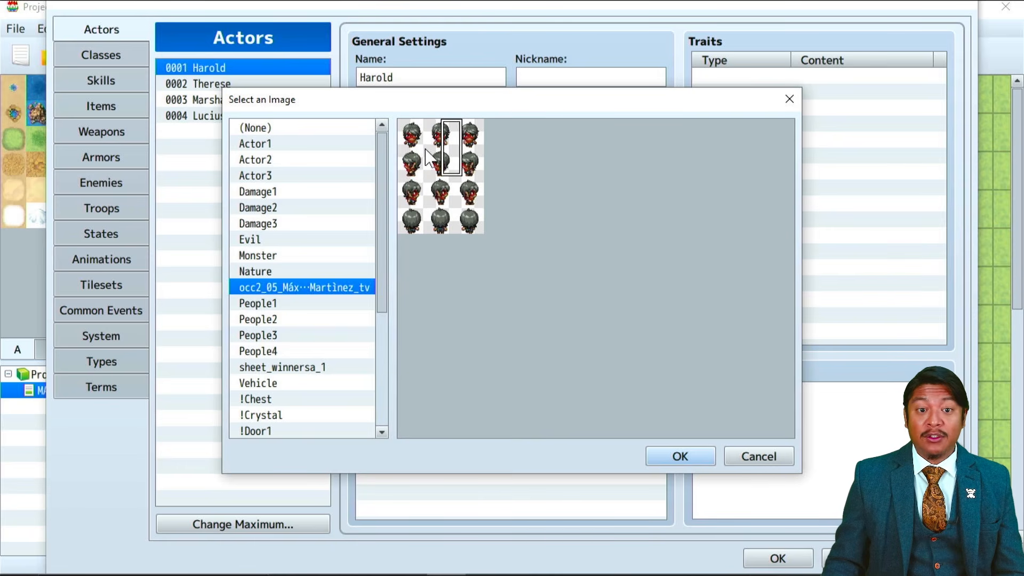
click(425, 149)
double_click(421, 159)
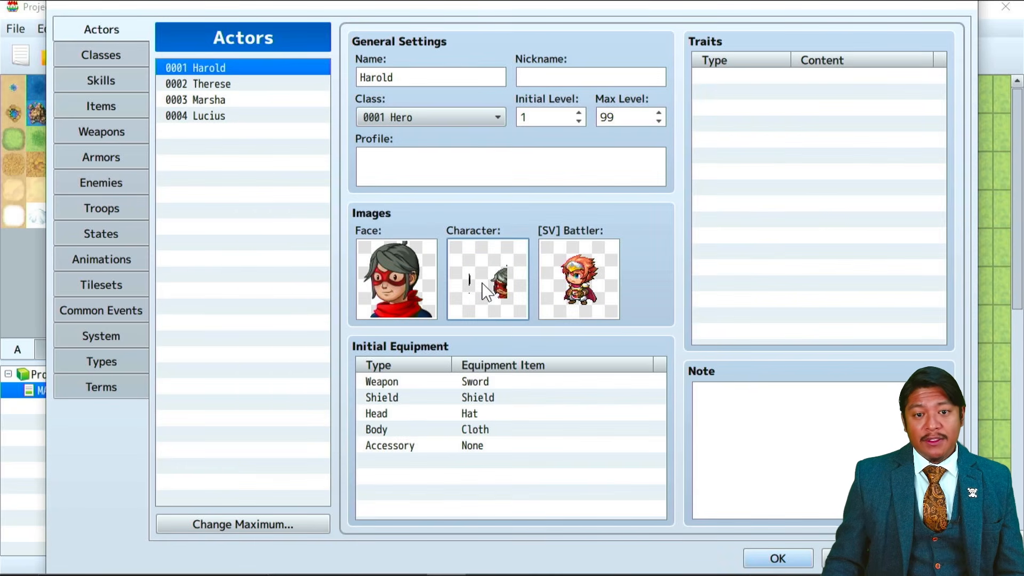
Try the lower-left frame block of the occ2_05 _tv sheet as actor 0001's character image.
double_click(486, 292)
click(314, 287)
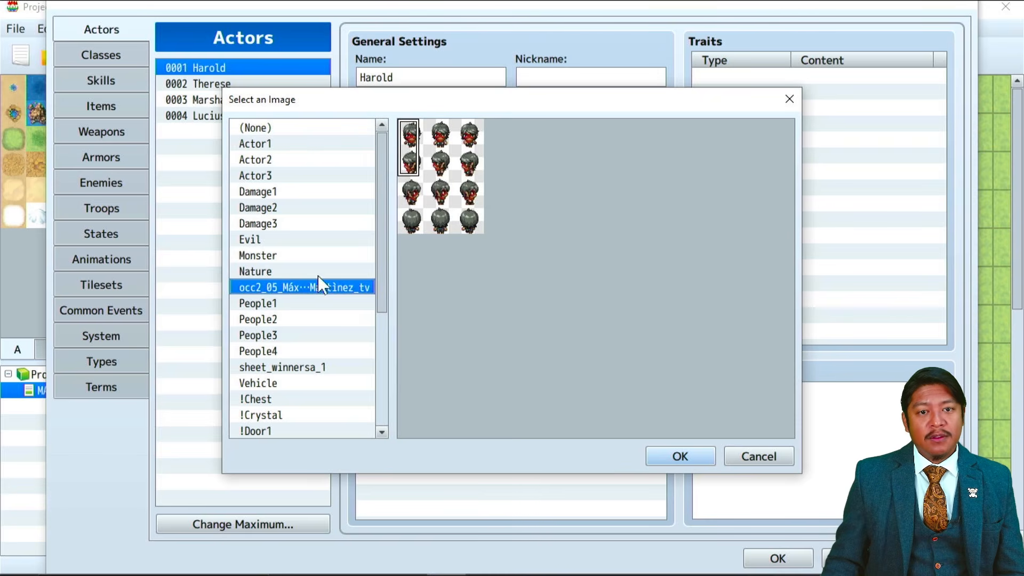
click(440, 159)
click(469, 159)
click(462, 192)
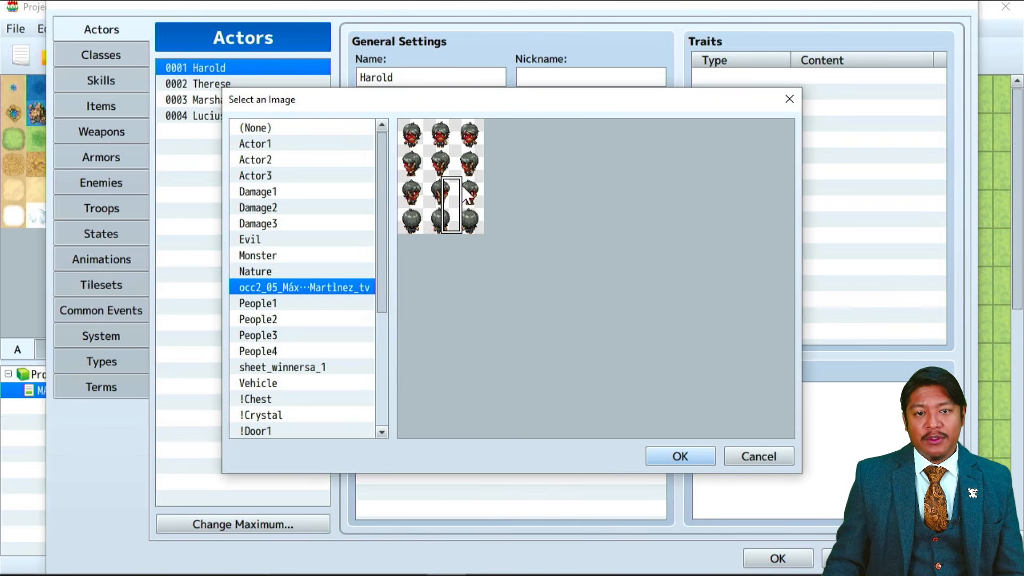
click(412, 214)
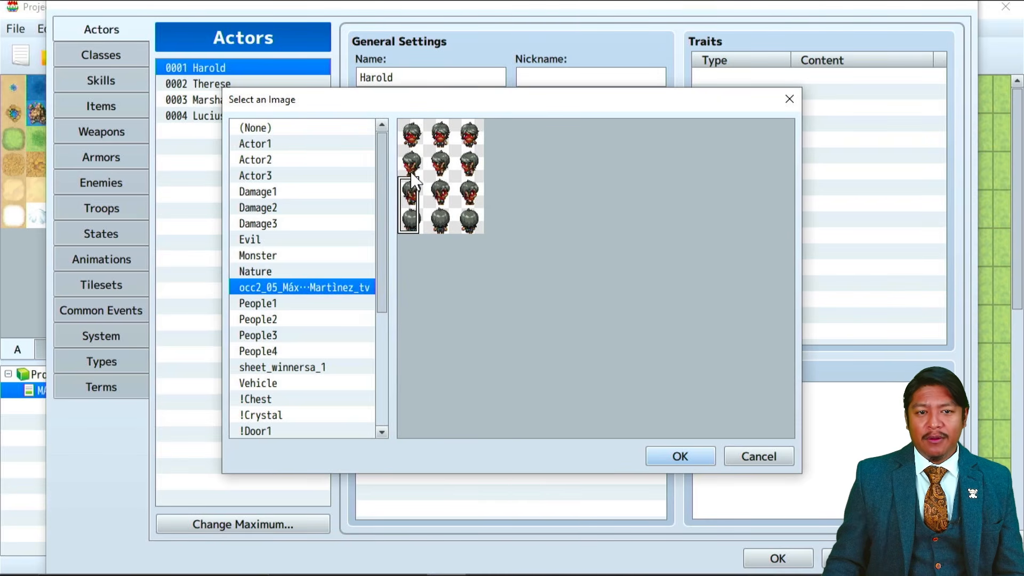
double_click(412, 187)
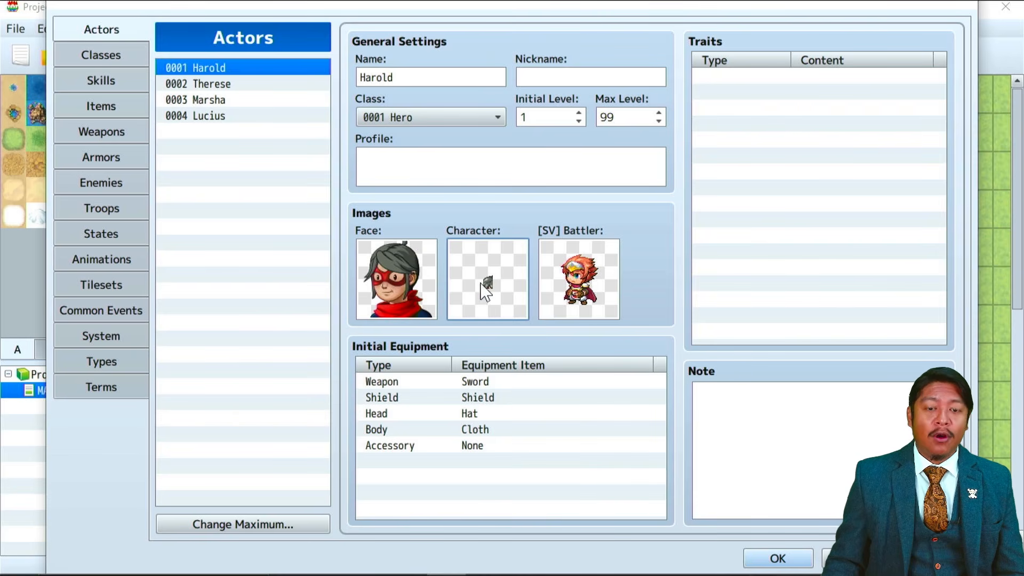
Examine how several characters' frame blocks are laid out in the People1 sprite sheet for comparison.
double_click(486, 286)
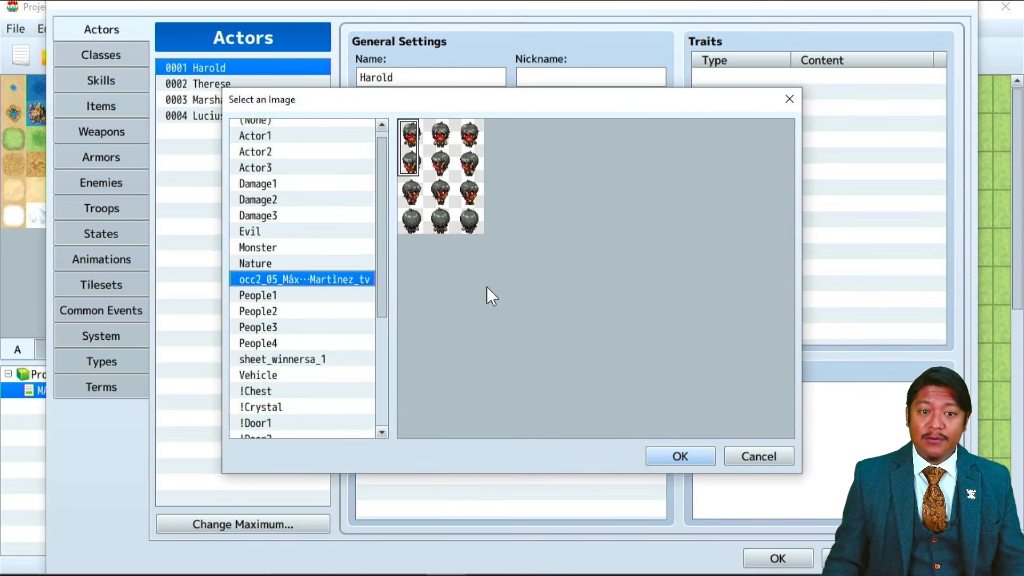
click(280, 298)
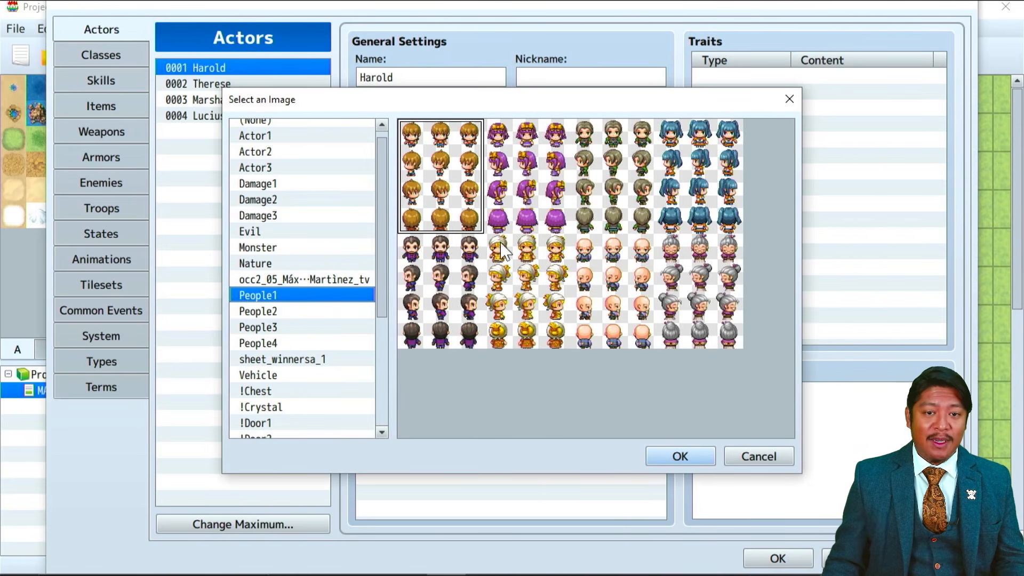
click(440, 294)
click(509, 302)
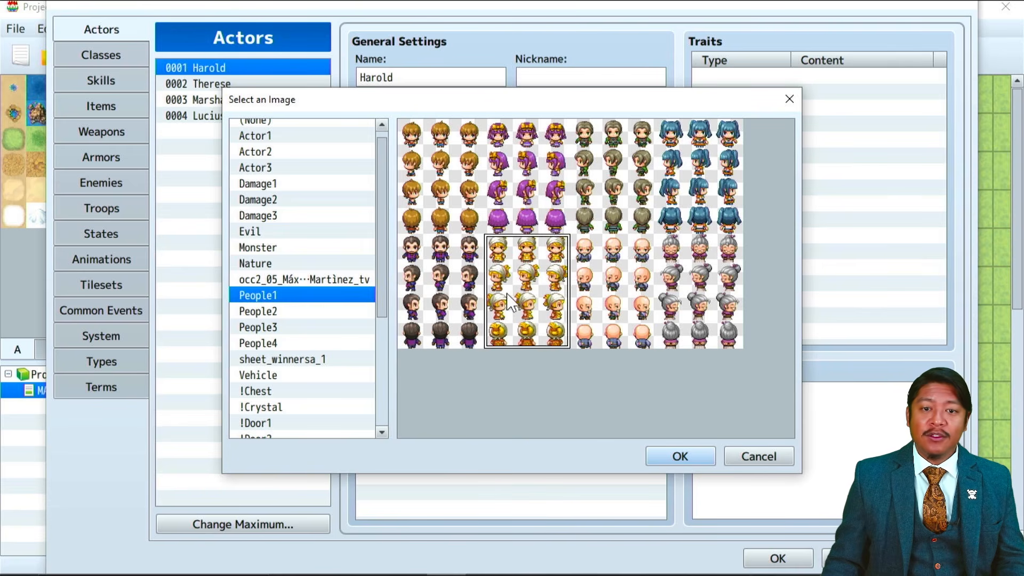
click(538, 205)
scroll(325, 267, down, 3)
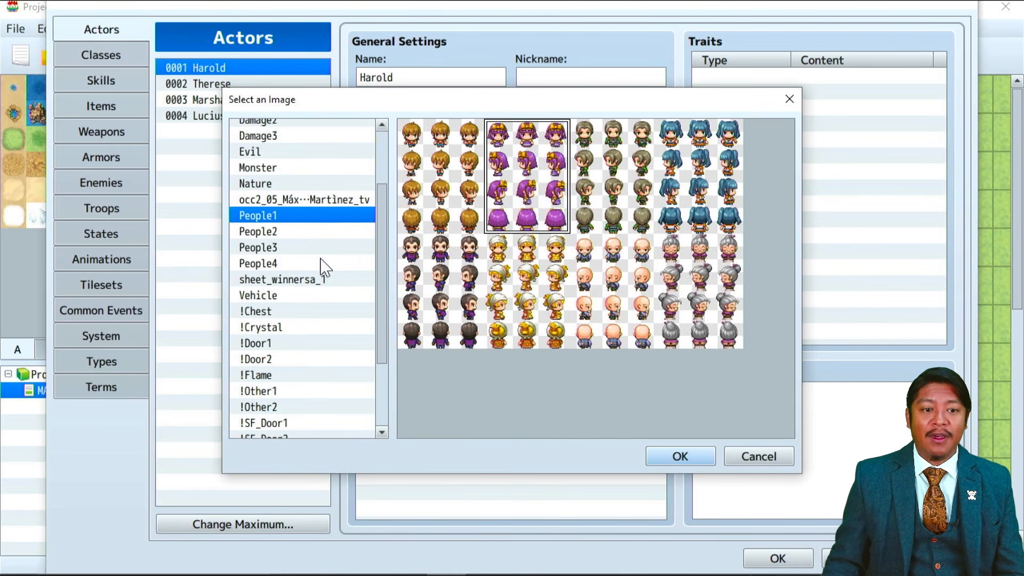
Set actor 0001's character image to the upper-left brown character in sheet_winnersa_1 and apply the database changes.
click(309, 216)
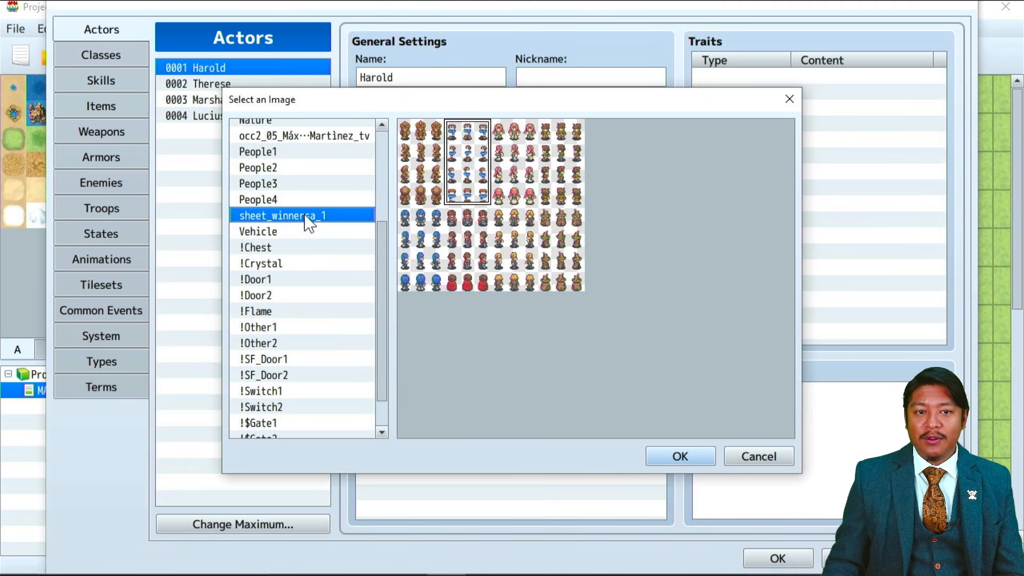
click(412, 194)
click(429, 258)
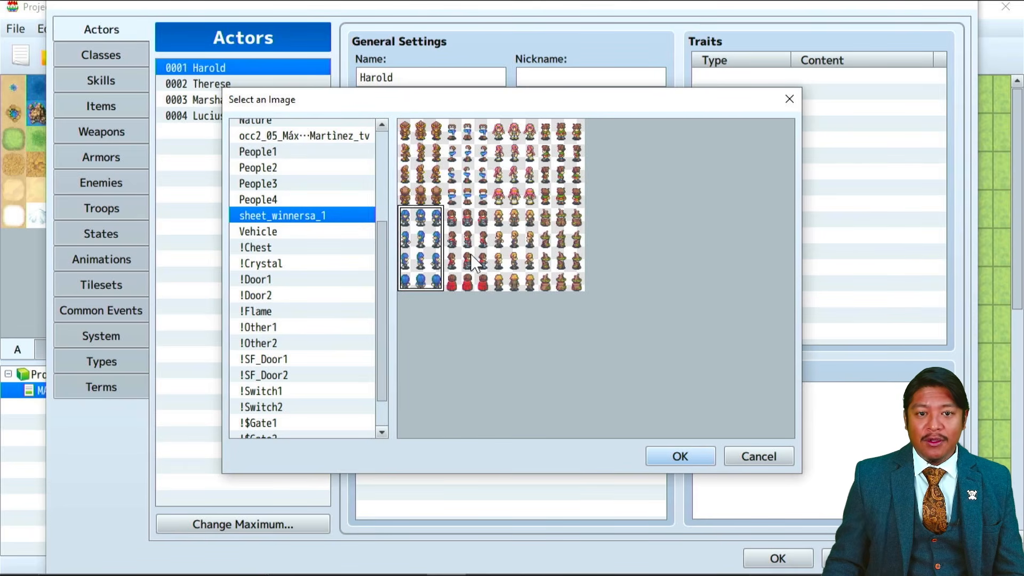
click(475, 262)
click(500, 273)
click(573, 274)
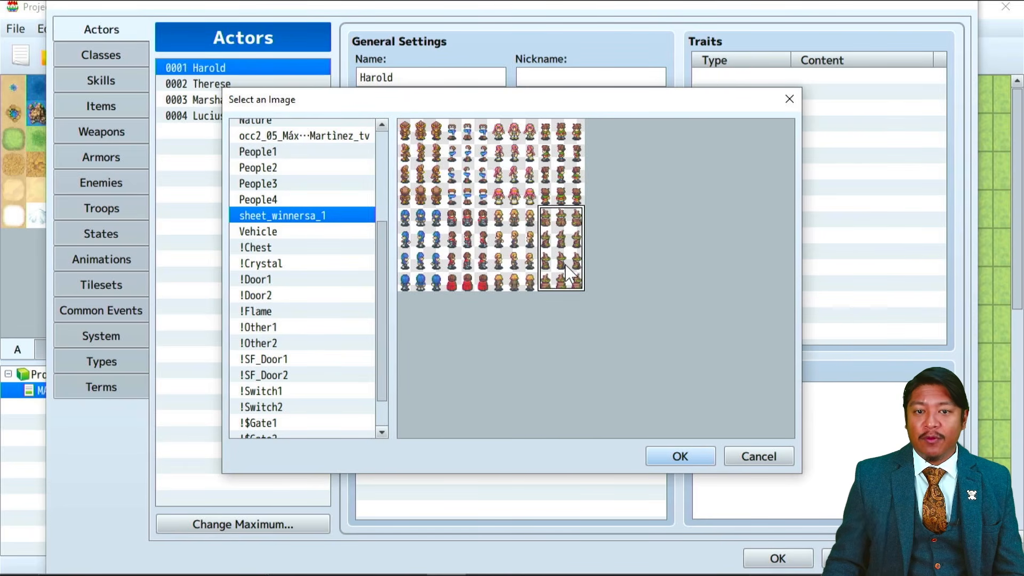
click(564, 198)
double_click(432, 187)
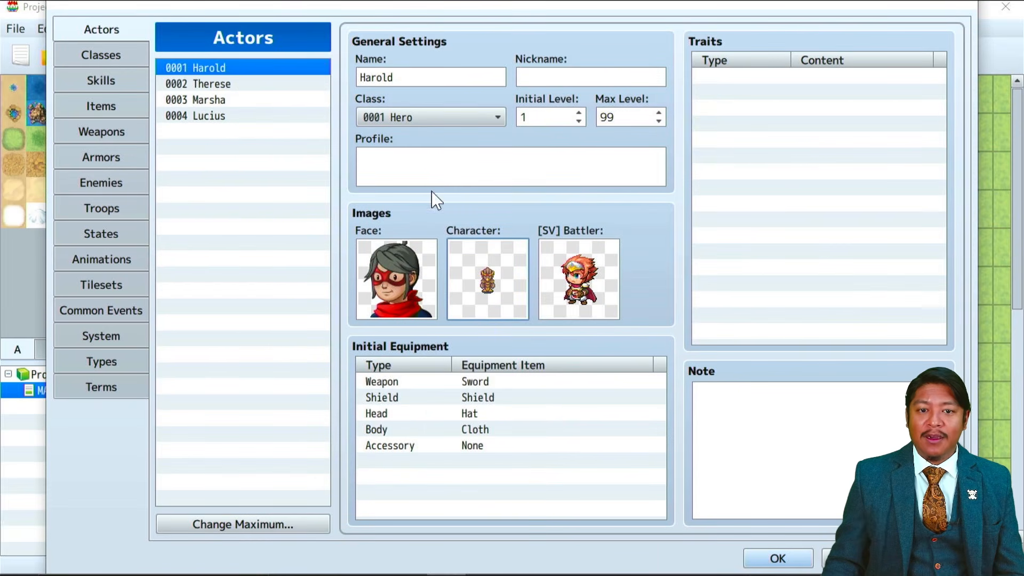
click(776, 558)
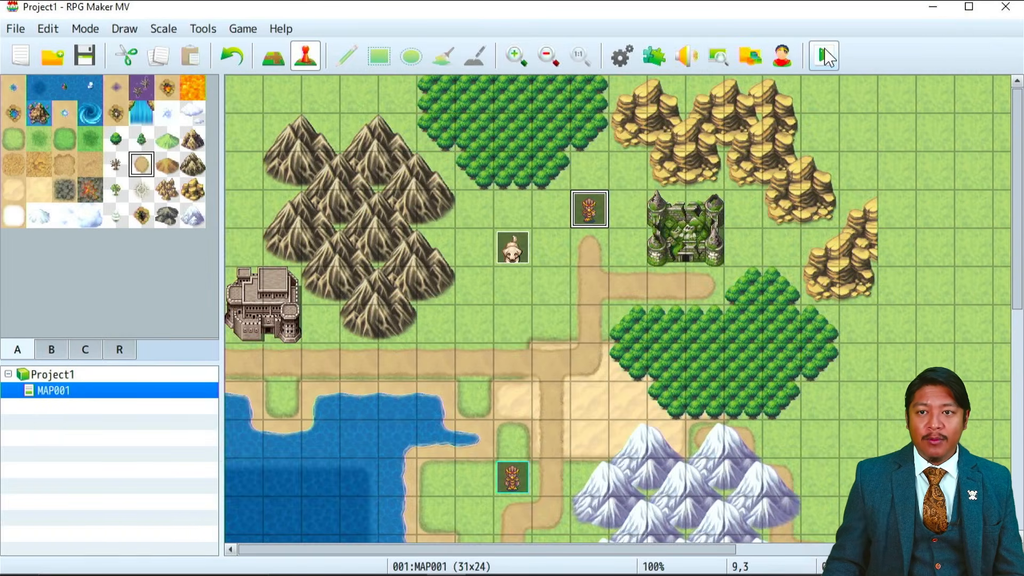
Save the project, start a playtest, and walk the party down the dirt path to the domed observatory.
click(826, 56)
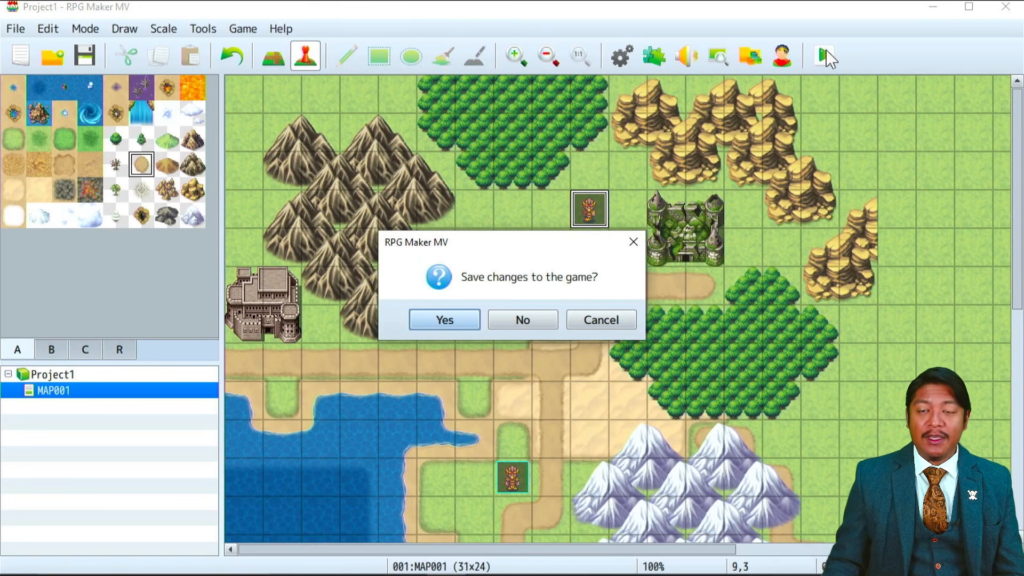
click(446, 319)
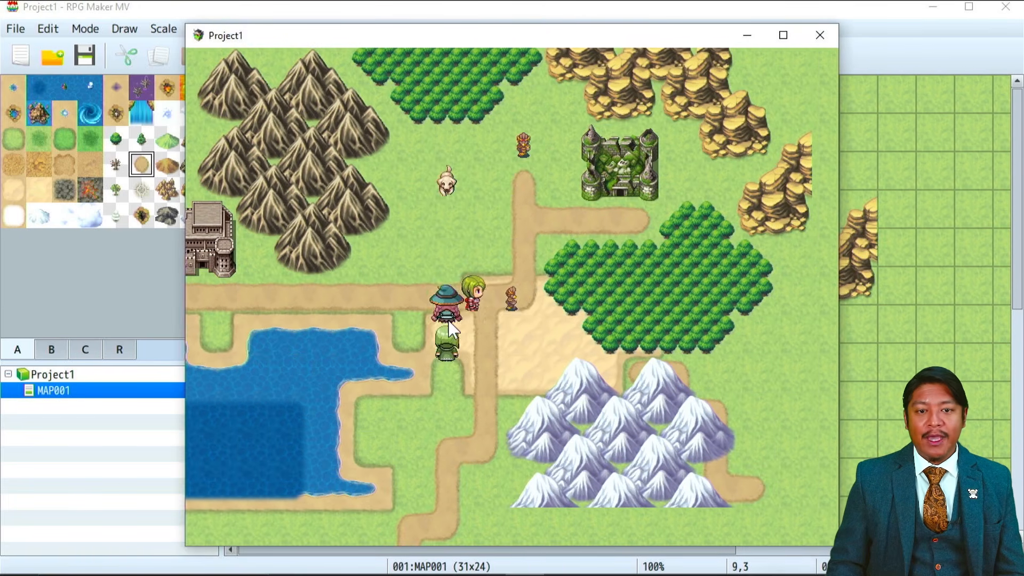
key(Down)
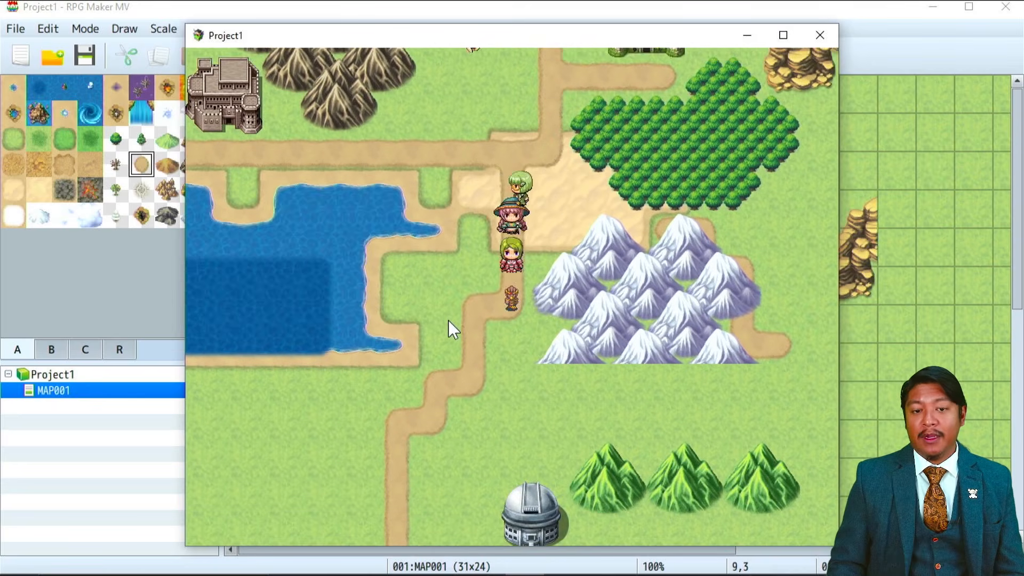
key(Down)
key(Left)
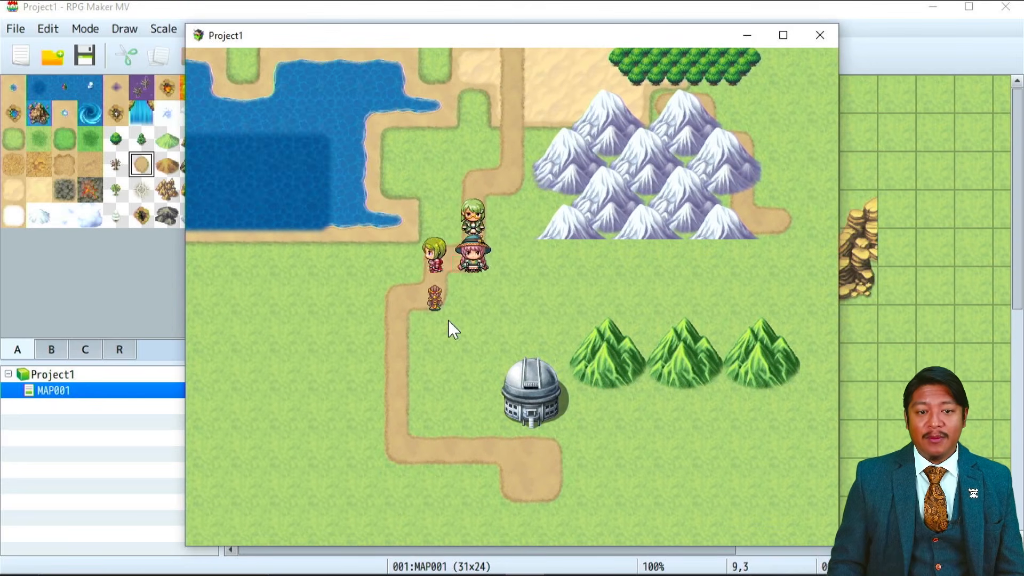
key(Down)
key(Right)
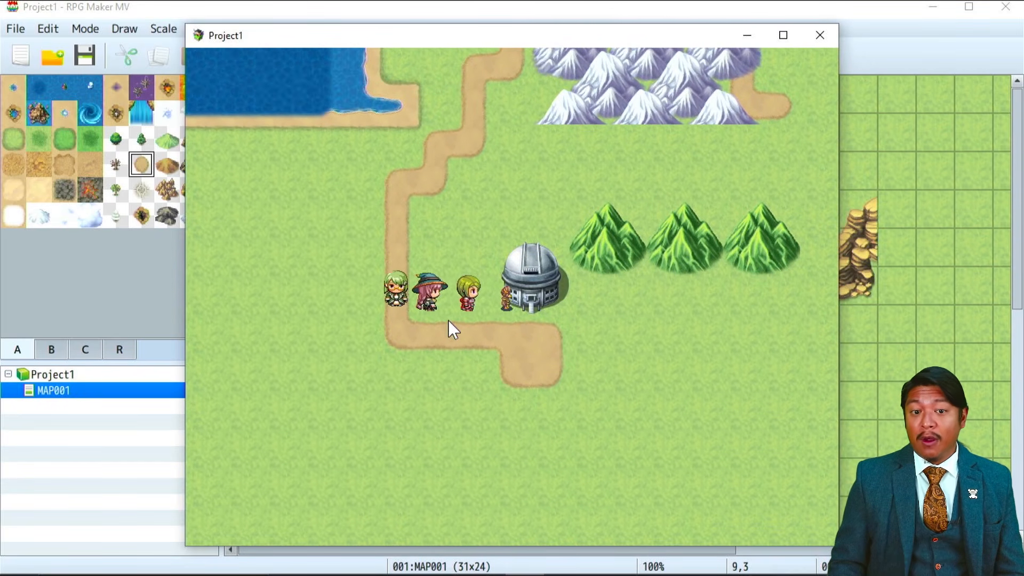
Walk the party back north past the lake and west along the road toward the grey castle.
key(Left)
key(Up)
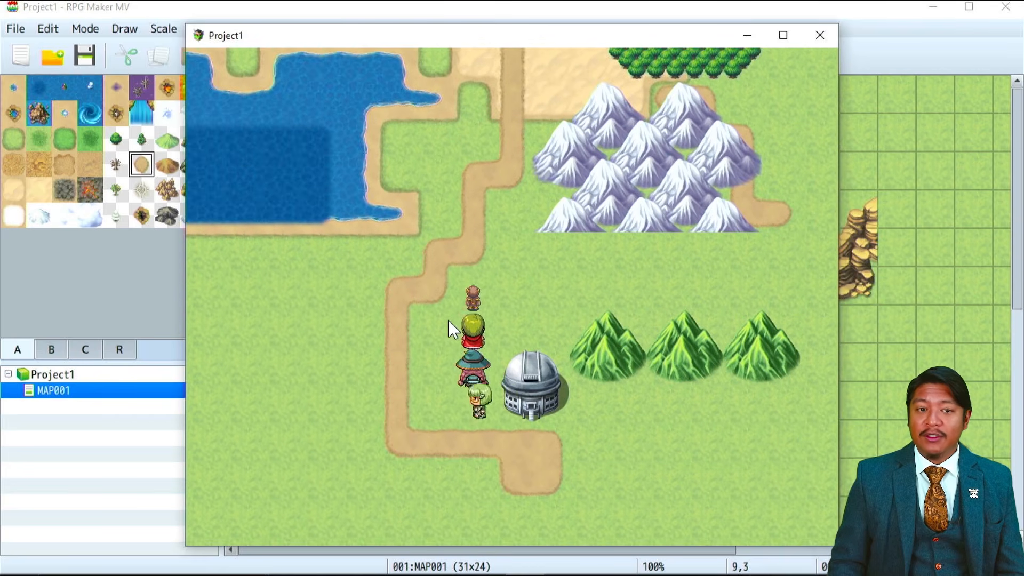
key(Up)
key(Left)
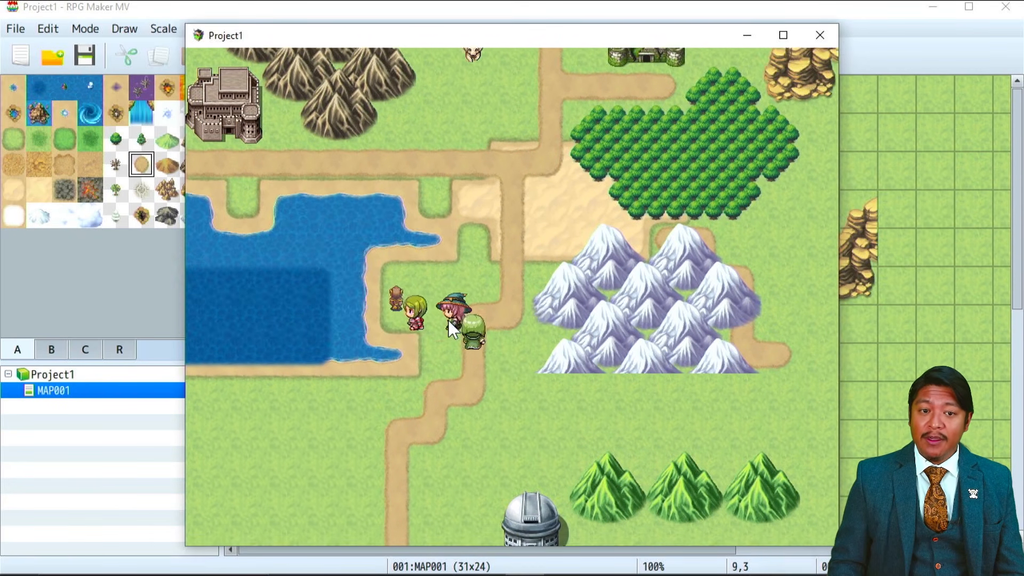
key(Right)
key(Up)
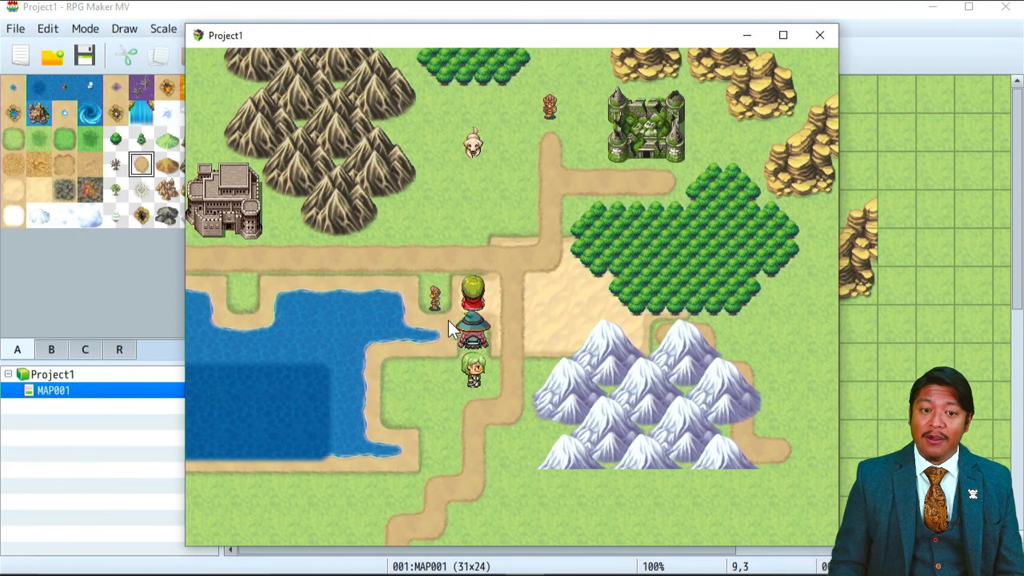
key(Up)
key(Left)
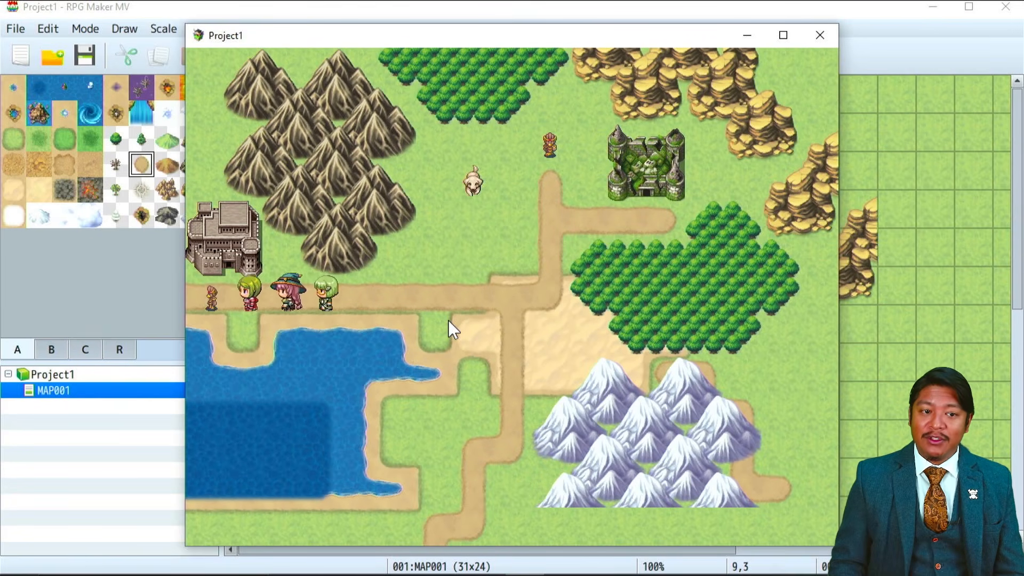
key(Left)
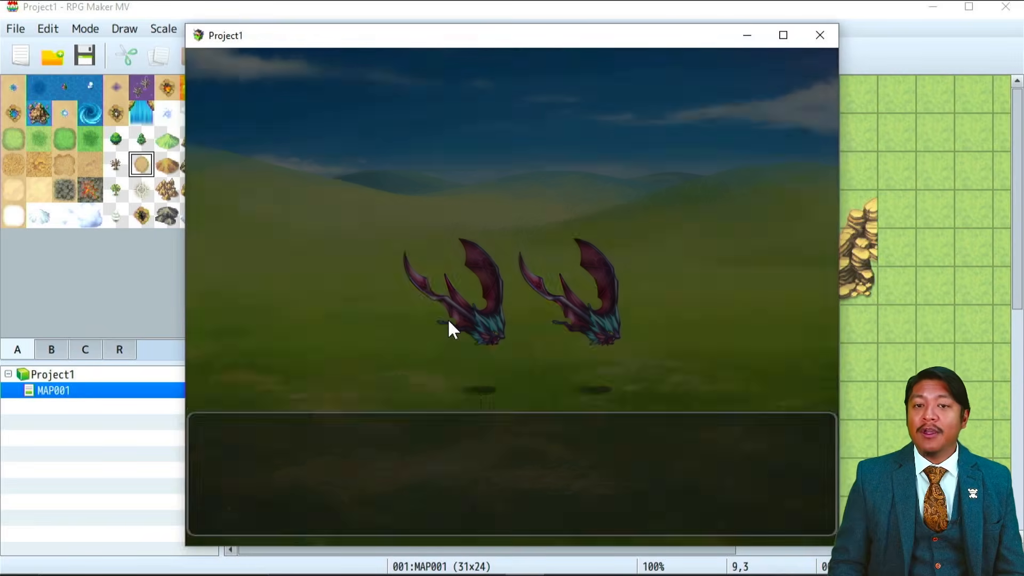